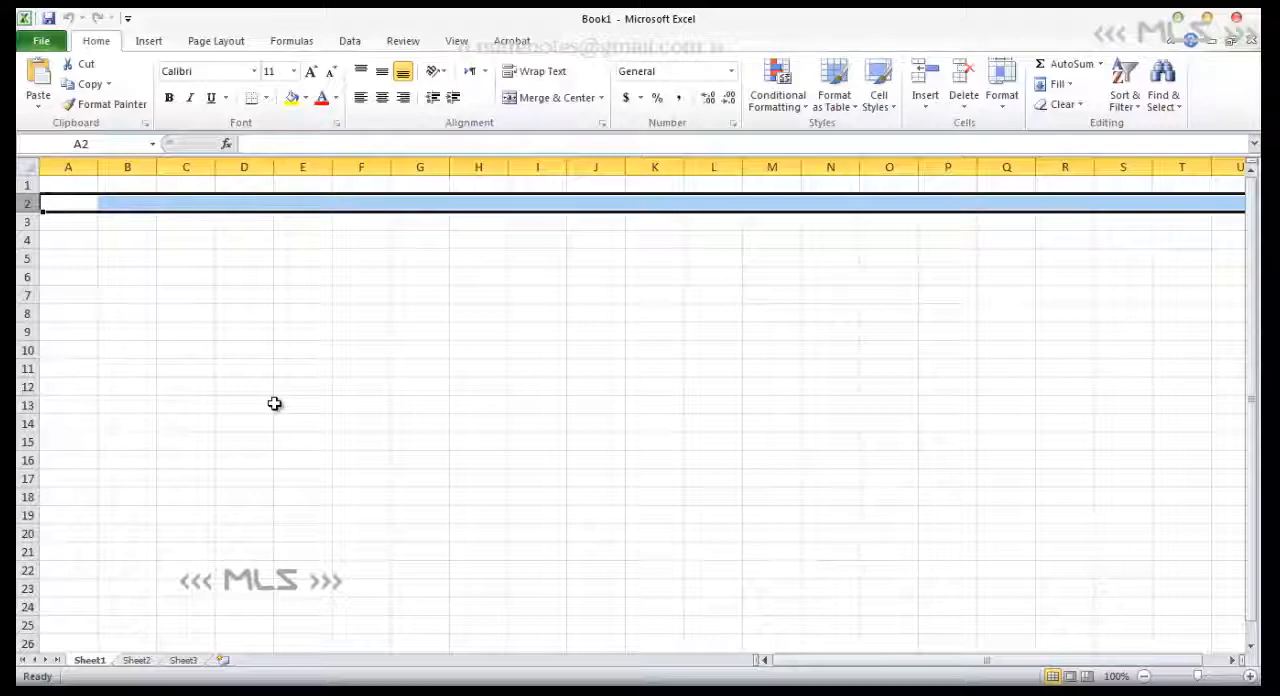
left_click(138, 202)
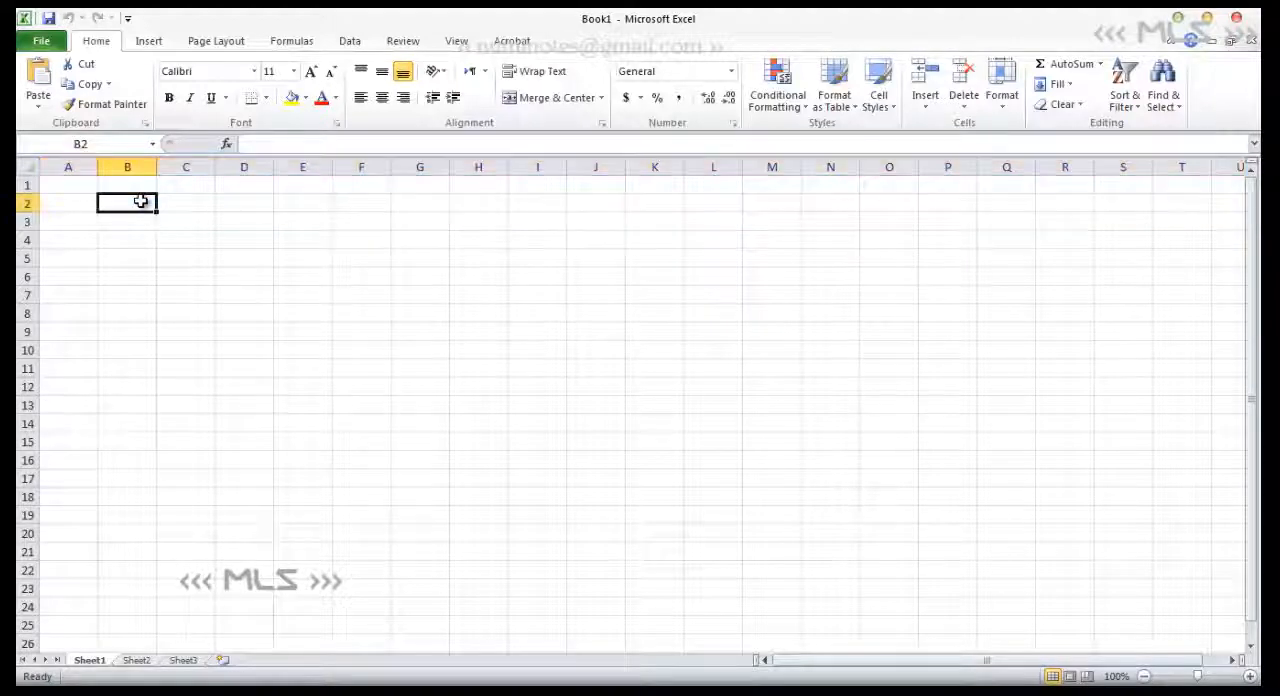
left_click(28, 203)
- Enter the column headings Children, Youth, Adults and Old in cells B1 to E1
left_click(131, 185)
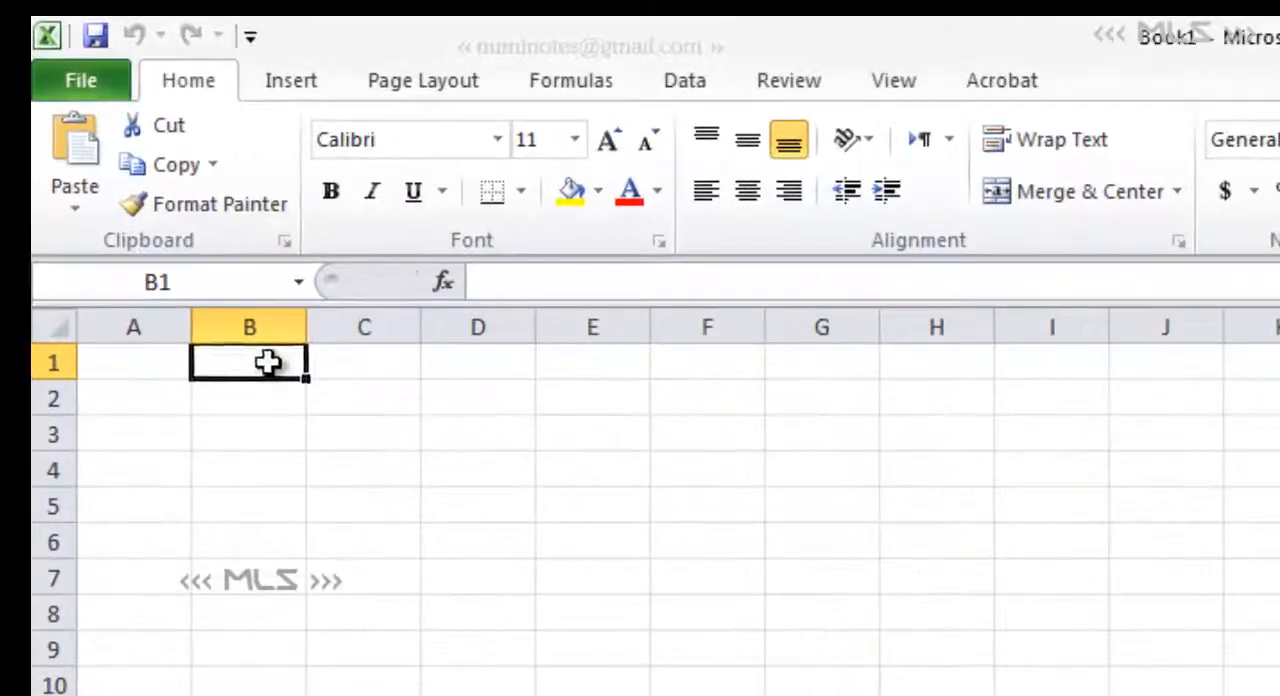
type("Children")
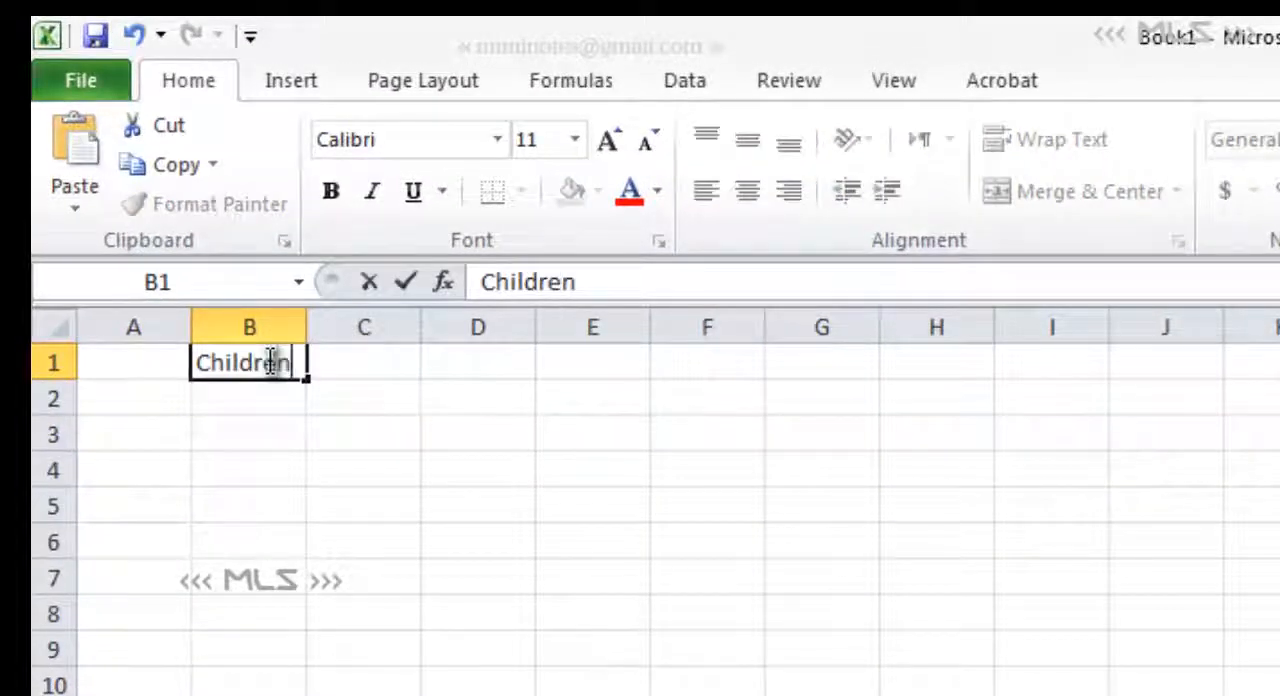
key("Tab")
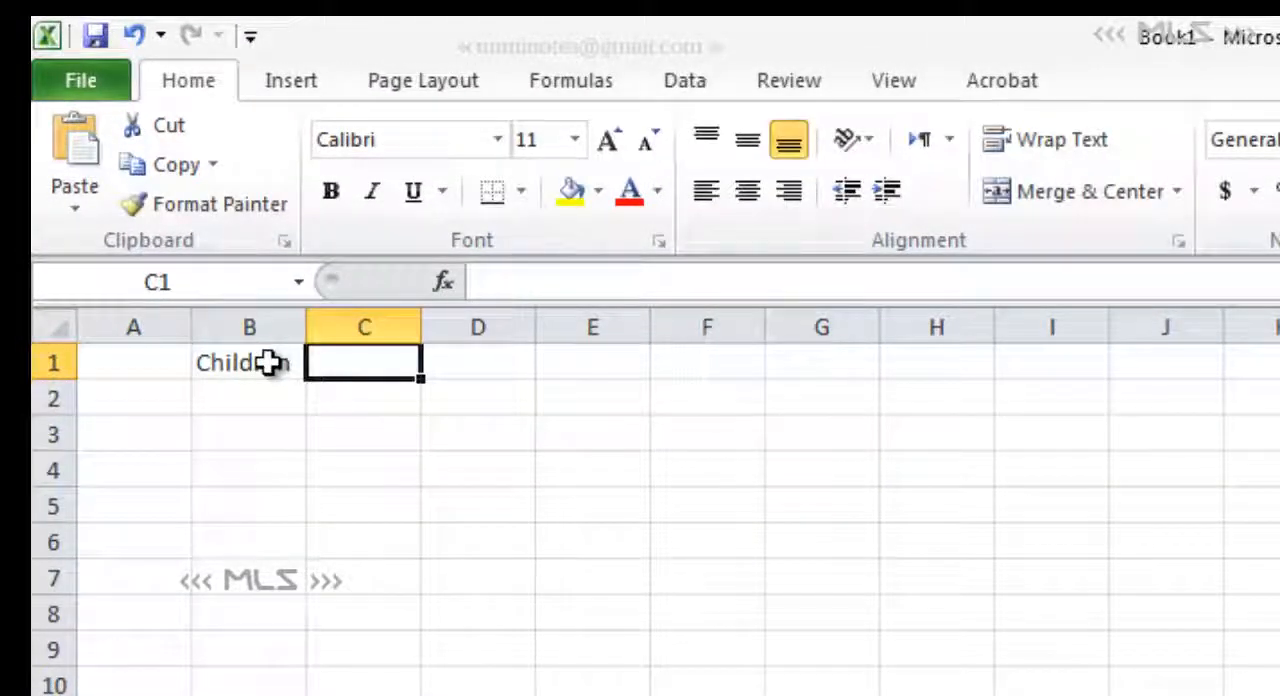
type("Y")
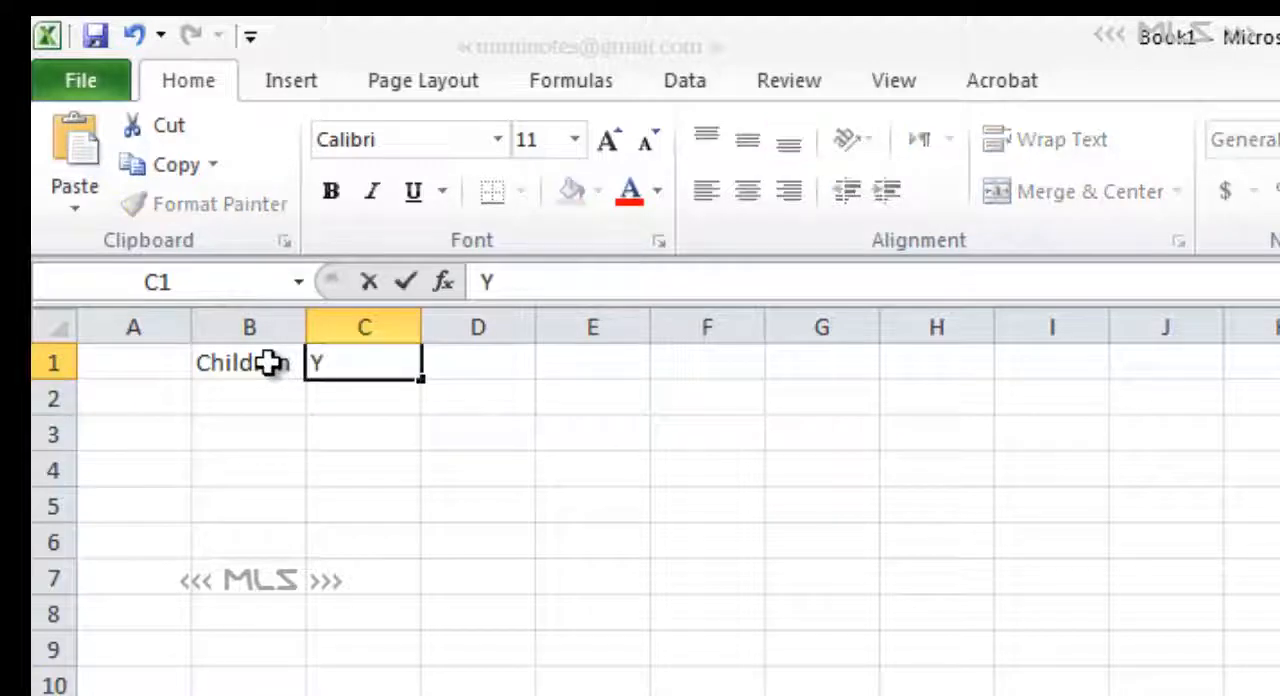
type("outh")
key("Tab")
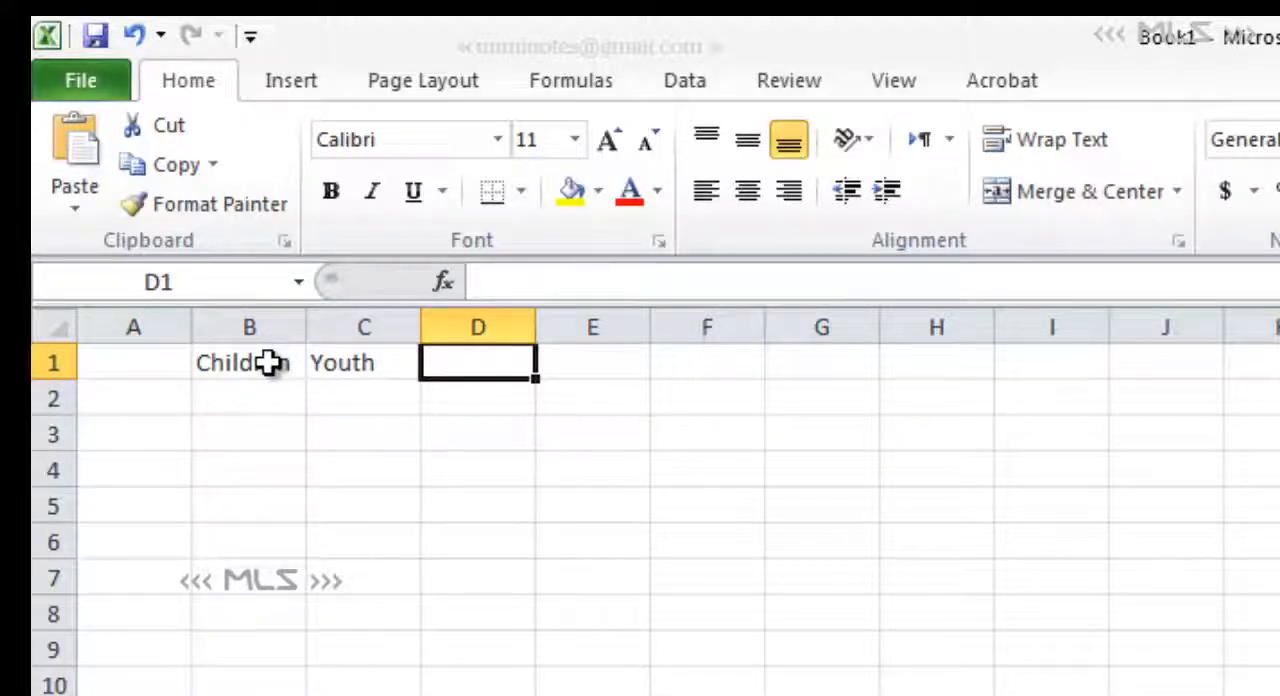
type("Adults")
key("Tab")
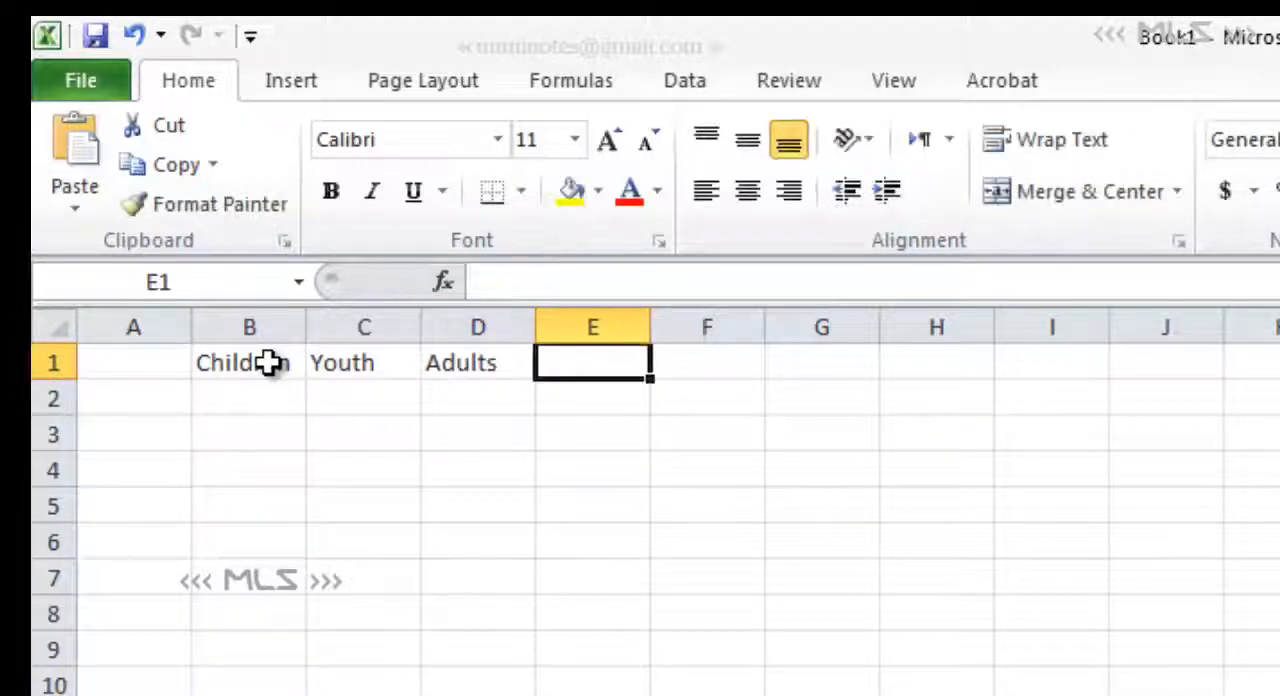
type("Old")
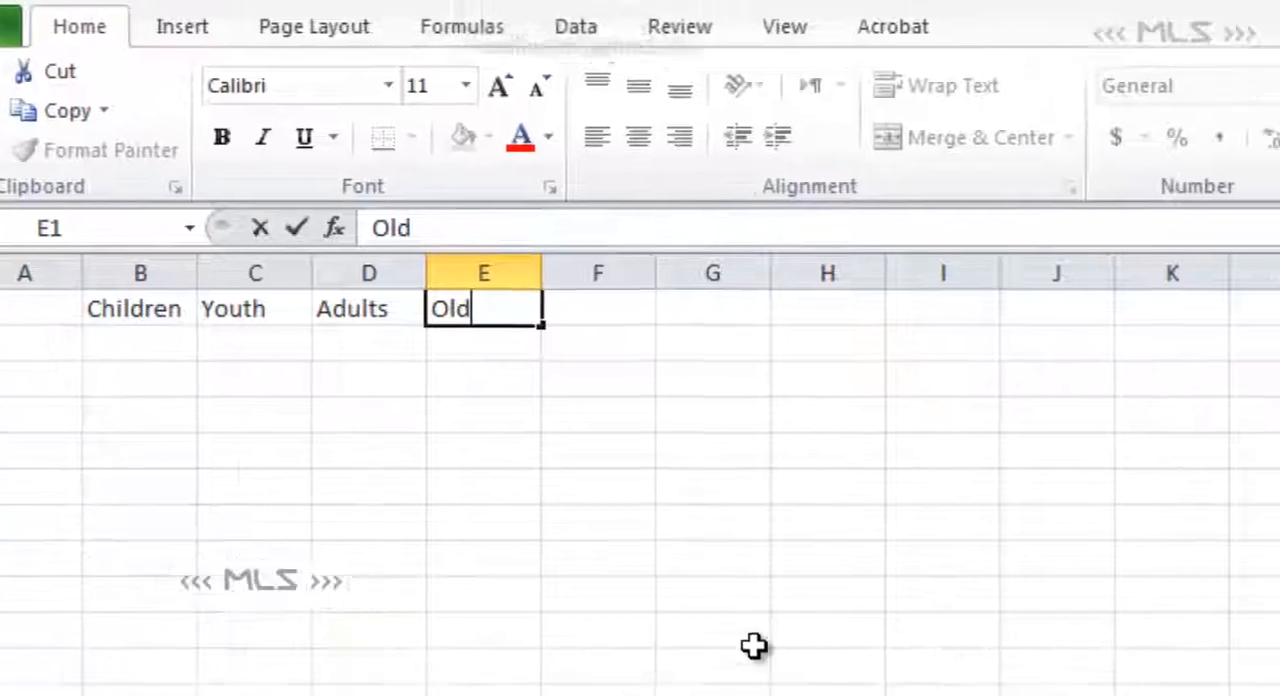
- Enter the labels Men in cell G10 and Women in cell H10
left_click(860, 688)
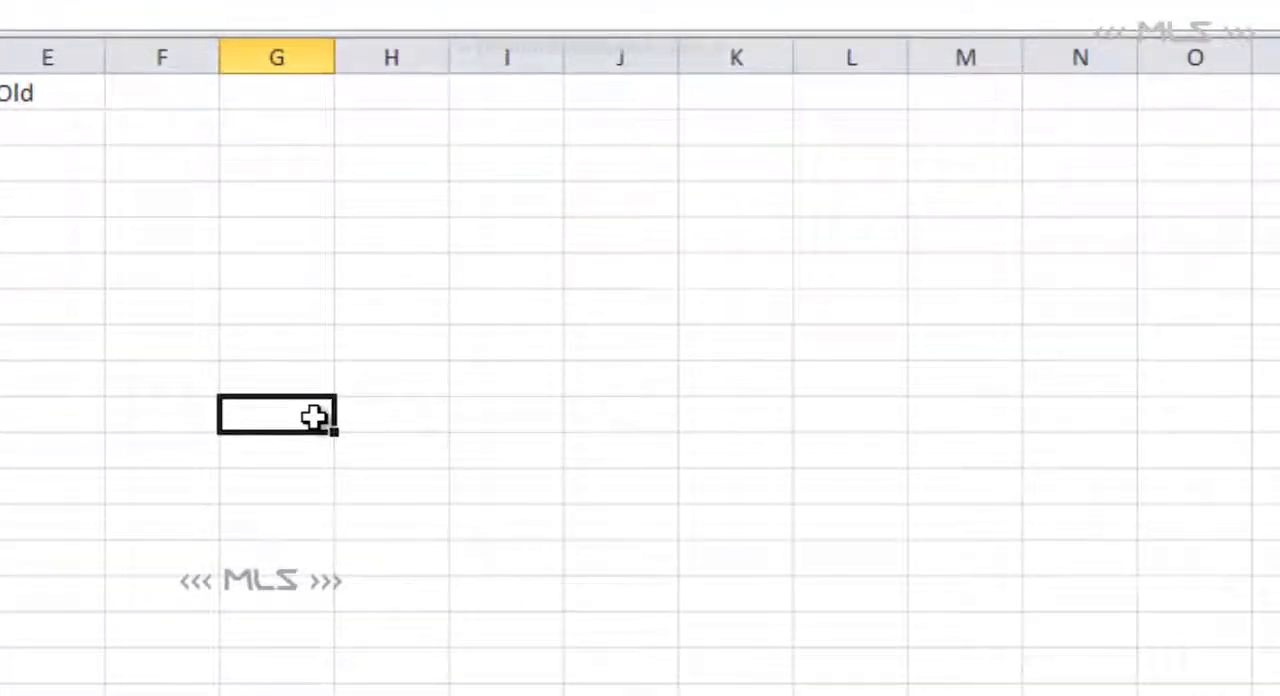
type("Men")
key("Tab")
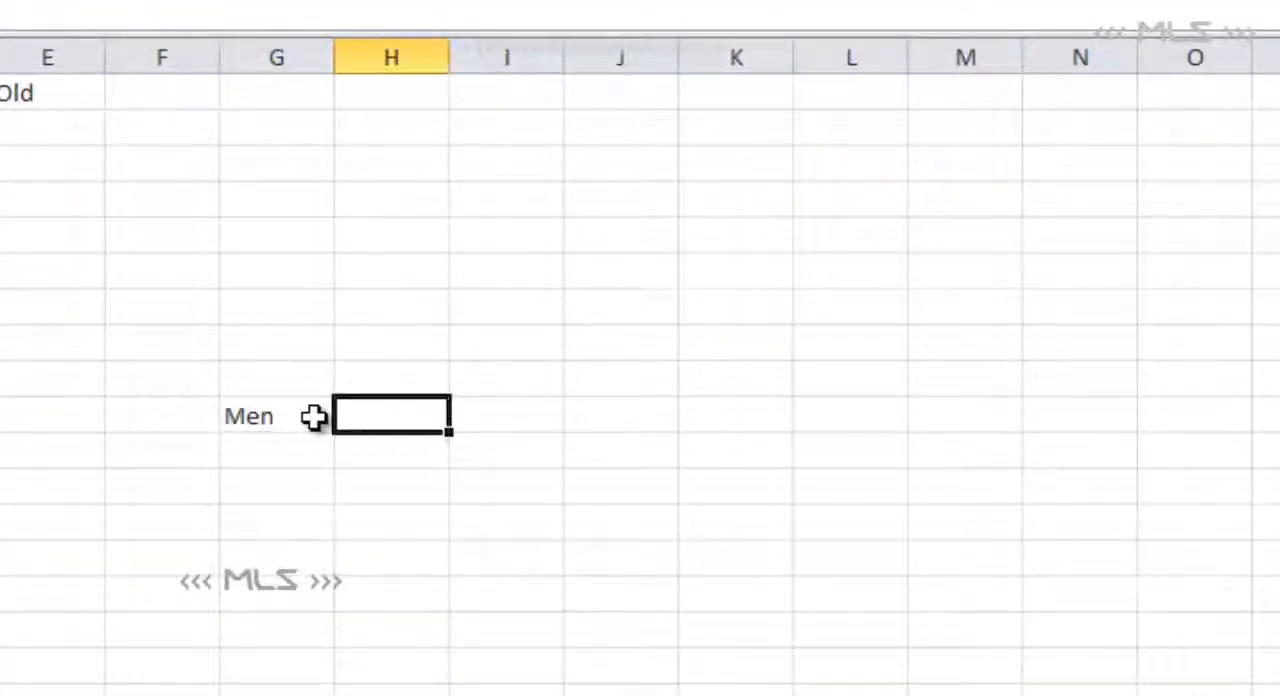
type("Women")
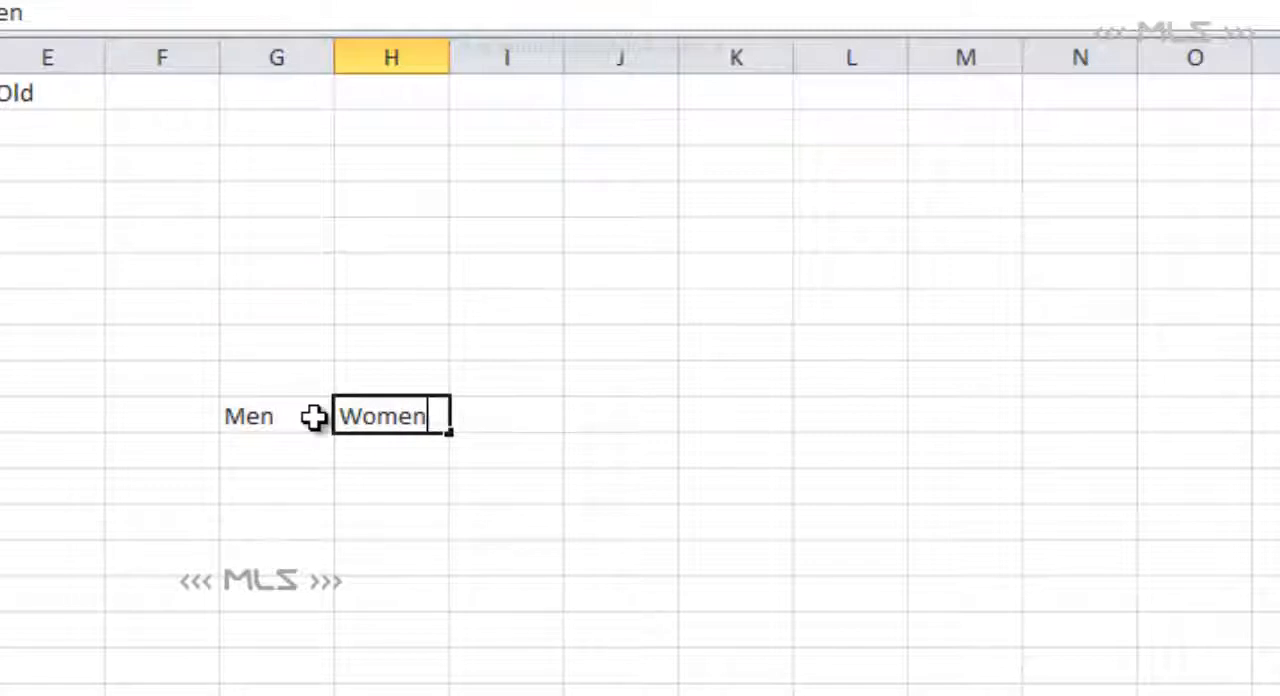
- Enter the labels Unemployed in cell J4 and Employed in cell K4
left_click(625, 208)
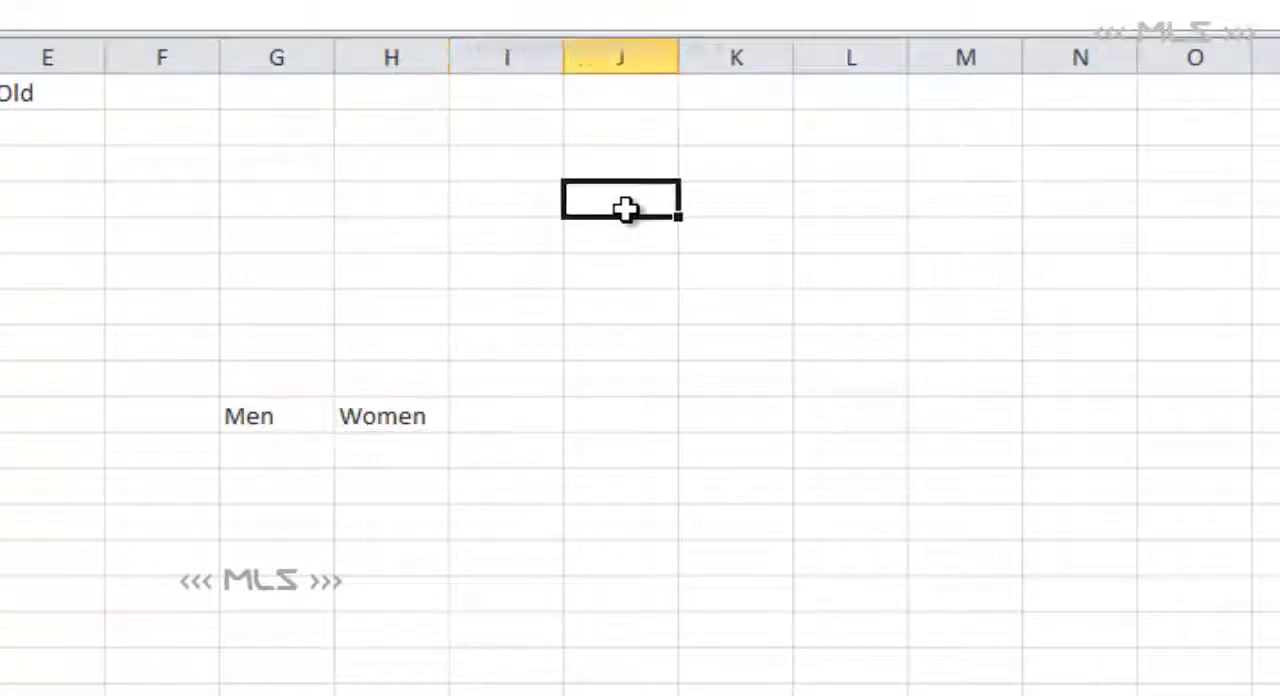
type("Une")
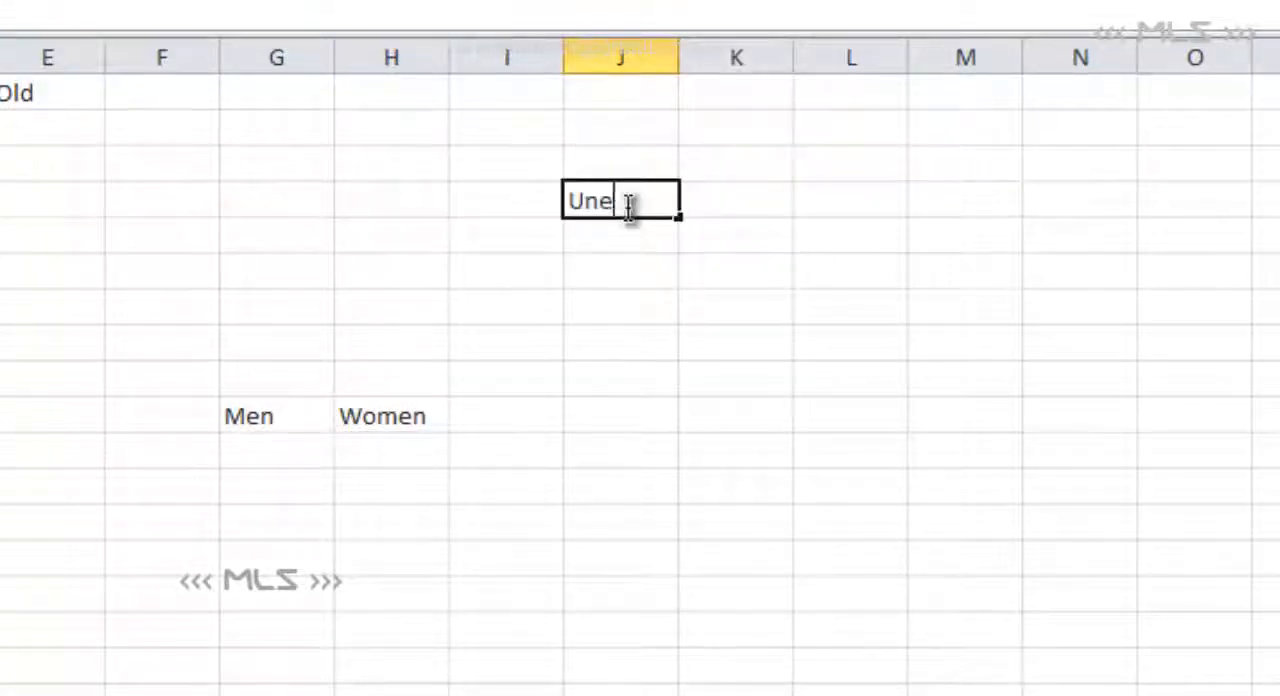
type("mploed")
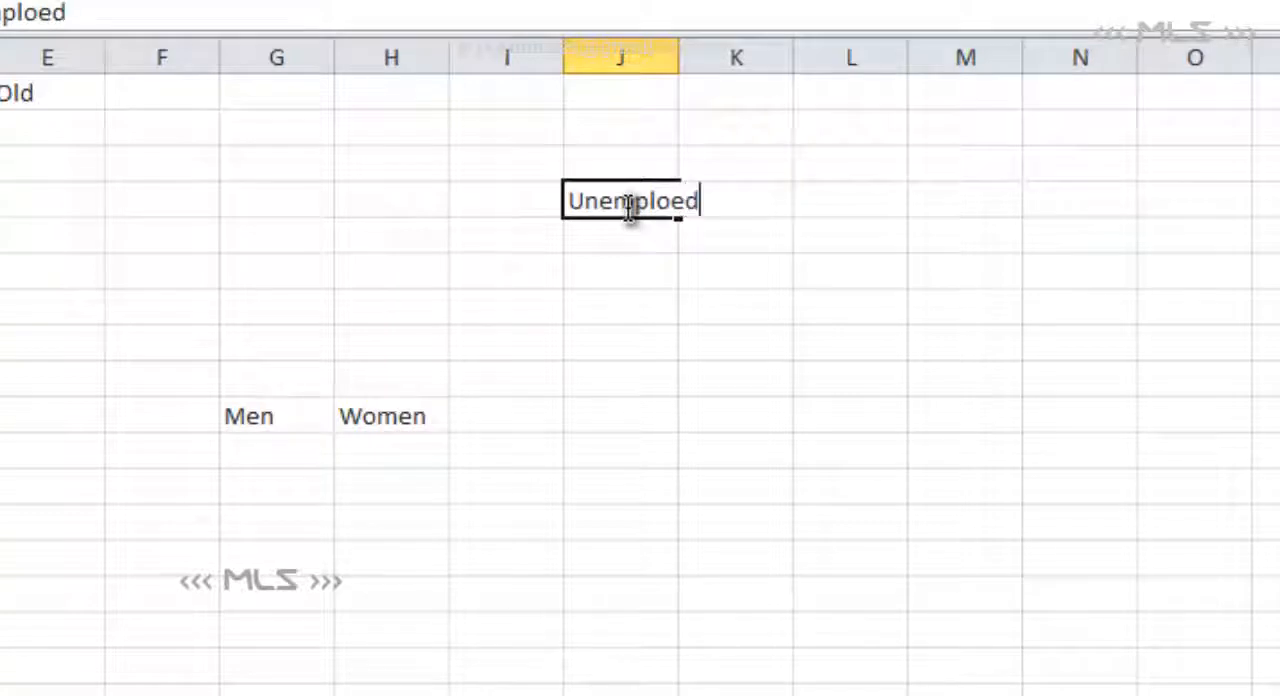
key("BackSpace")
key("BackSpace")
type("yed")
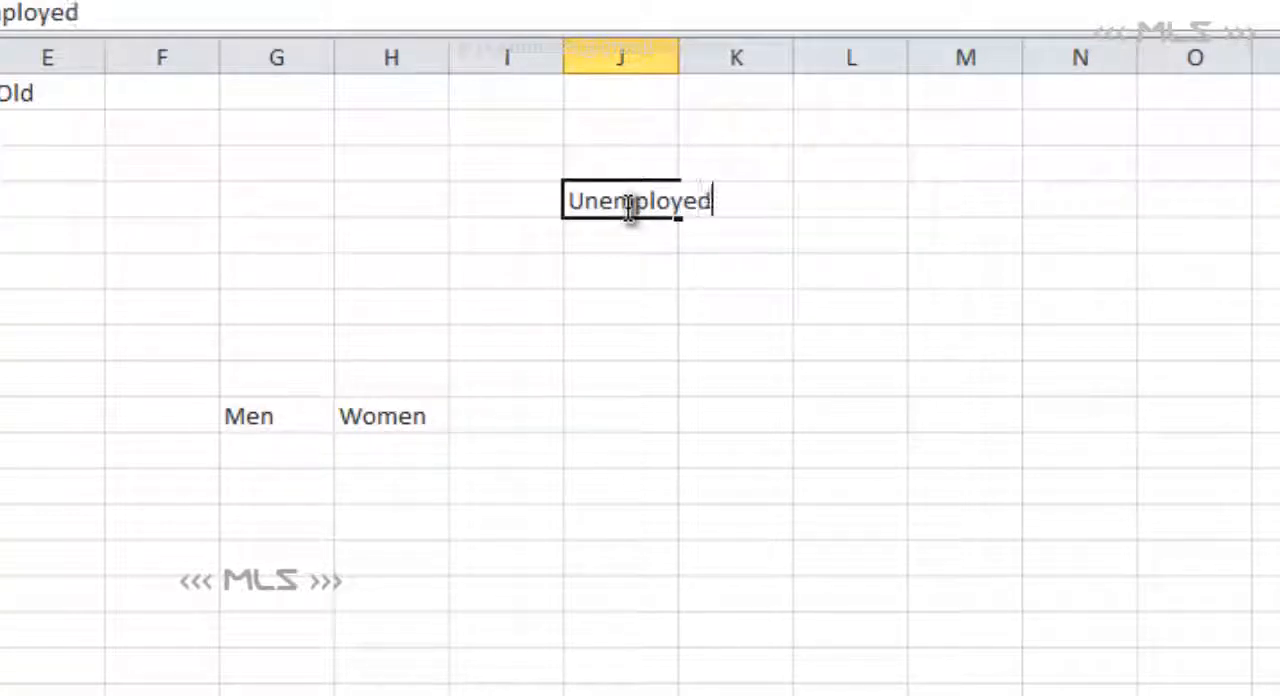
key("Tab")
type("Emplot")
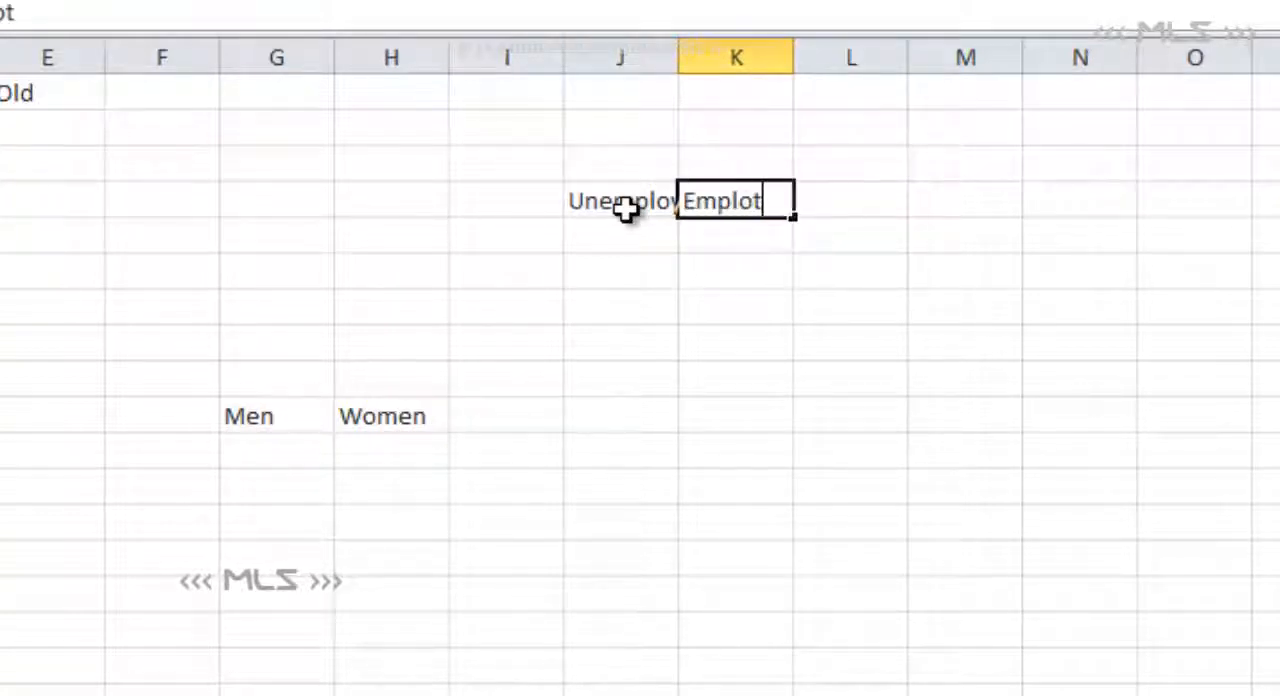
key("BackSpace")
type("yed")
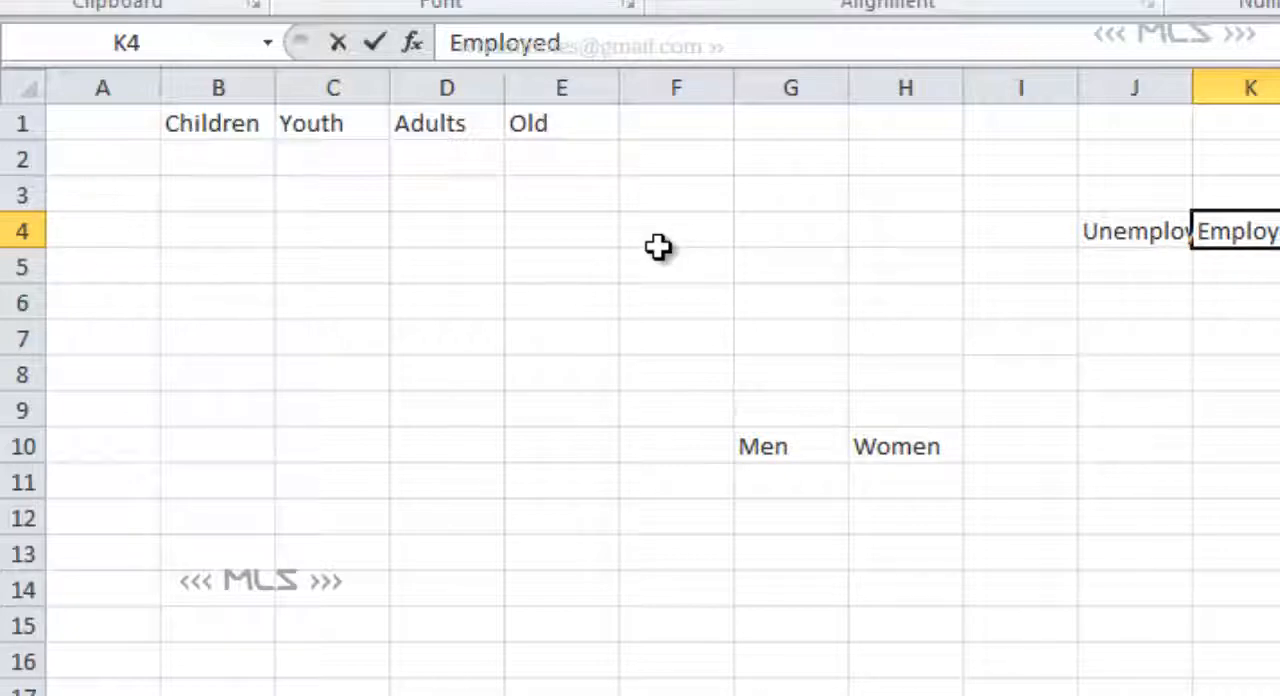
left_click(10, 161)
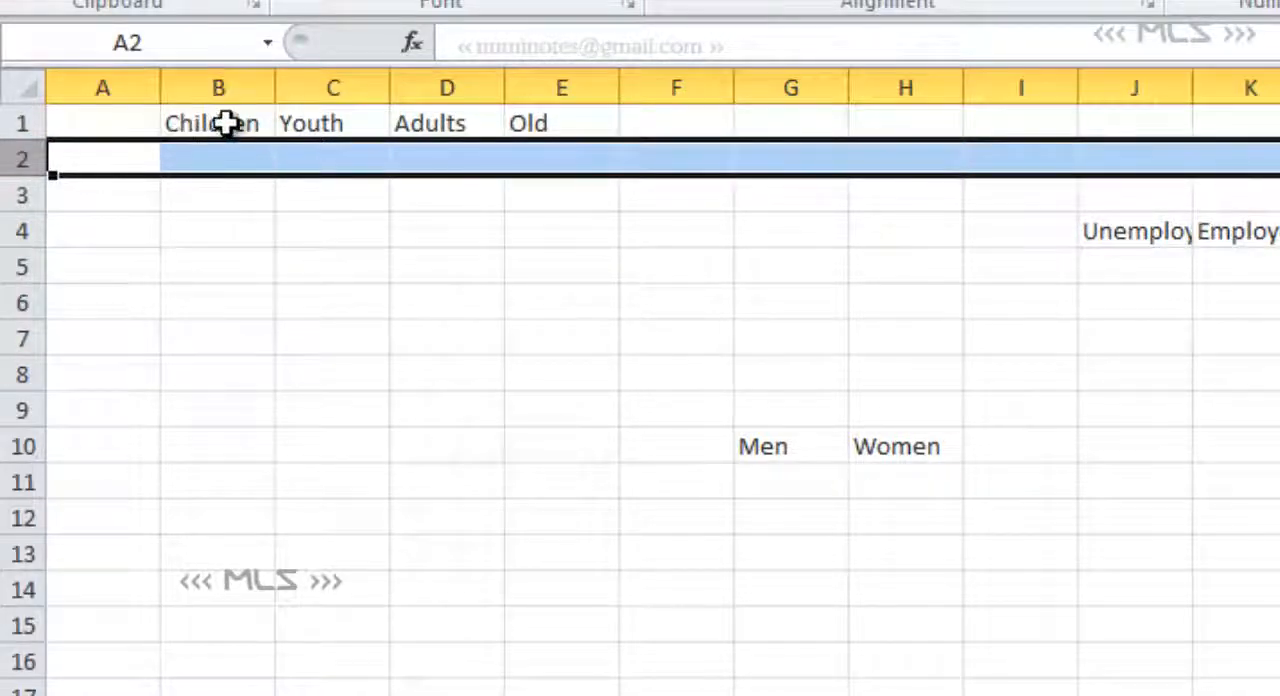
left_click(240, 125)
left_click(355, 125)
left_click(476, 116)
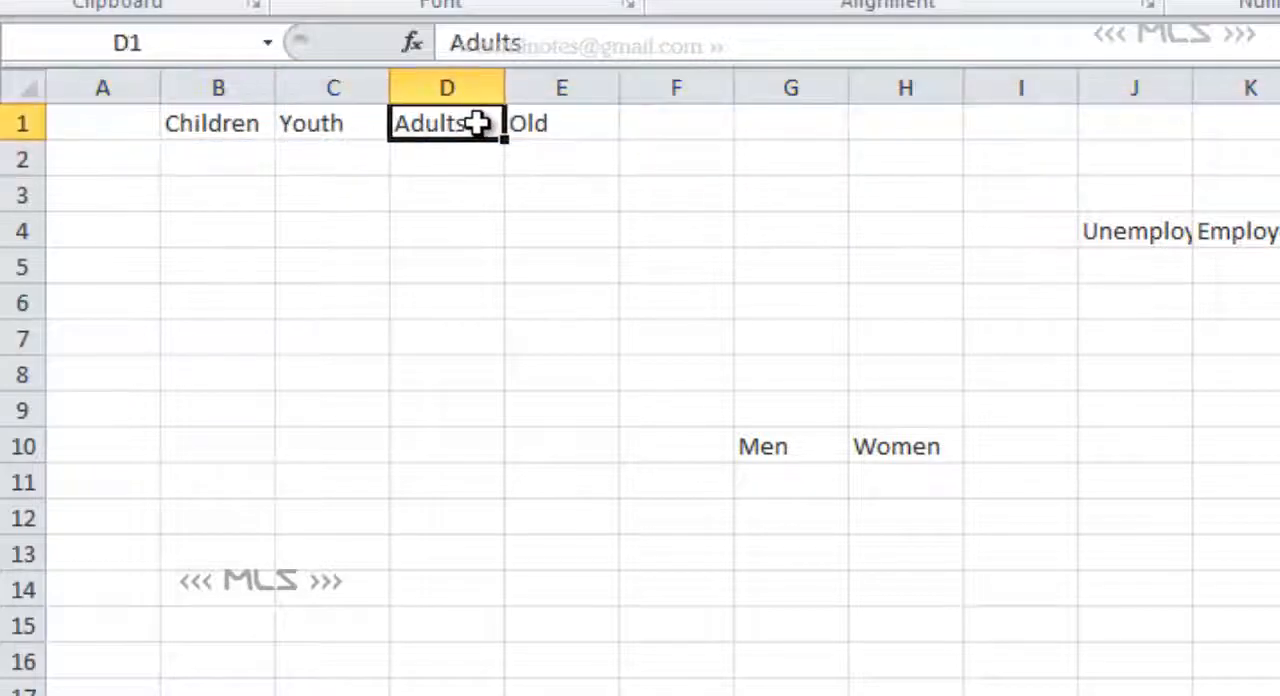
left_click(568, 131)
left_click(105, 156)
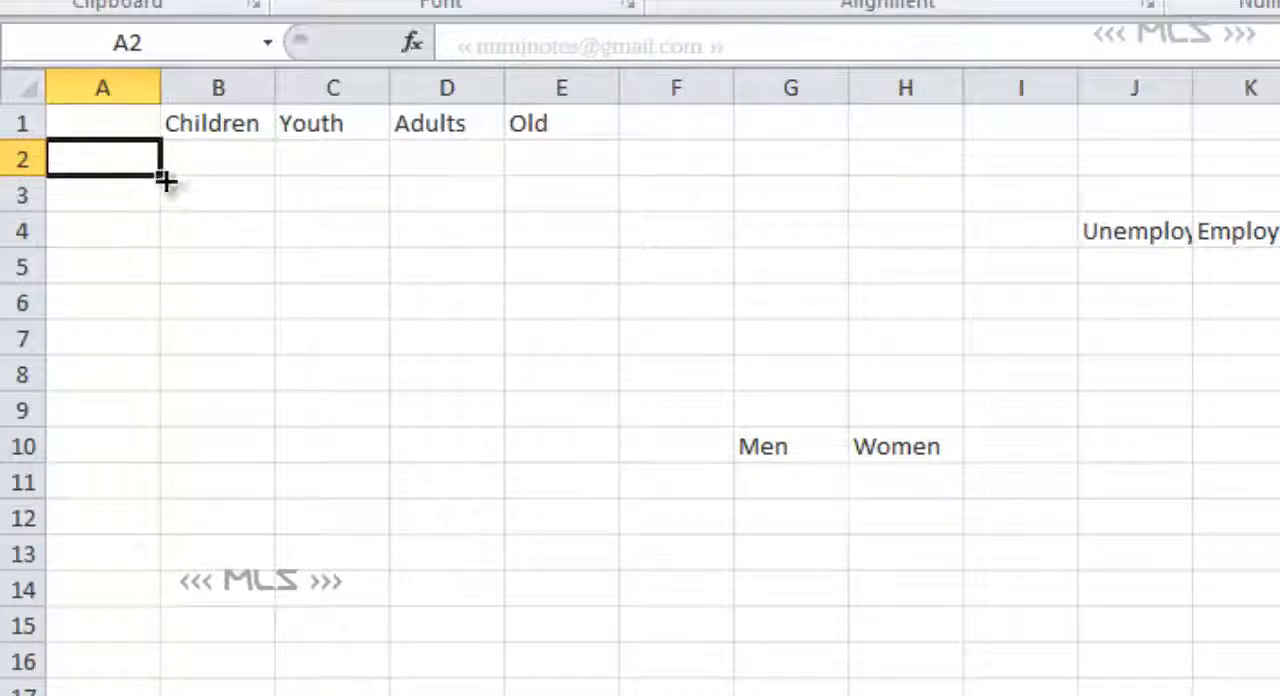
left_click(18, 125)
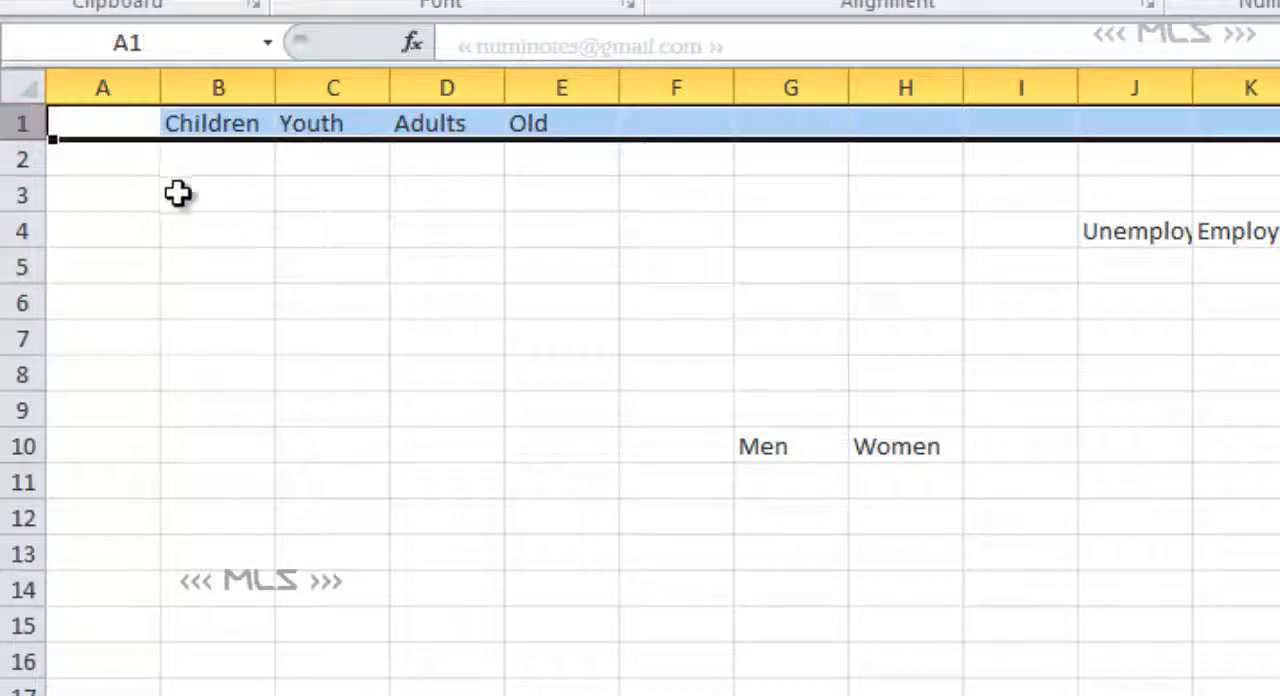
left_click(205, 66)
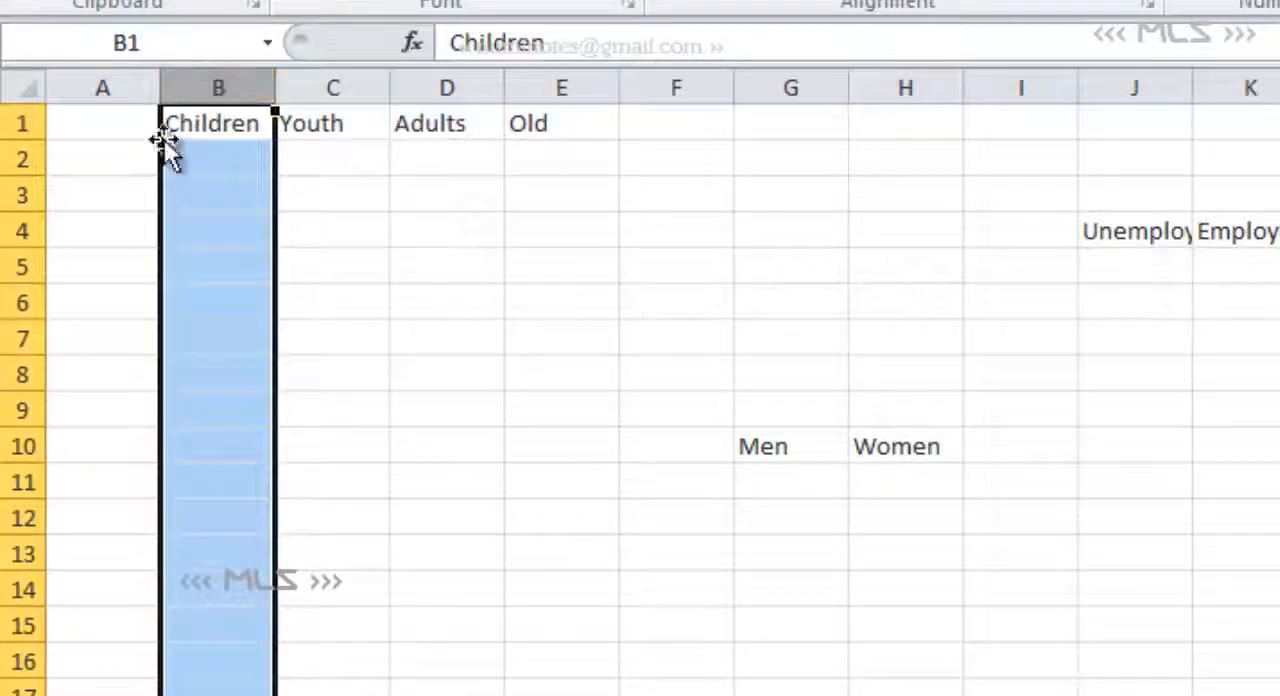
- Enter the row labels English, Urdu and Regional in cells A2 to A4
left_click(86, 166)
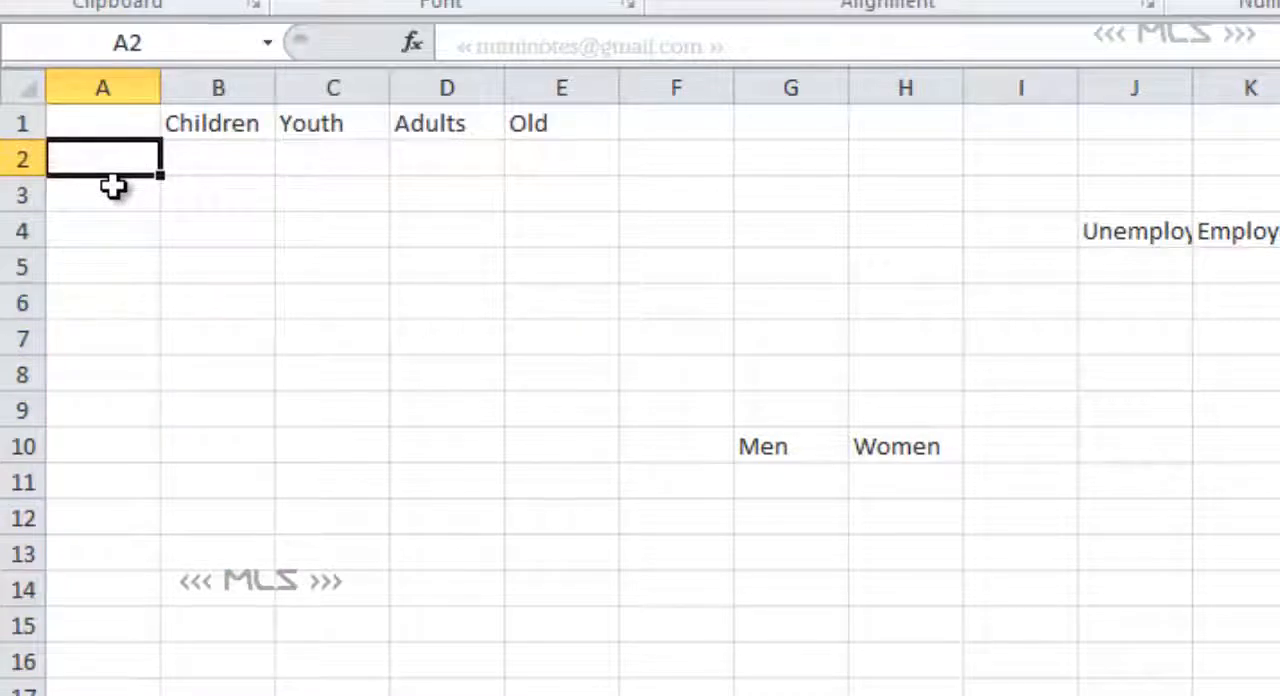
type("English")
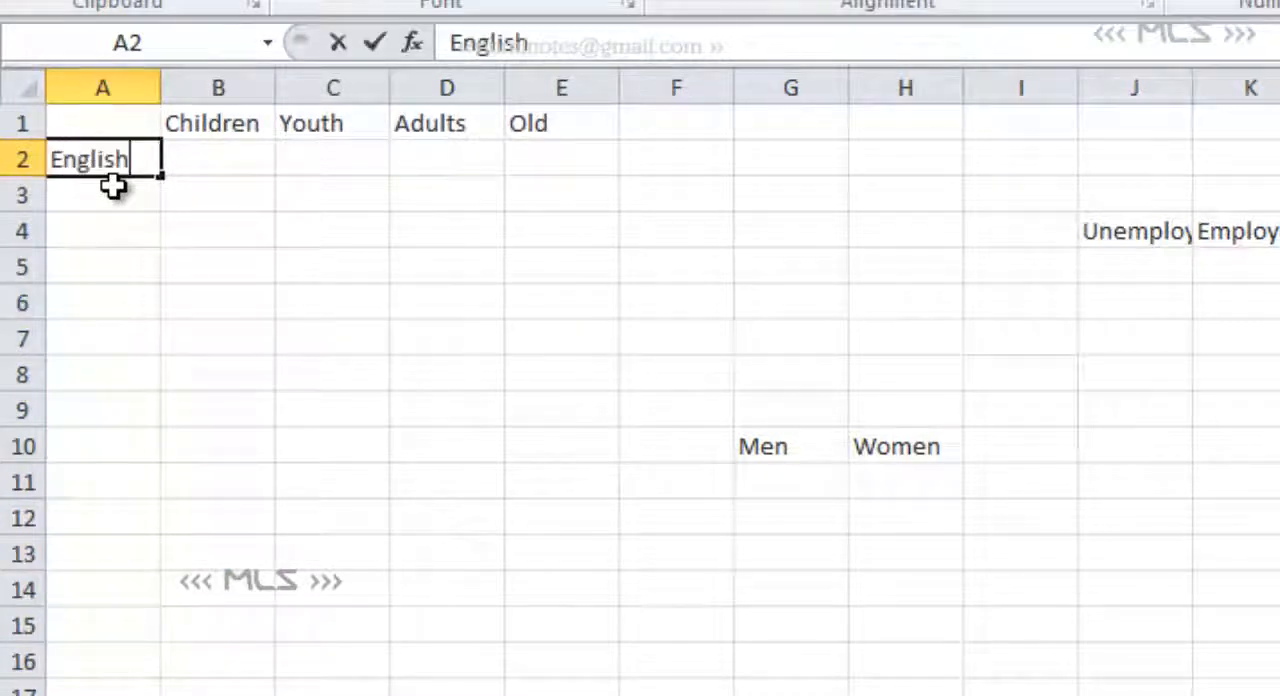
key("Return")
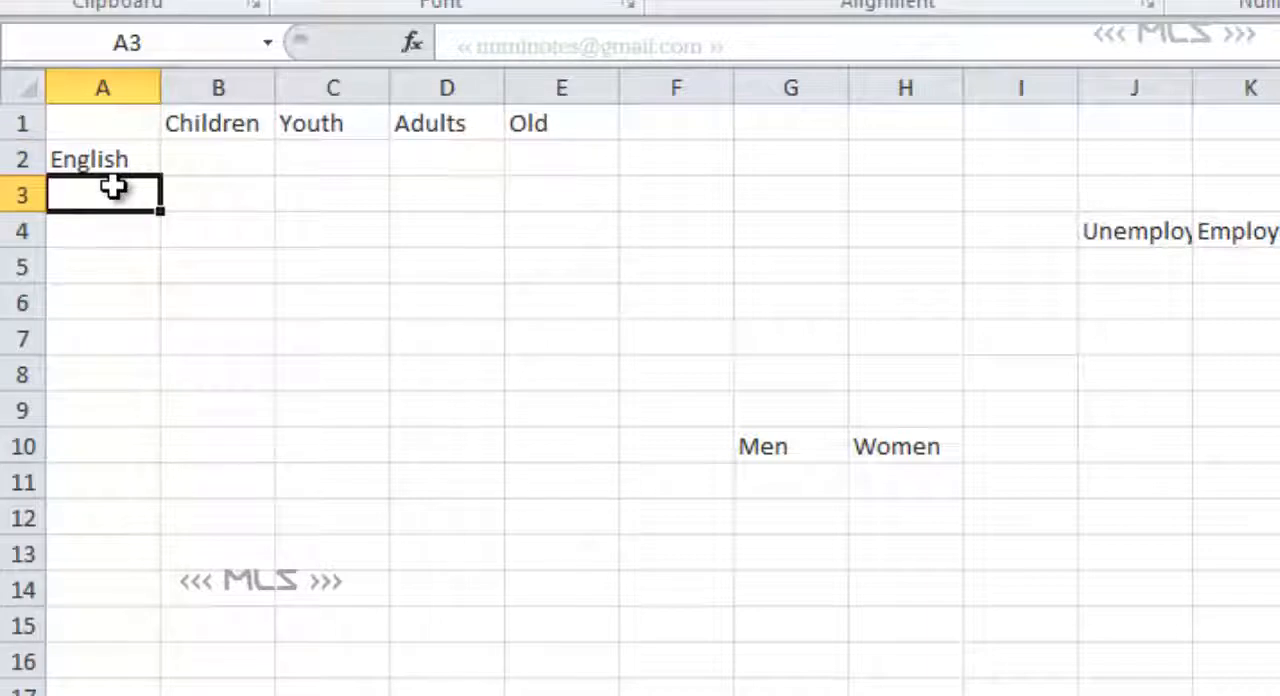
type("Urdu")
key("Return")
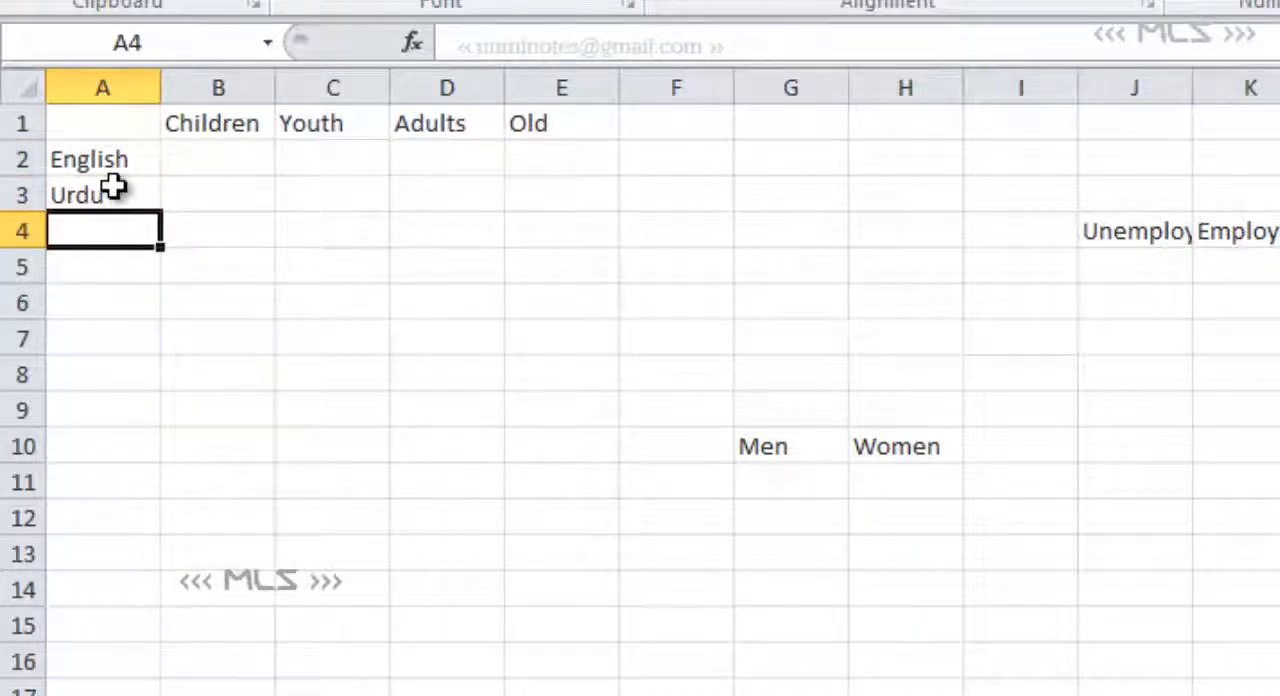
type("Region")
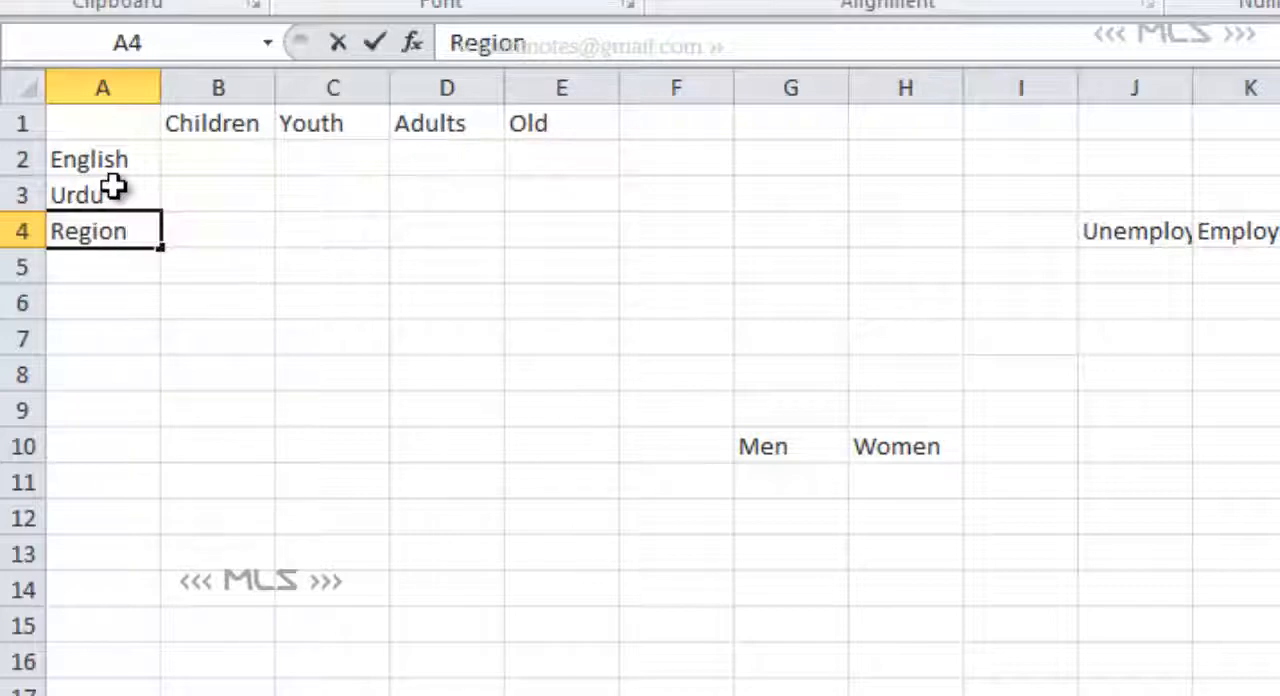
type("al")
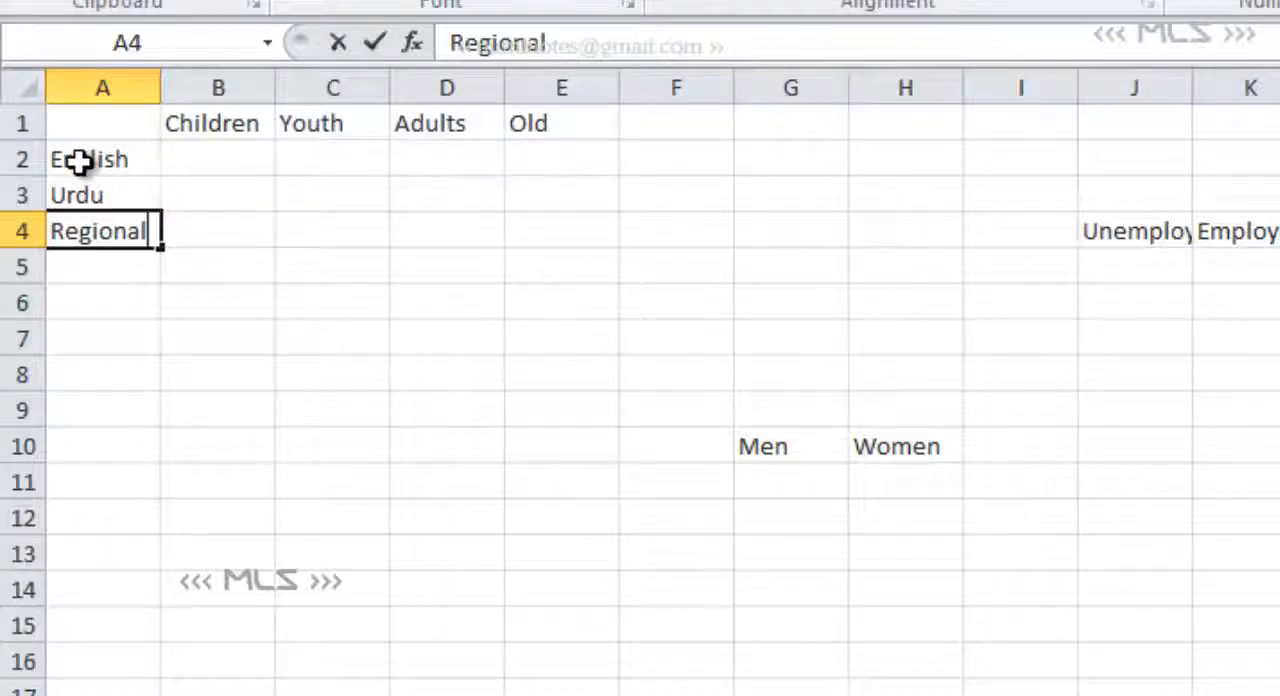
- Extend the label in A2 to English-medium and the label in A3 to Urdu-Medium
left_click(134, 162)
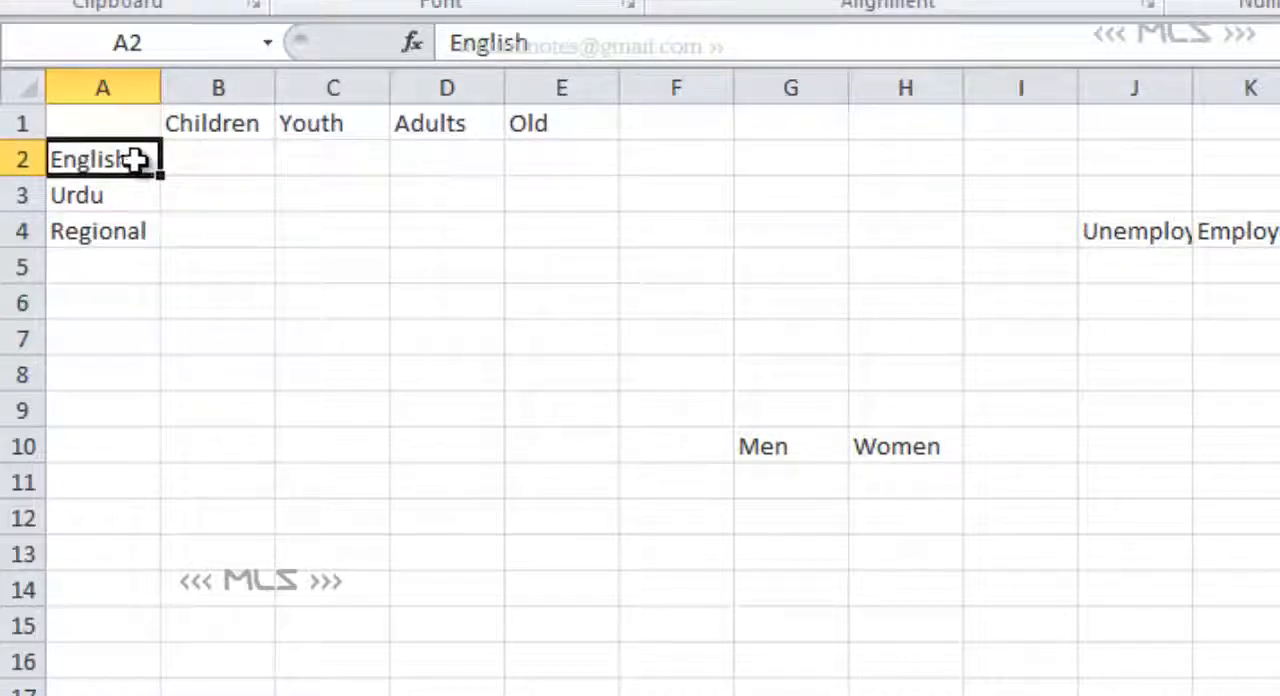
double_click(134, 162)
type("-me")
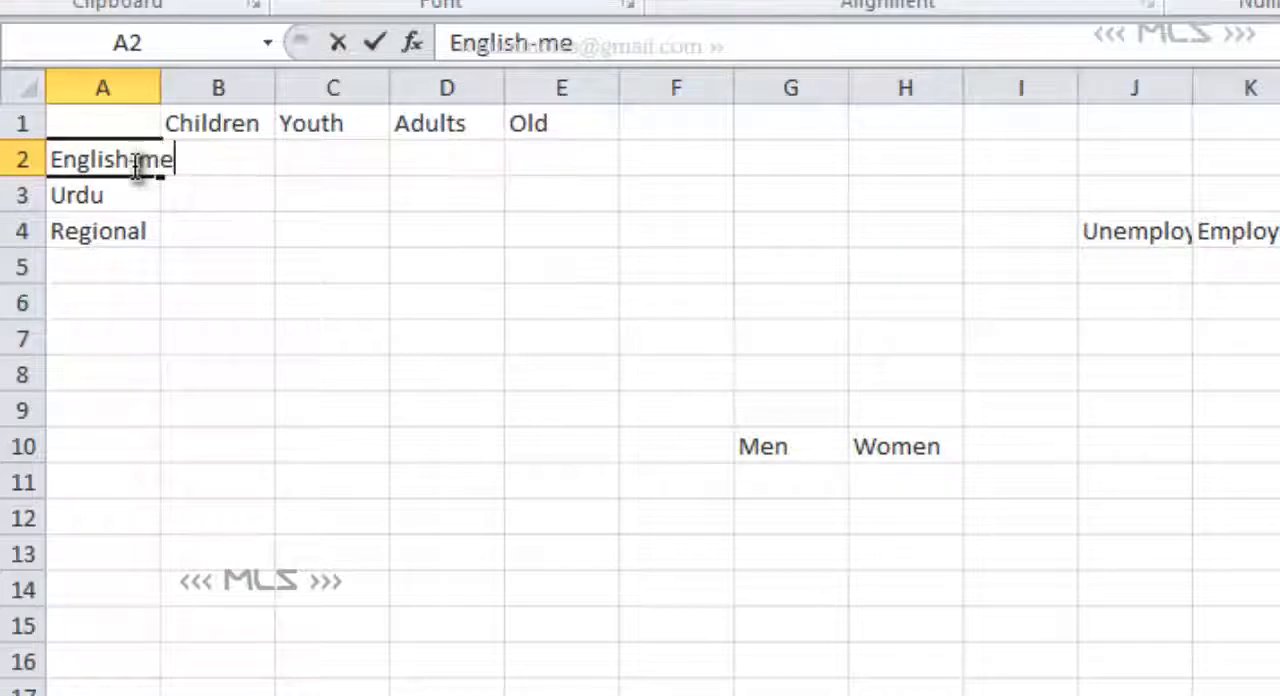
type("dium")
left_click(100, 204)
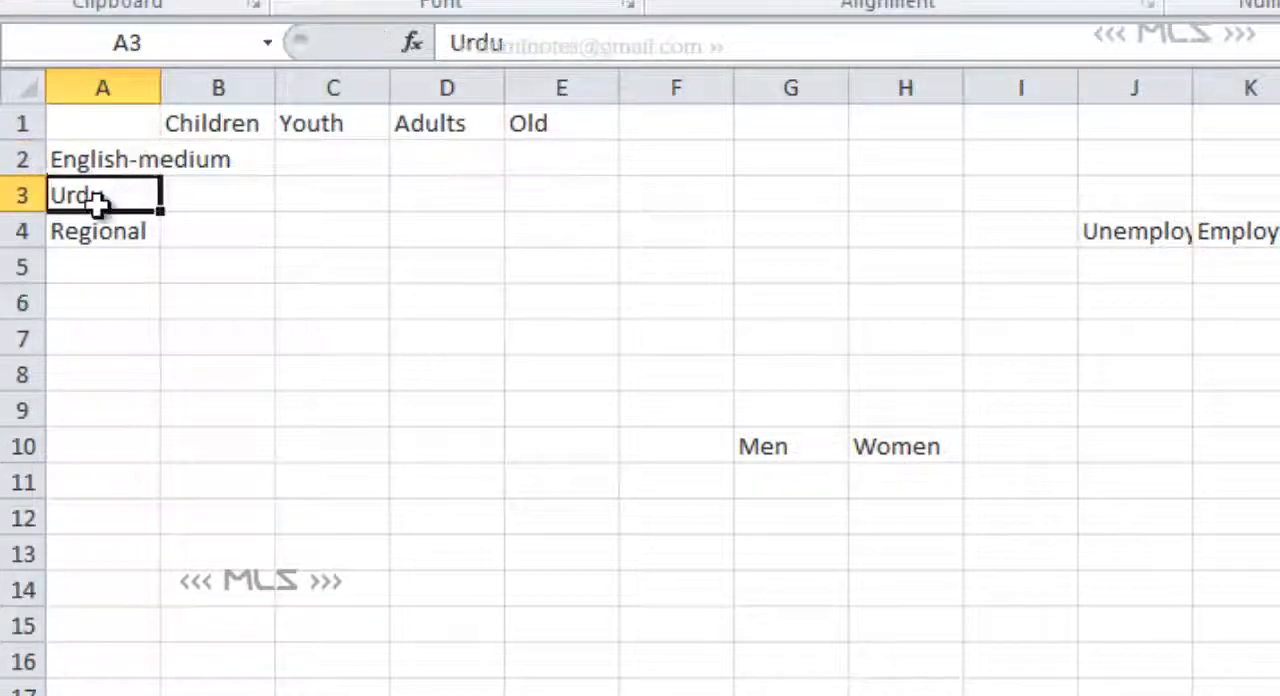
double_click(99, 201)
type("-")
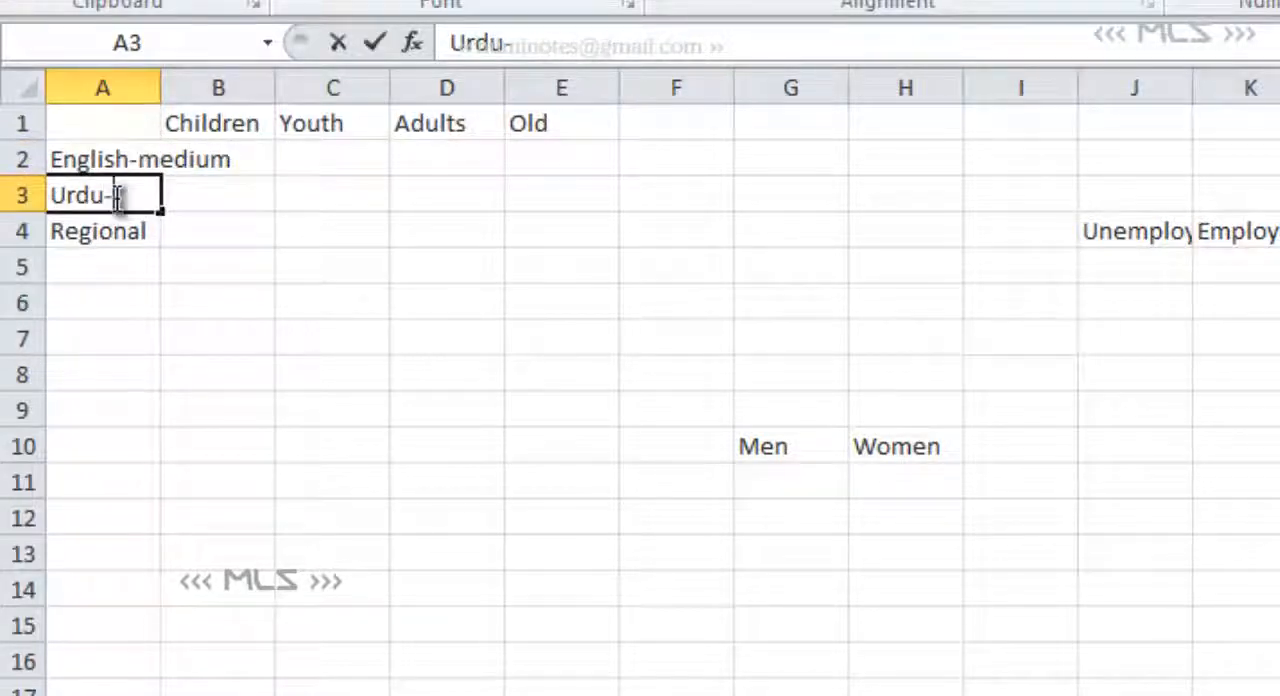
type("Medium")
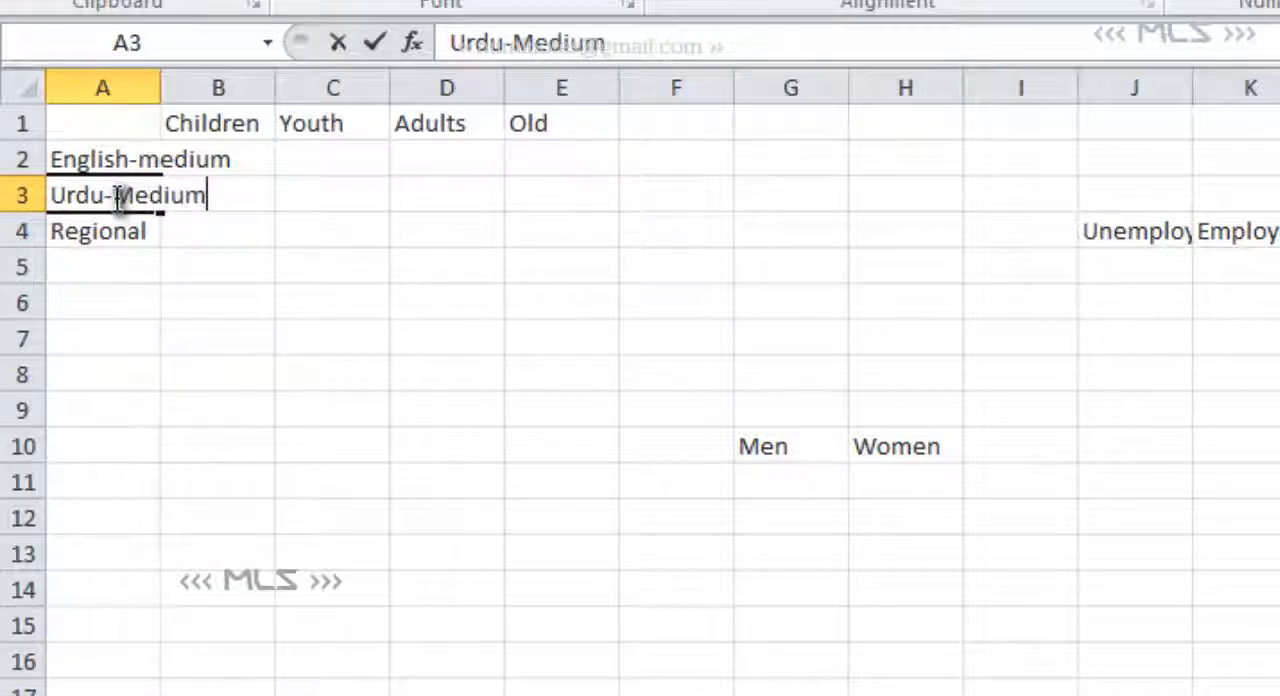
- Enter the row label Hindi-Medium in cell A5, below Regional
left_click(12, 266)
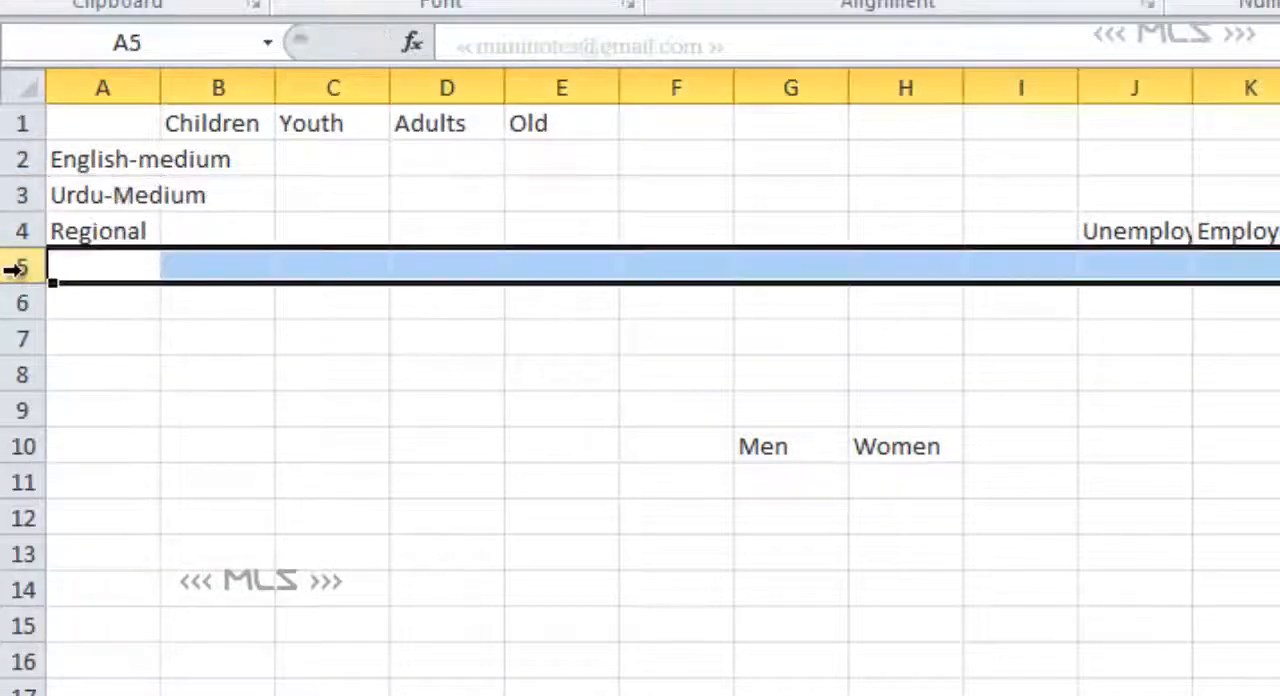
left_click(77, 268)
double_click(77, 268)
type("H")
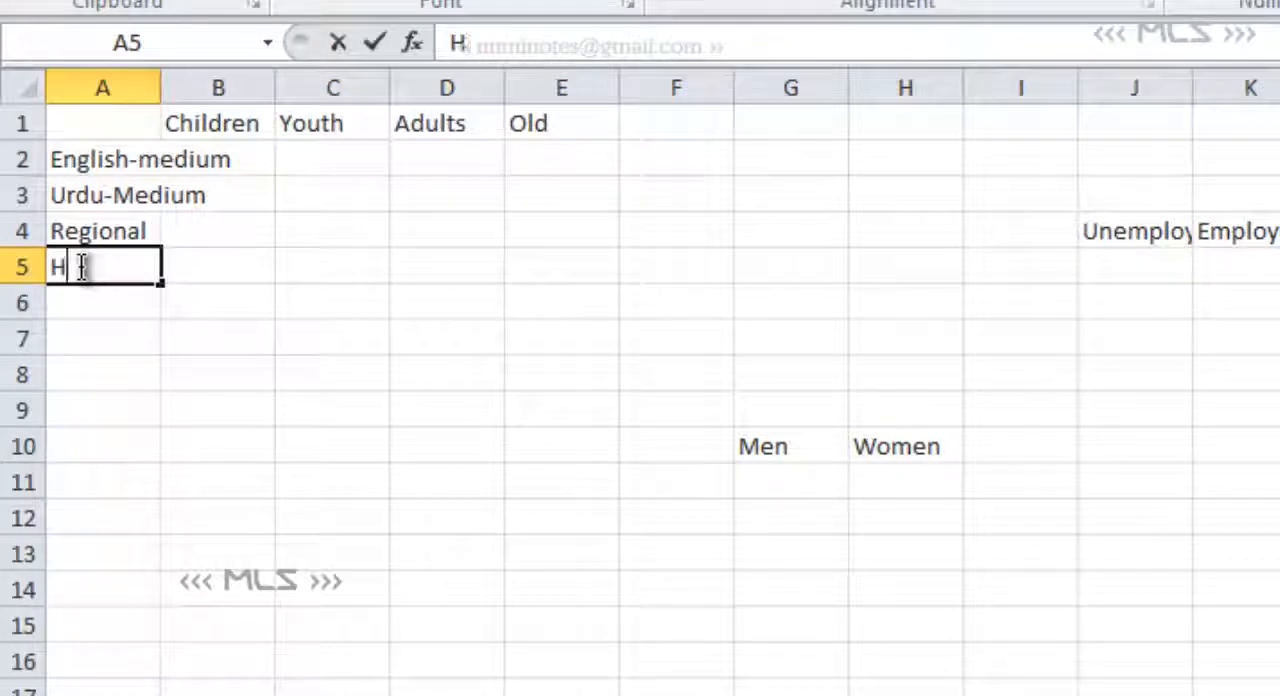
type("indi-")
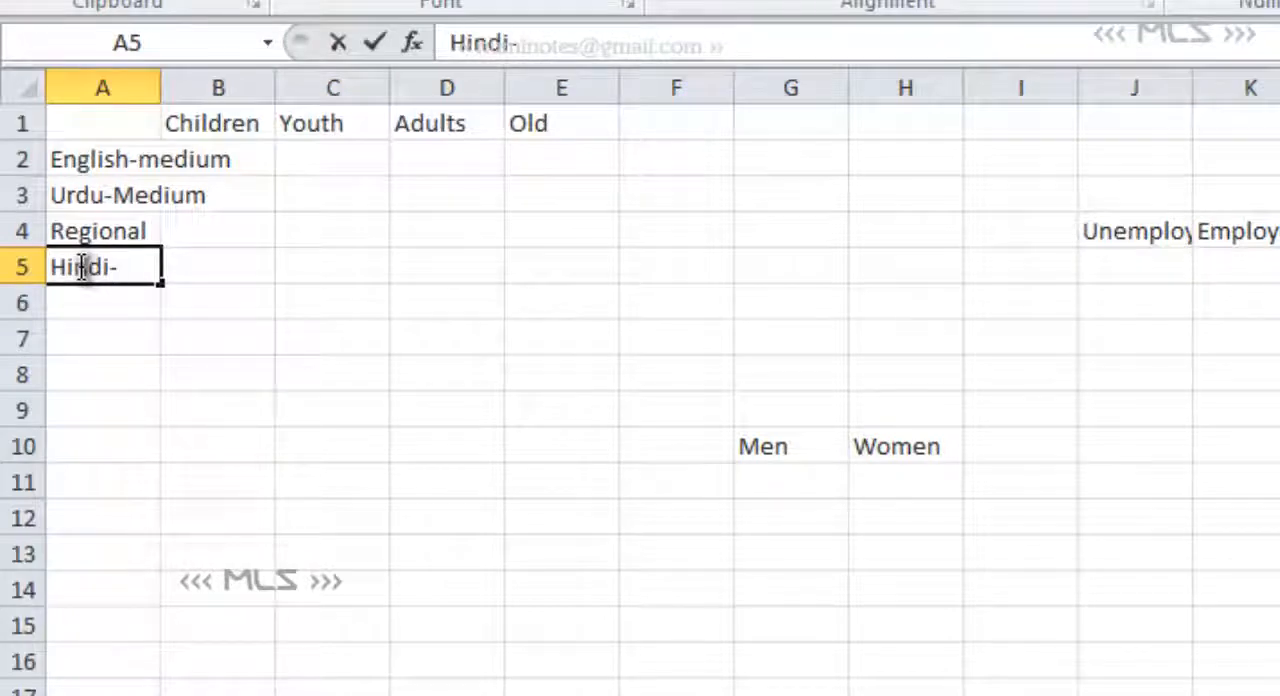
type("Medium")
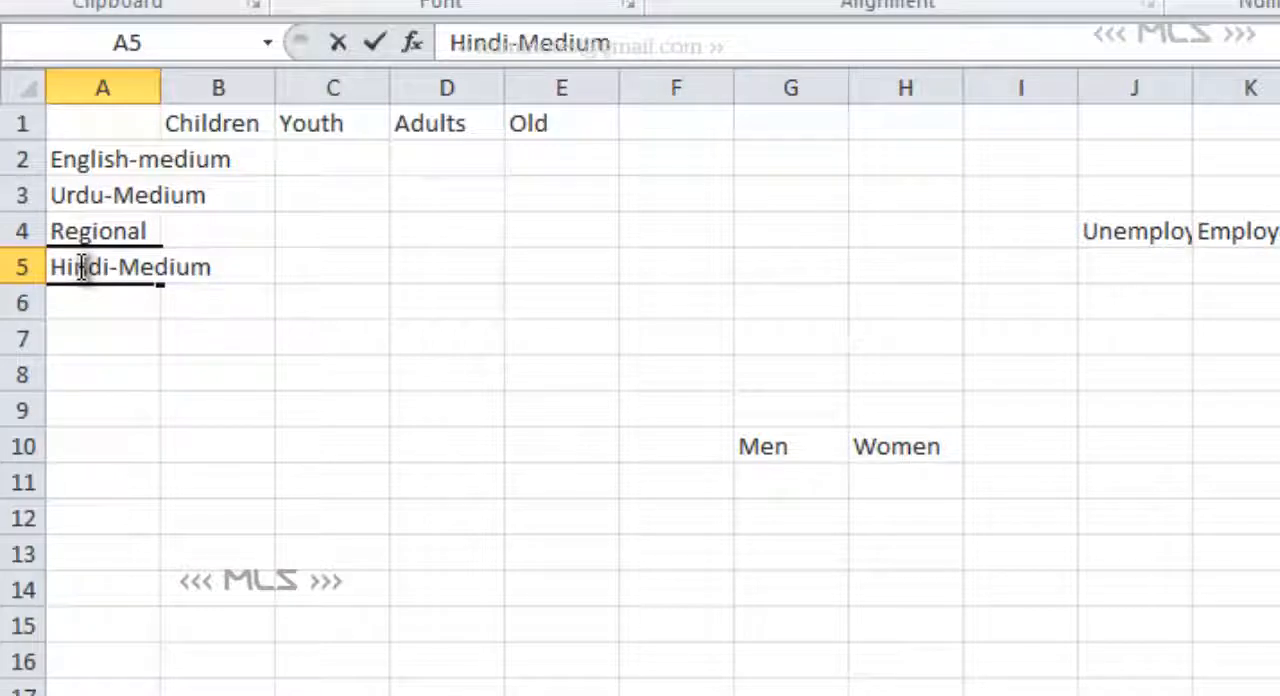
left_click(64, 157)
left_click(205, 164)
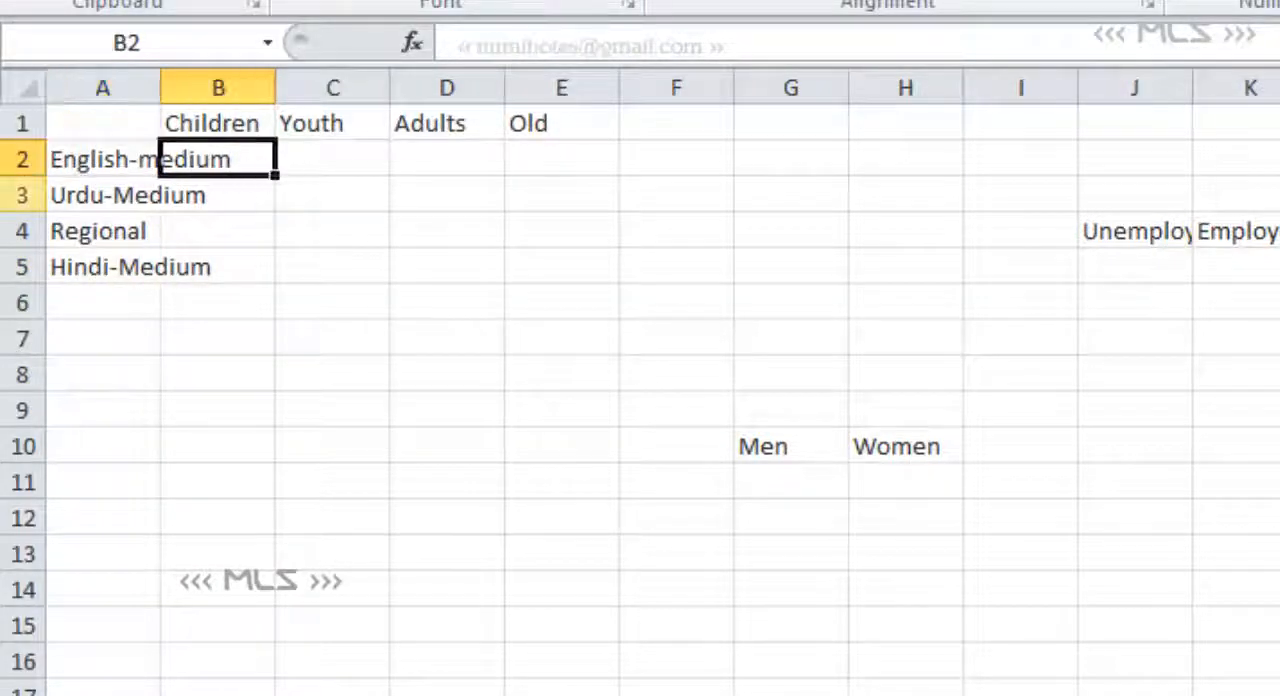
left_click(319, 178)
left_click(145, 160)
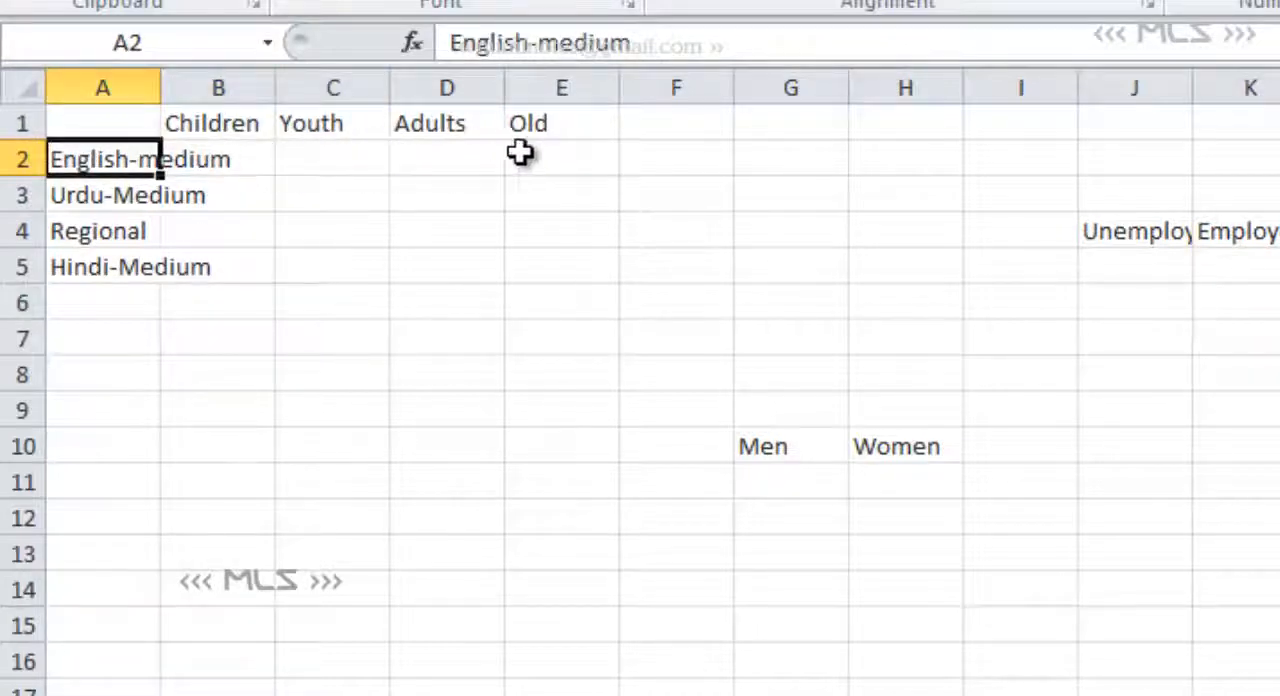
left_click(424, 155)
left_click(94, 195)
left_click(543, 157)
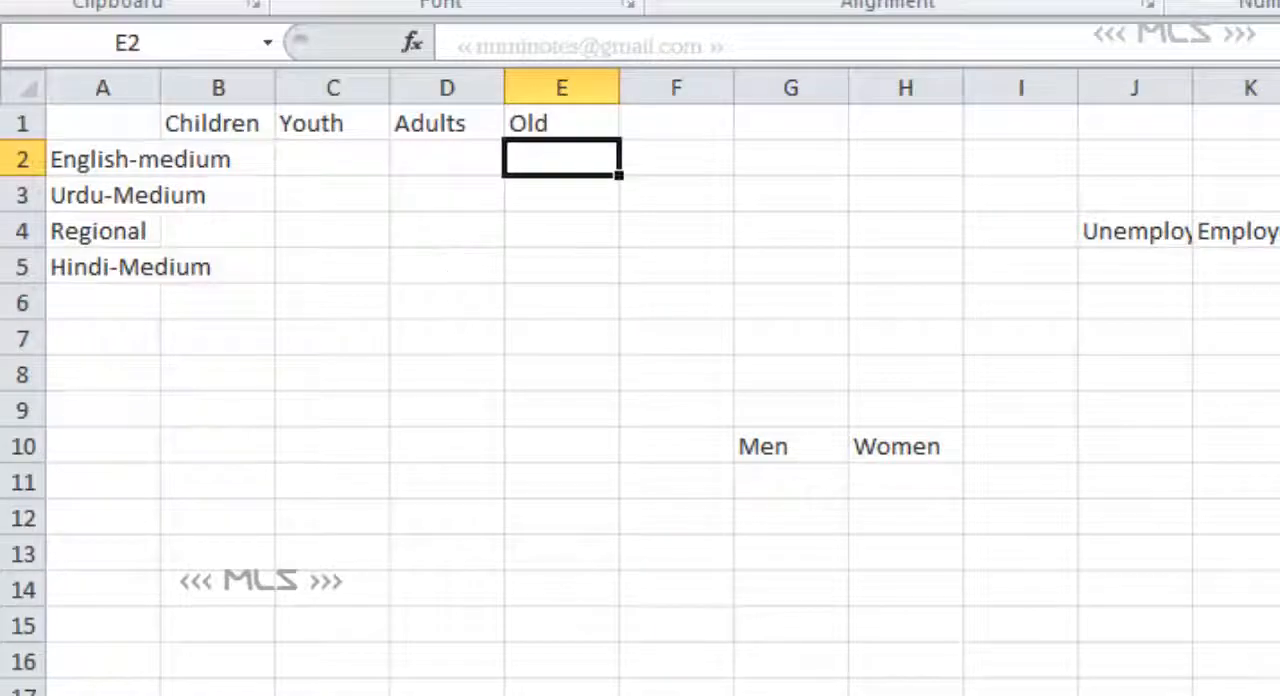
- Switch to the Word document and delete the Ph.D/M.Phil Processing chart above the Table 1: Usage caption in section 3
key("alt+Tab")
scroll(640, 400, "down", 1)
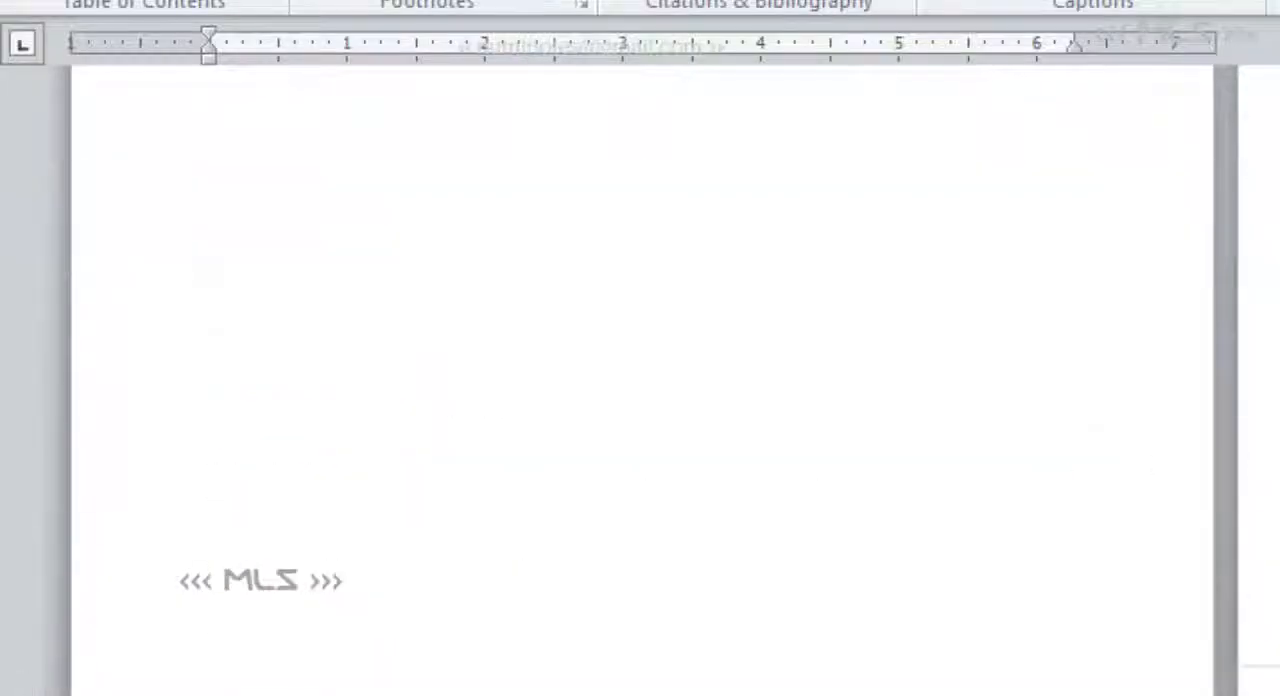
scroll(640, 400, "down", 1)
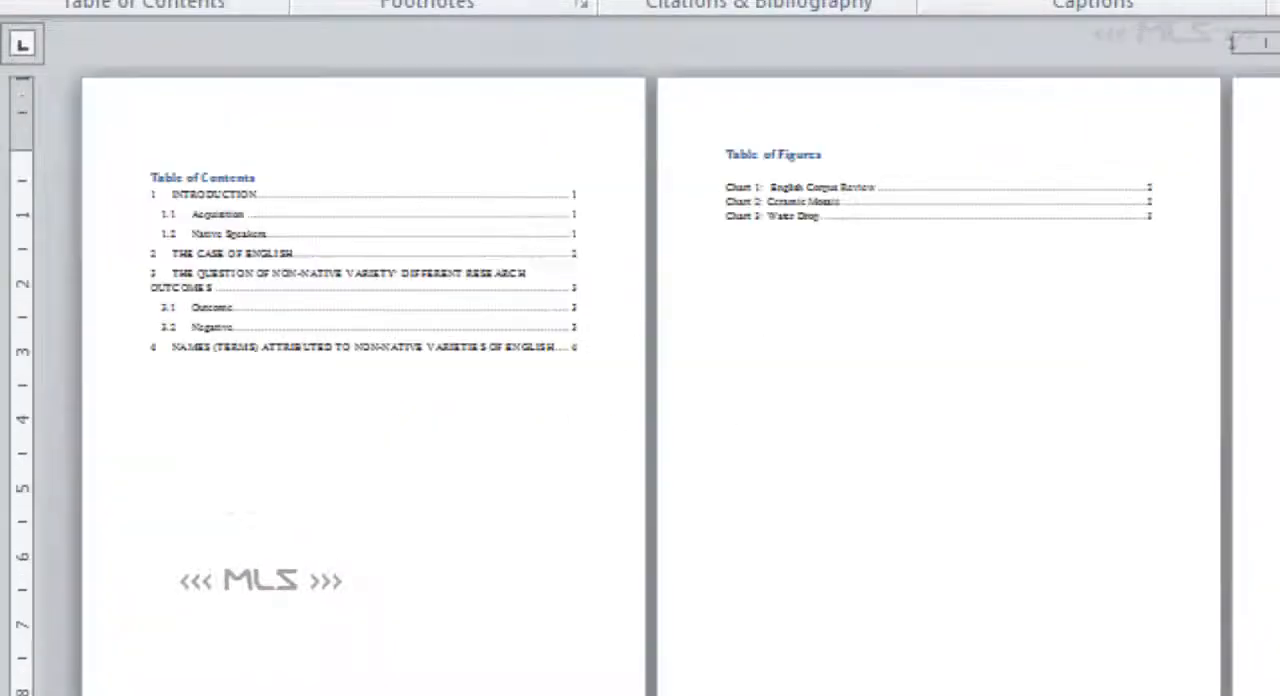
scroll(640, 400, "up", 1)
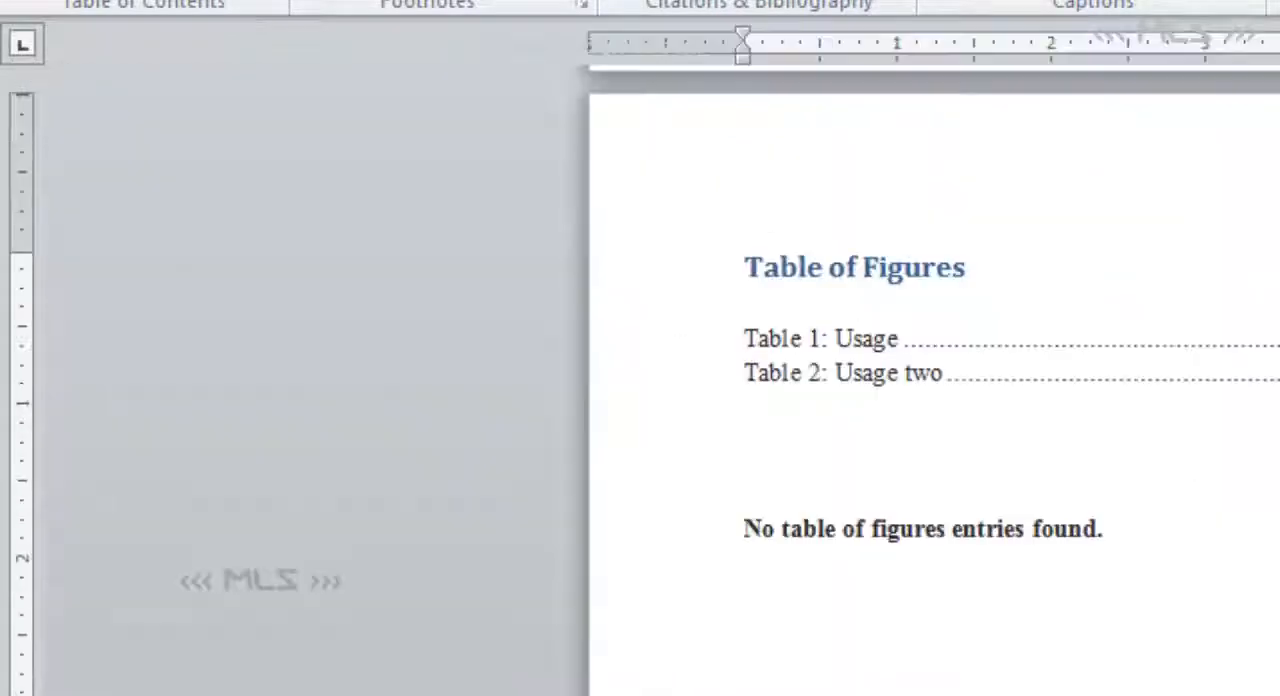
scroll(900, 400, "down", 5)
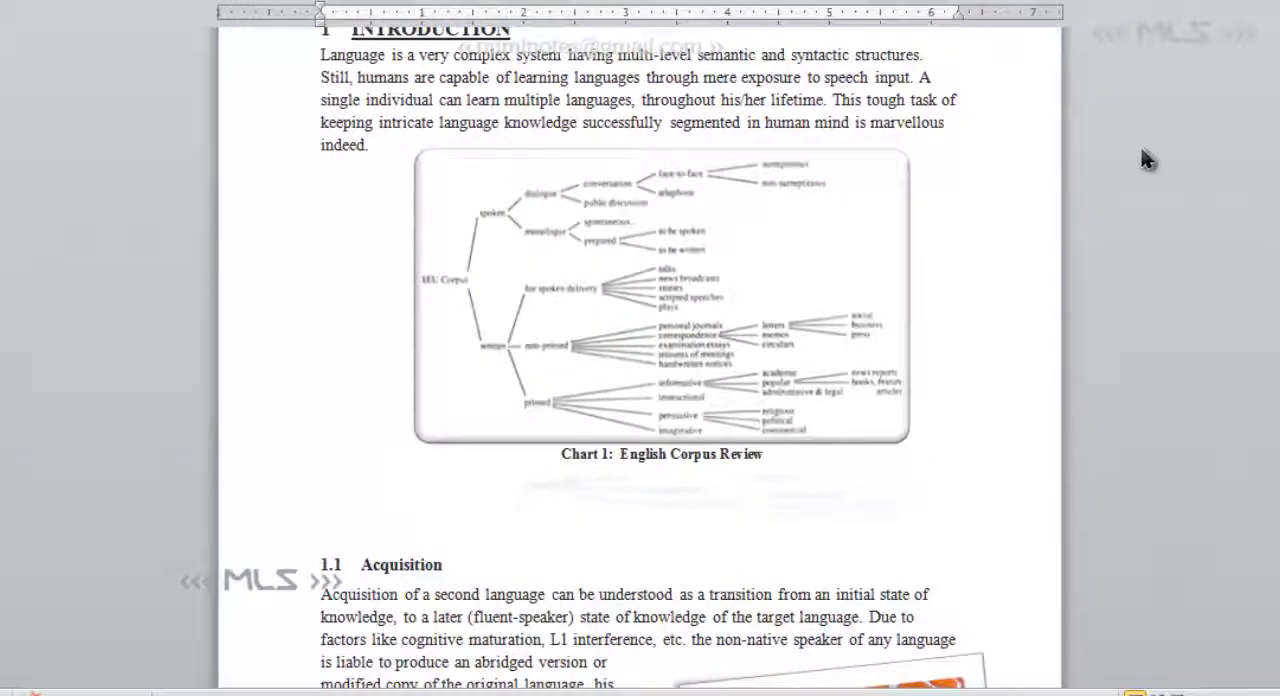
scroll(965, 200, "down", 20)
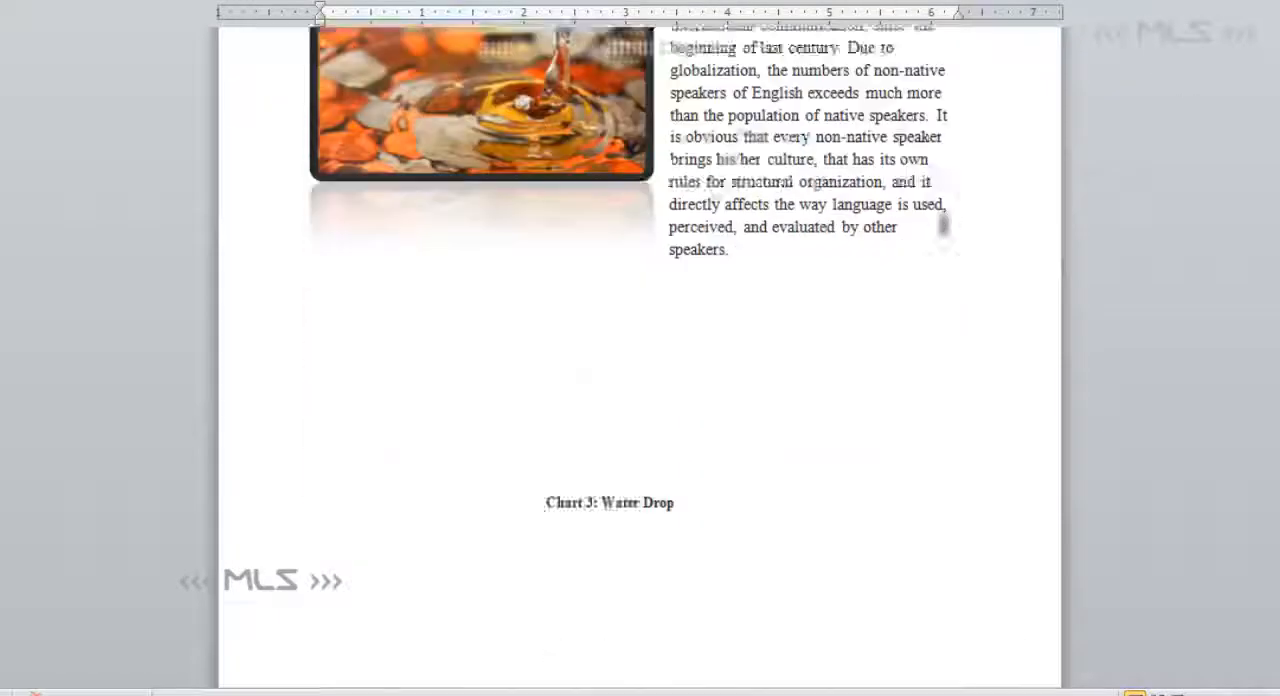
scroll(943, 225, "down", 10)
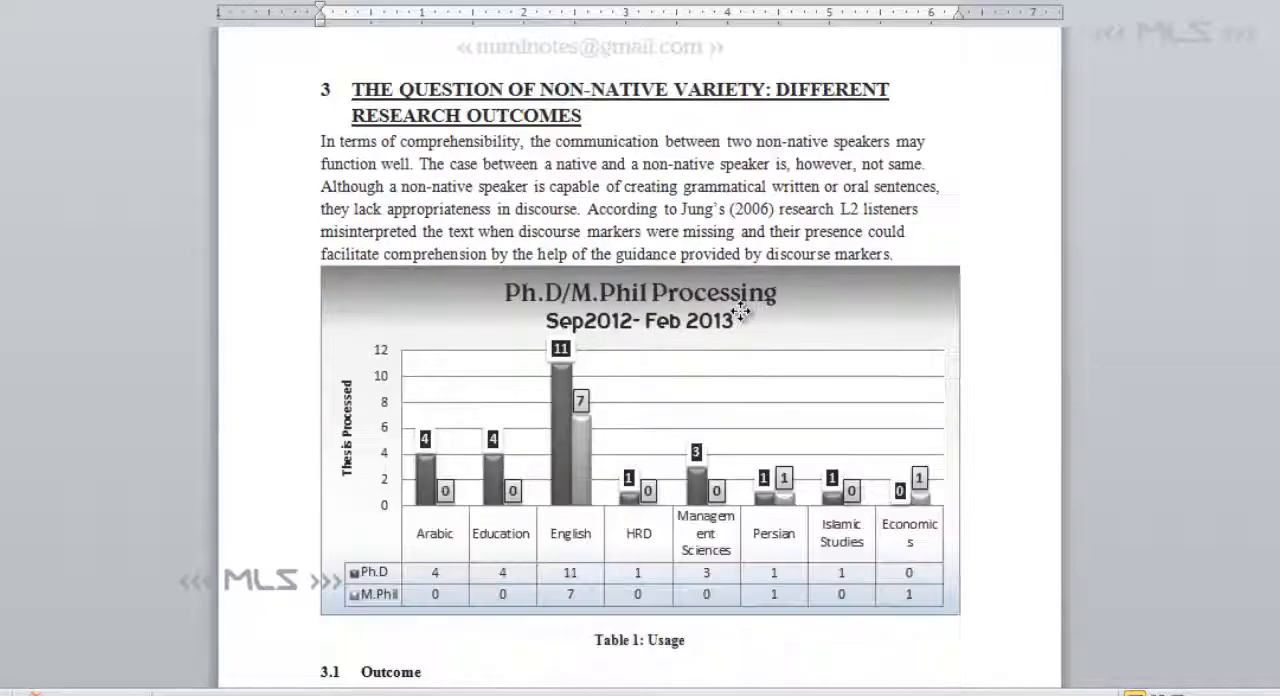
left_click(740, 312)
key("Delete")
left_click(765, 288)
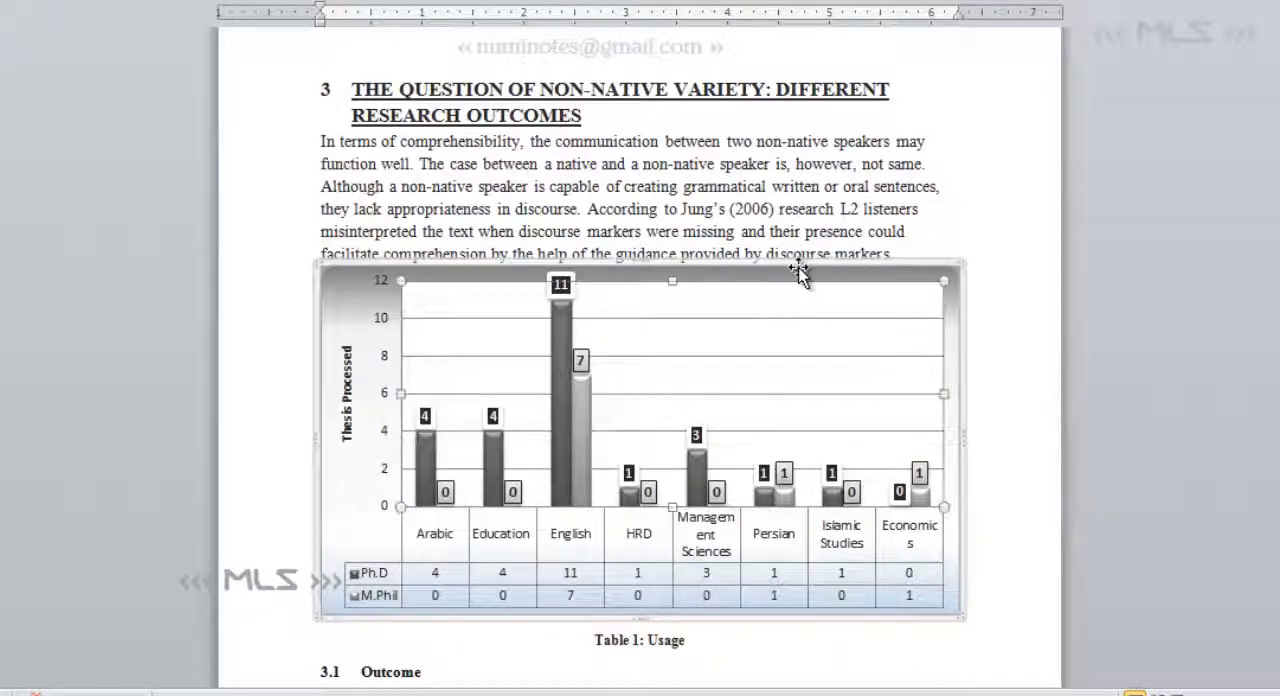
left_click(921, 272)
key("Delete")
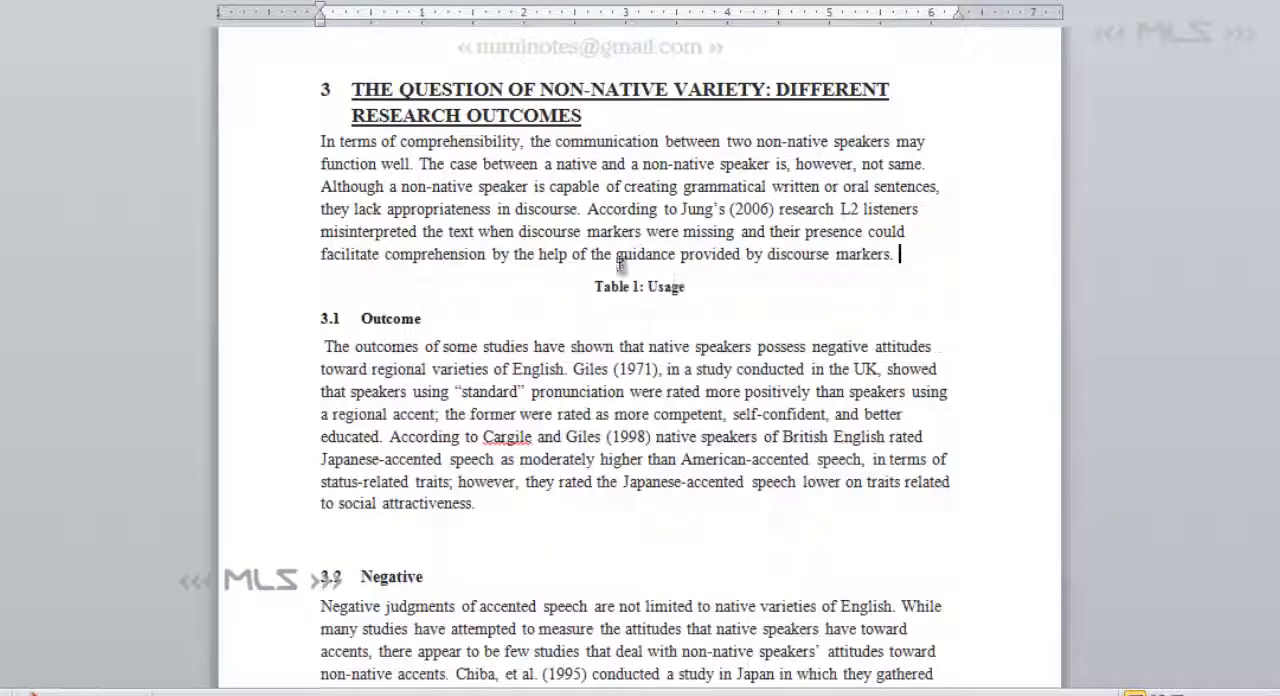
- Place the insertion point at the end of the section 3 paragraph, just above the Table 1: Usage caption
left_click_drag(905, 250, 316, 141)
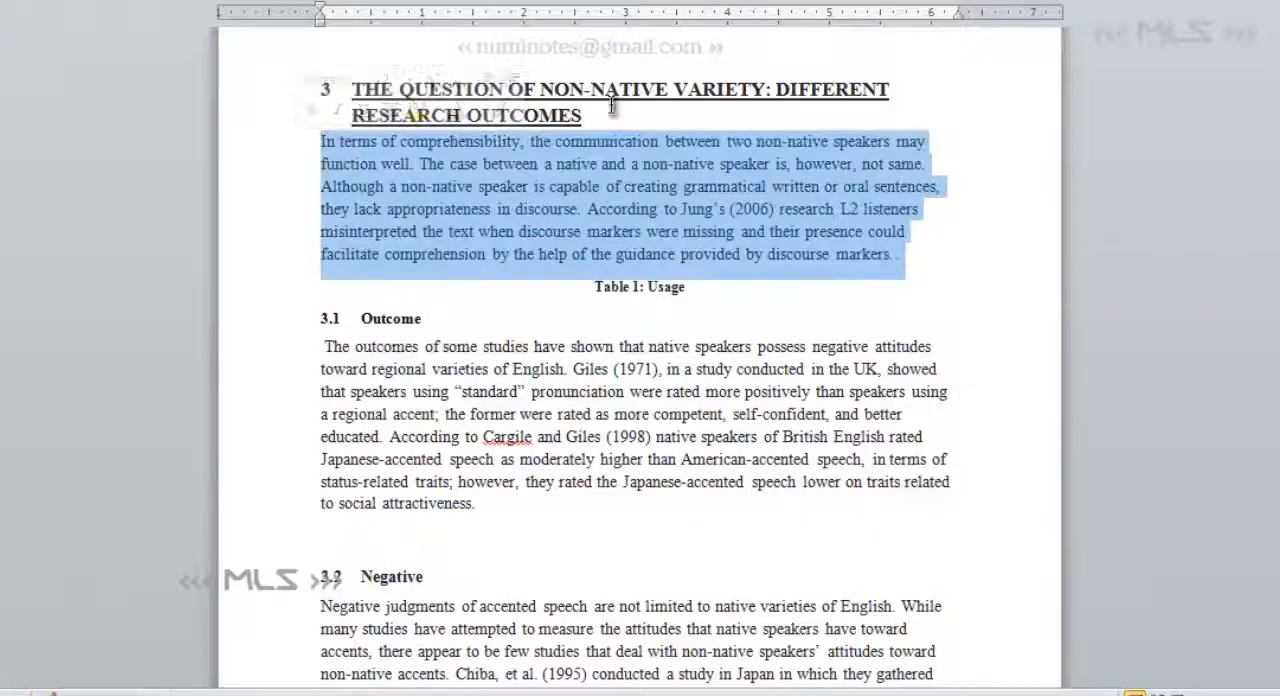
left_click_drag(615, 112, 352, 92)
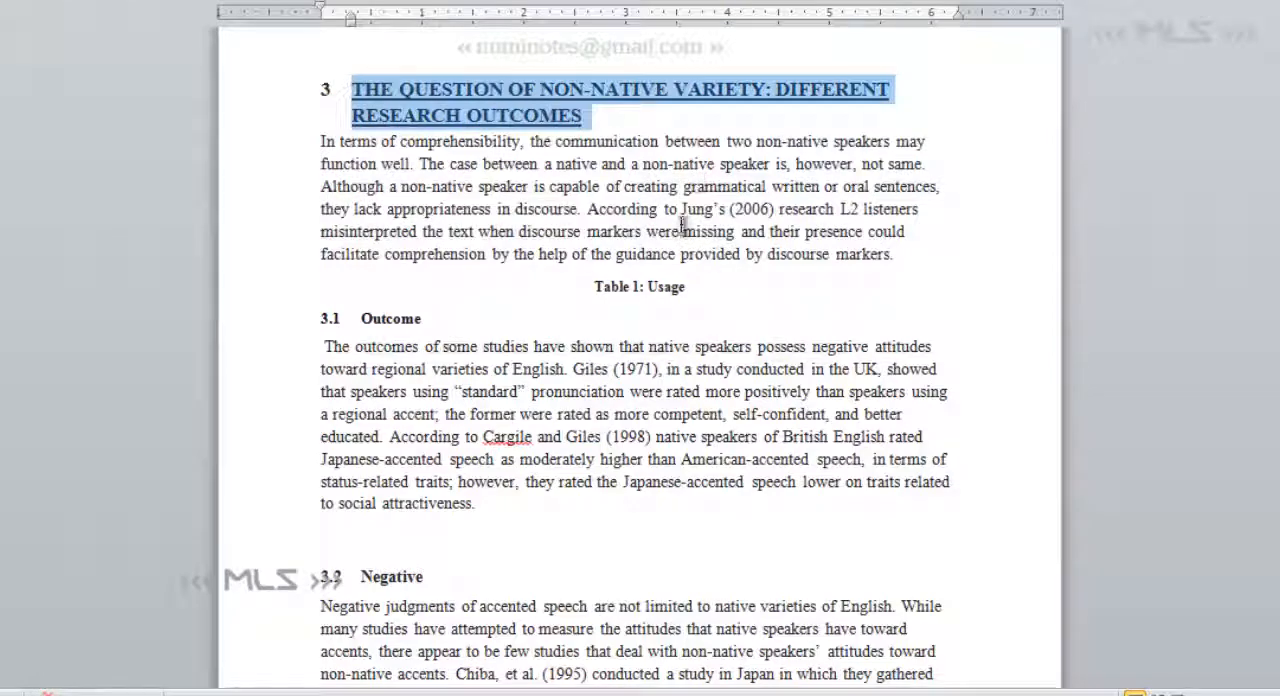
left_click(911, 254)
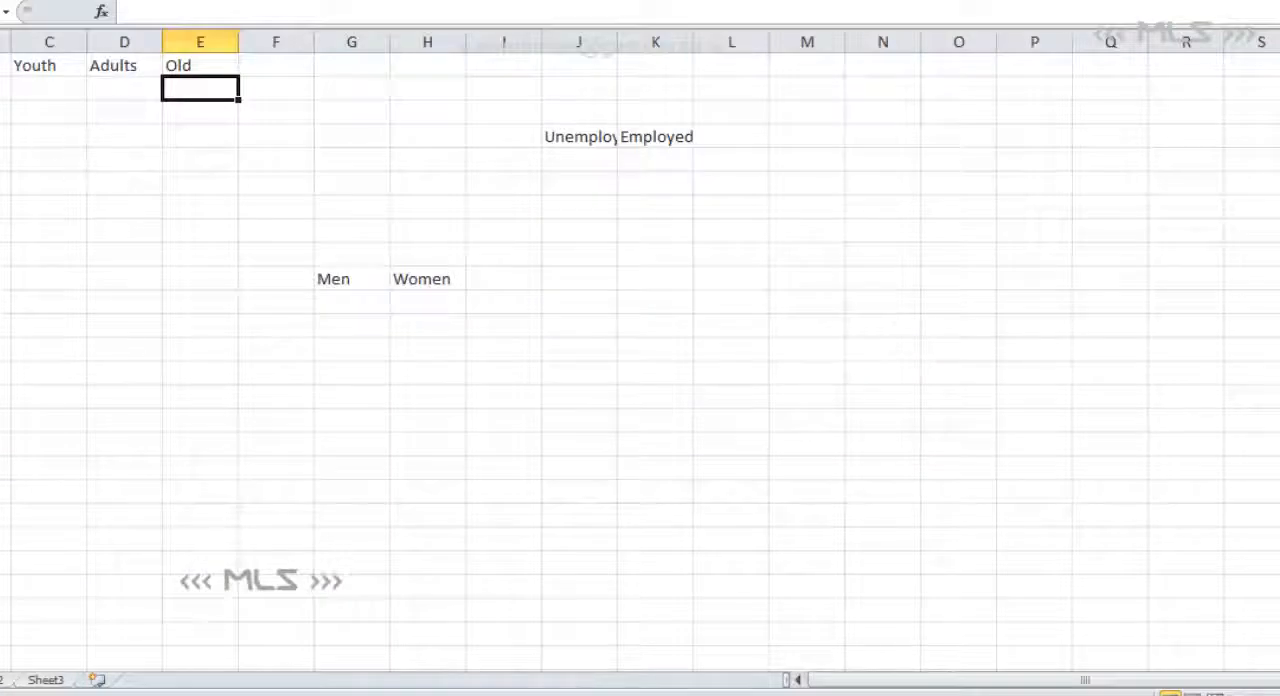
- Switch back to Excel and enter 5, 4, 10 and 3 in cells B2 to E2 of the English-medium row
left_click(4, 88)
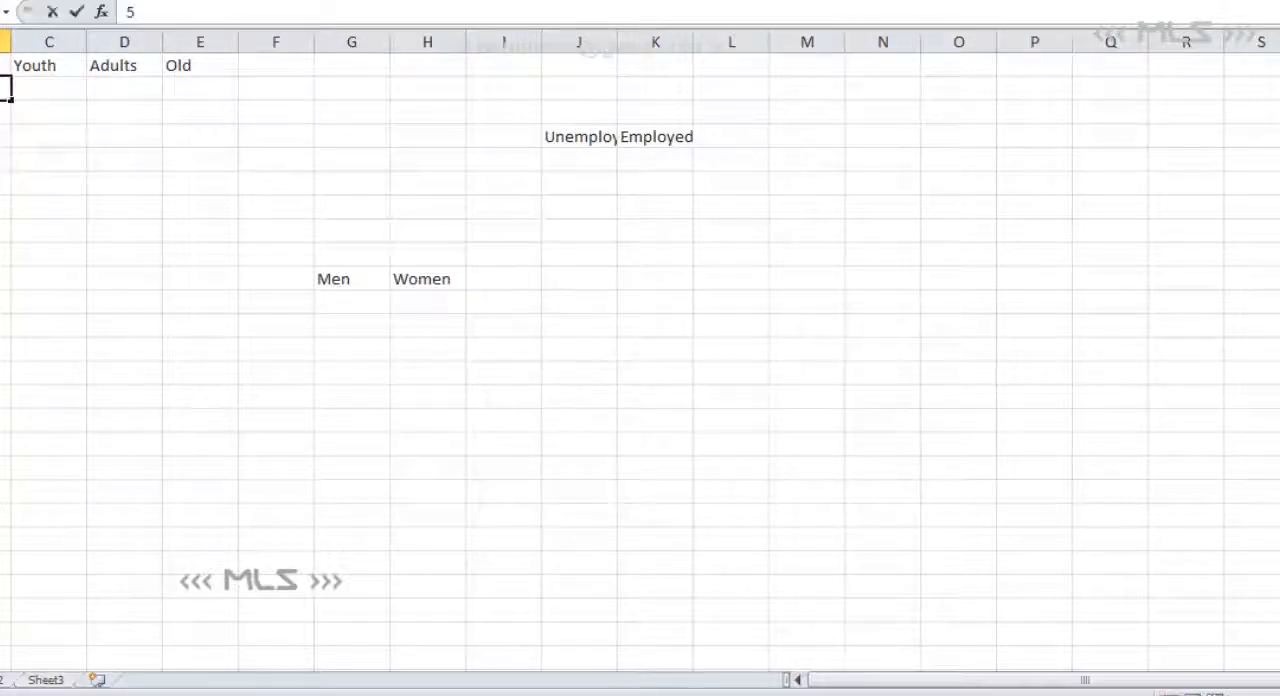
key("Tab")
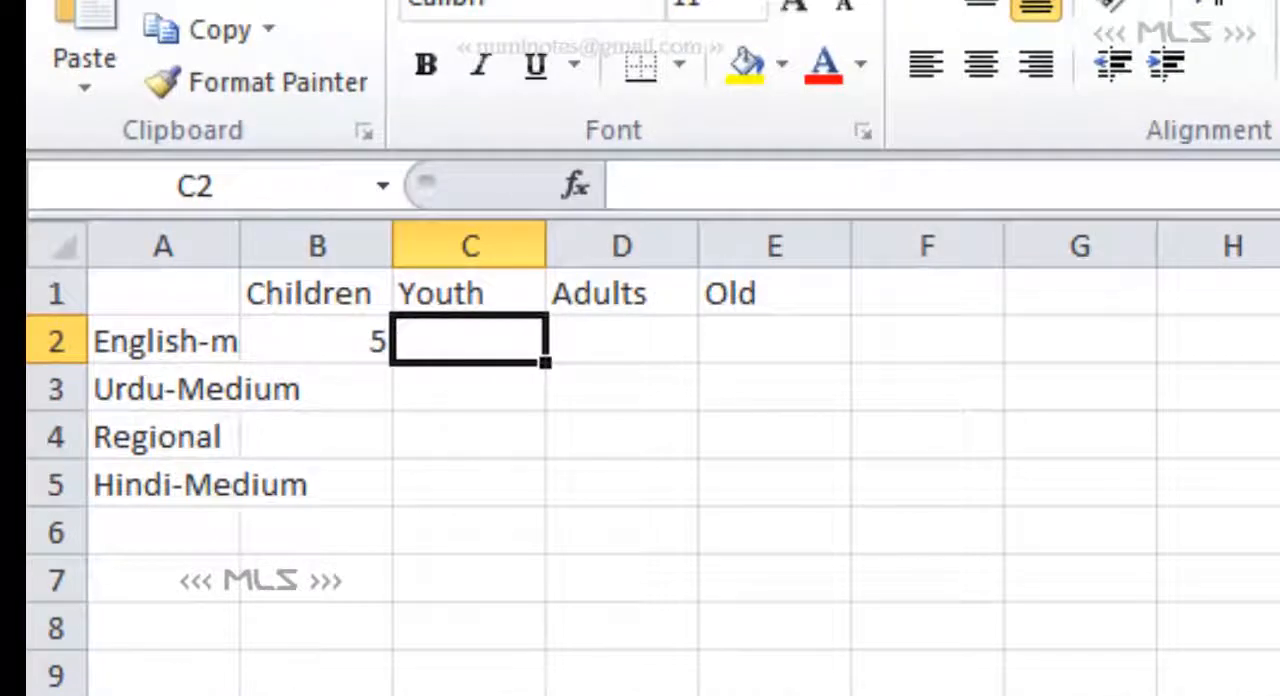
type("4")
key("Tab")
type("7")
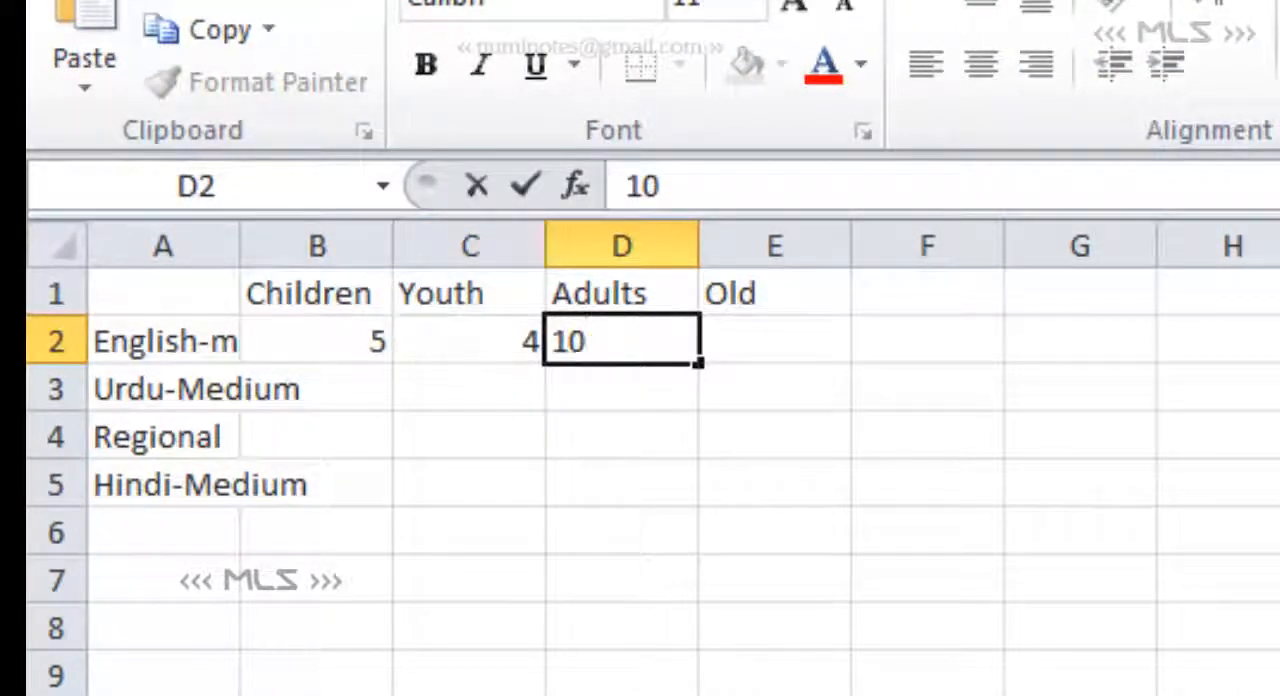
type("0")
key("Tab")
type("3")
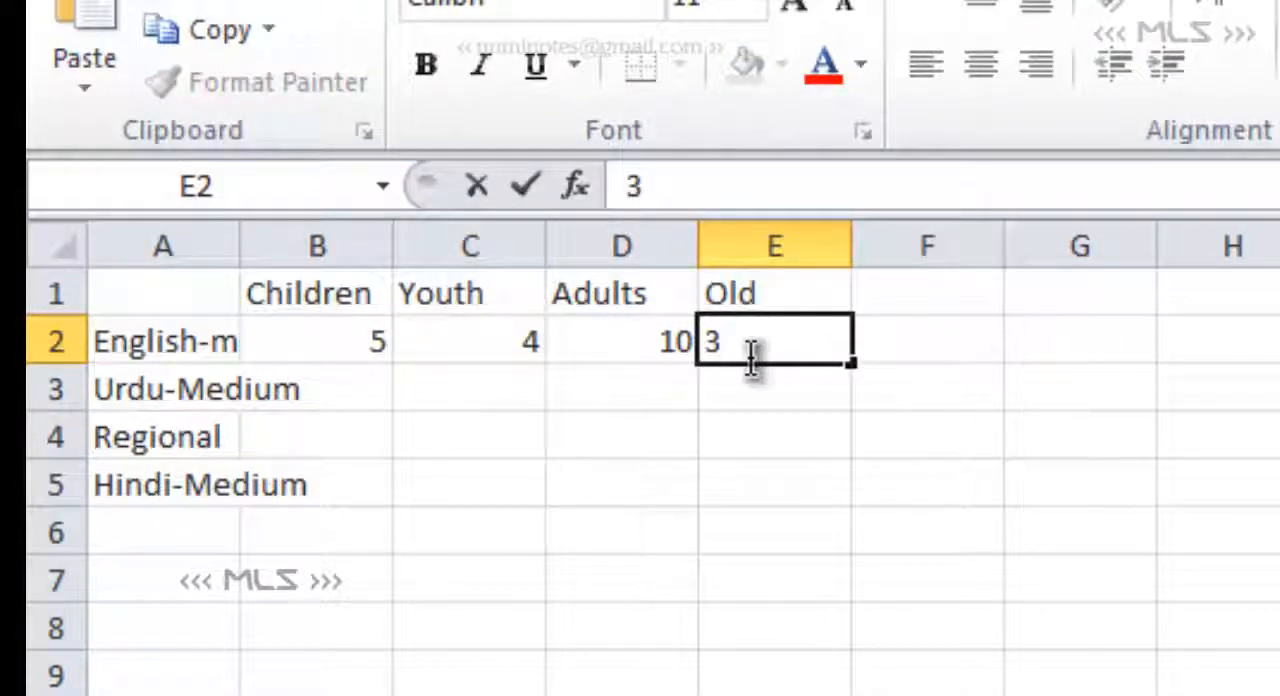
- Enter 8, 4, 6 and 1 in cells B3 to E3 of the Urdu-Medium row
left_click(340, 388)
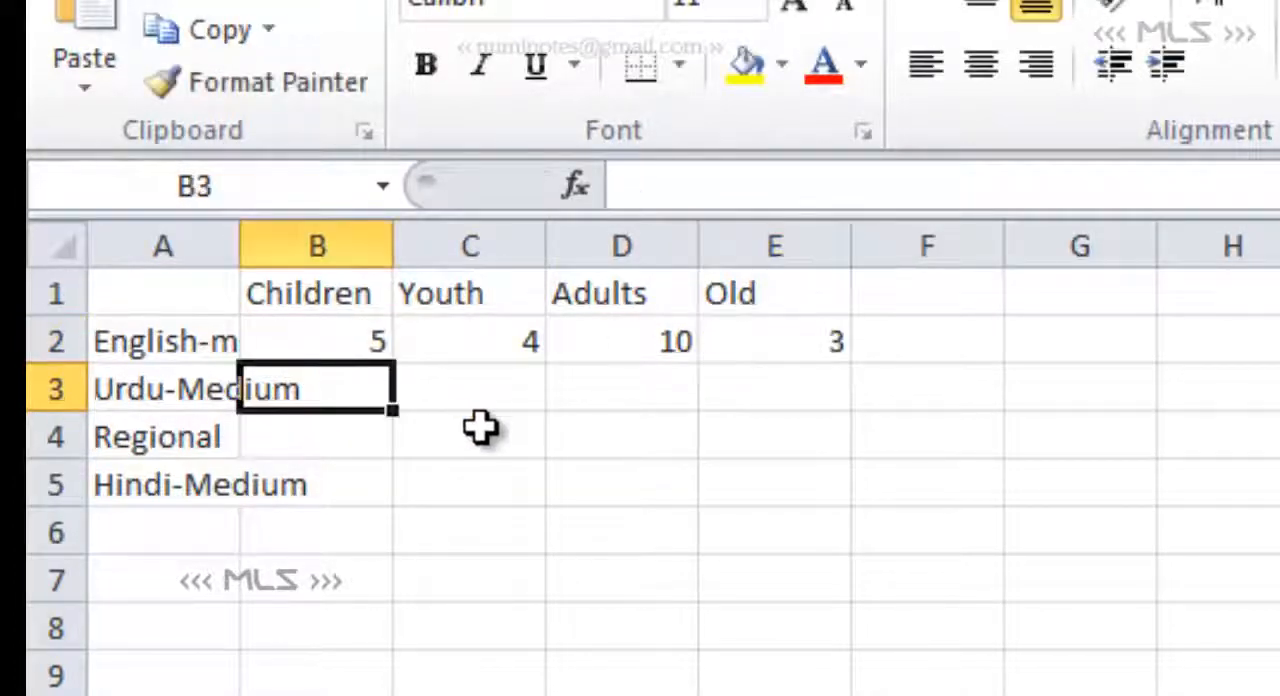
type("8")
key("Tab")
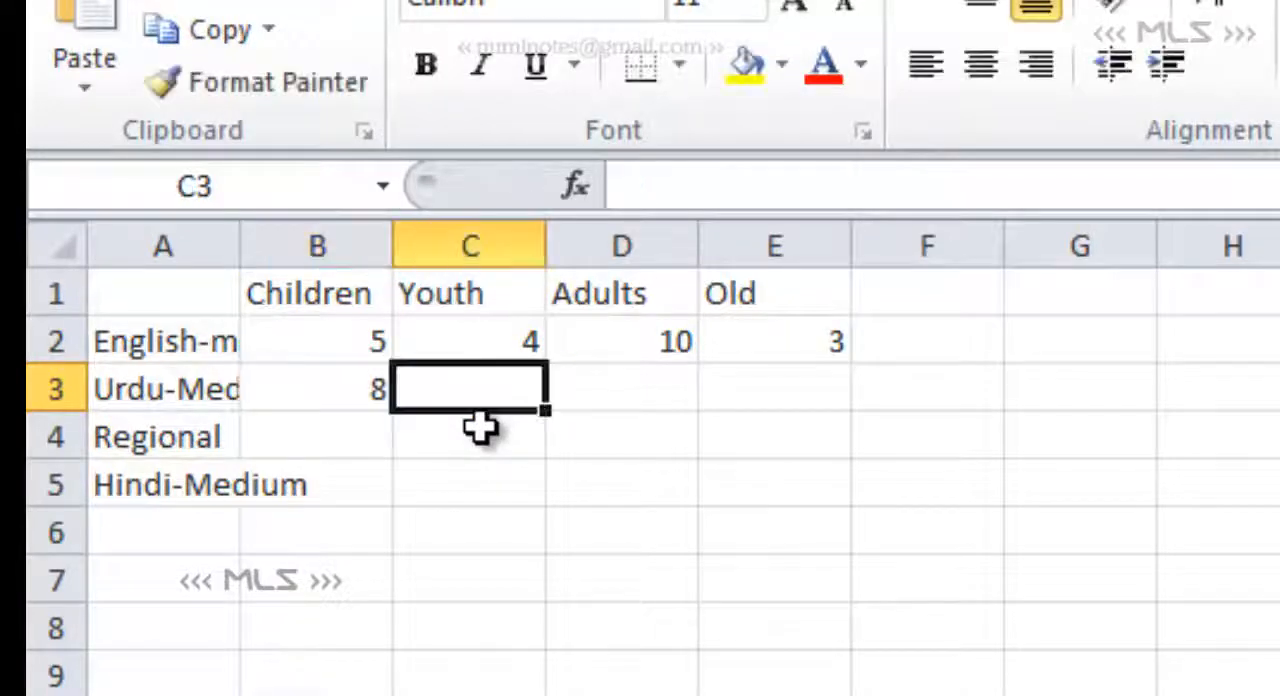
type("4")
key("Tab")
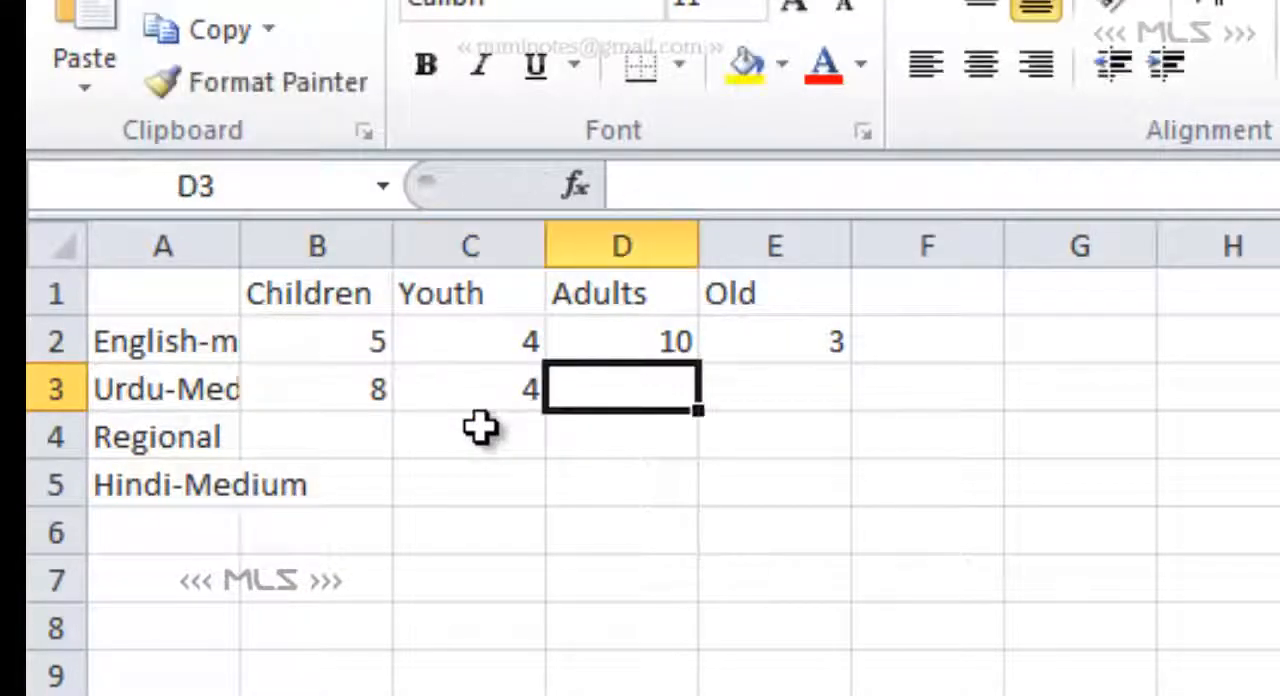
type("6")
key("Tab")
type("1")
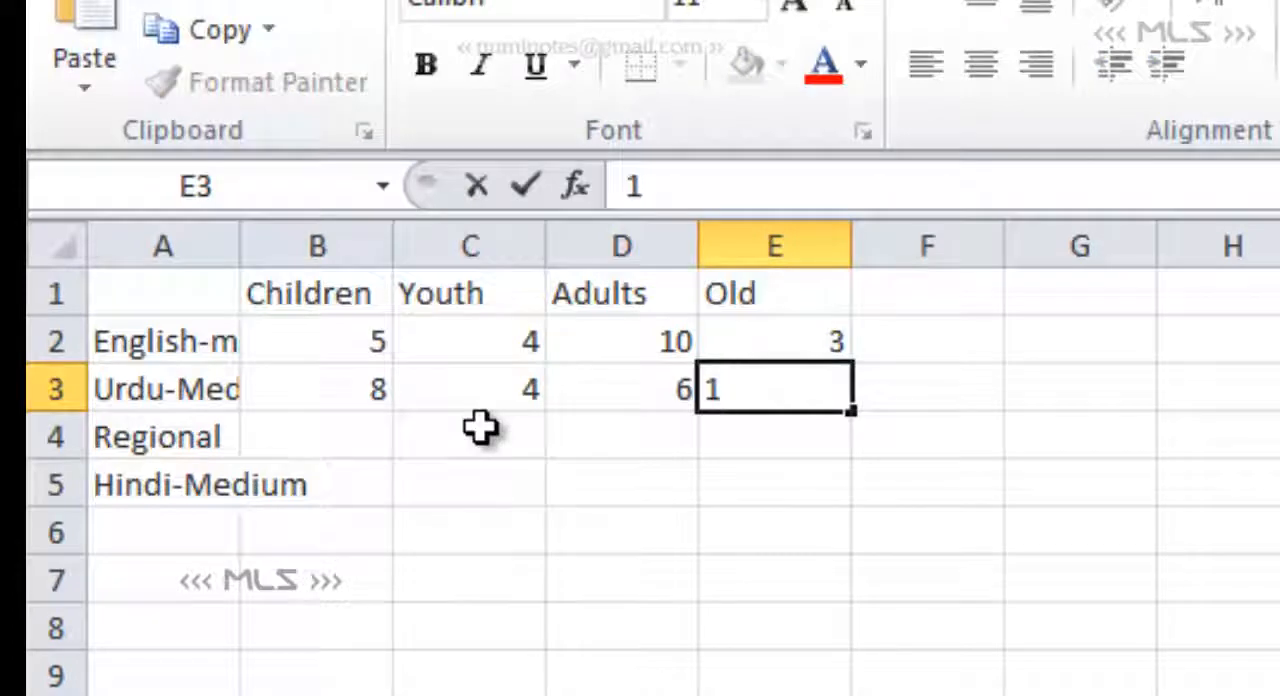
key("Tab")
- Enter 7, 5, 2 and 3 in cells B4 to E4 of the Regional row
left_click(345, 434)
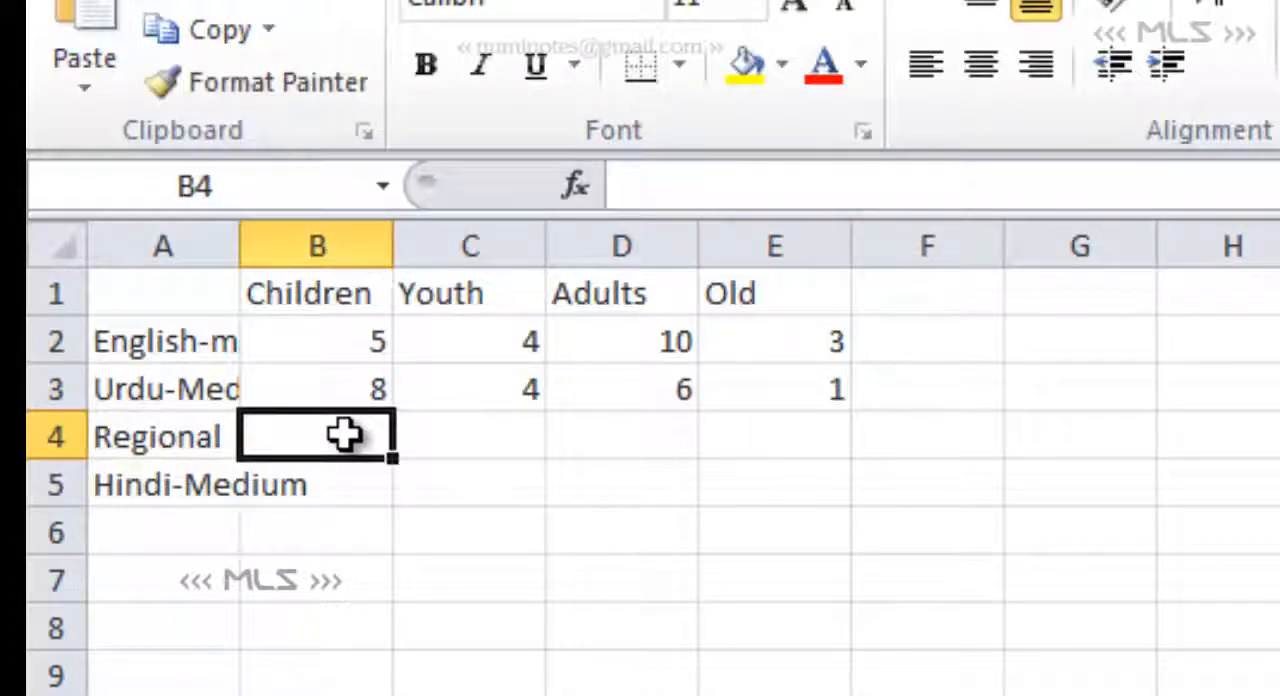
type("7")
key("Tab")
type("5")
key("Tab")
type("23")
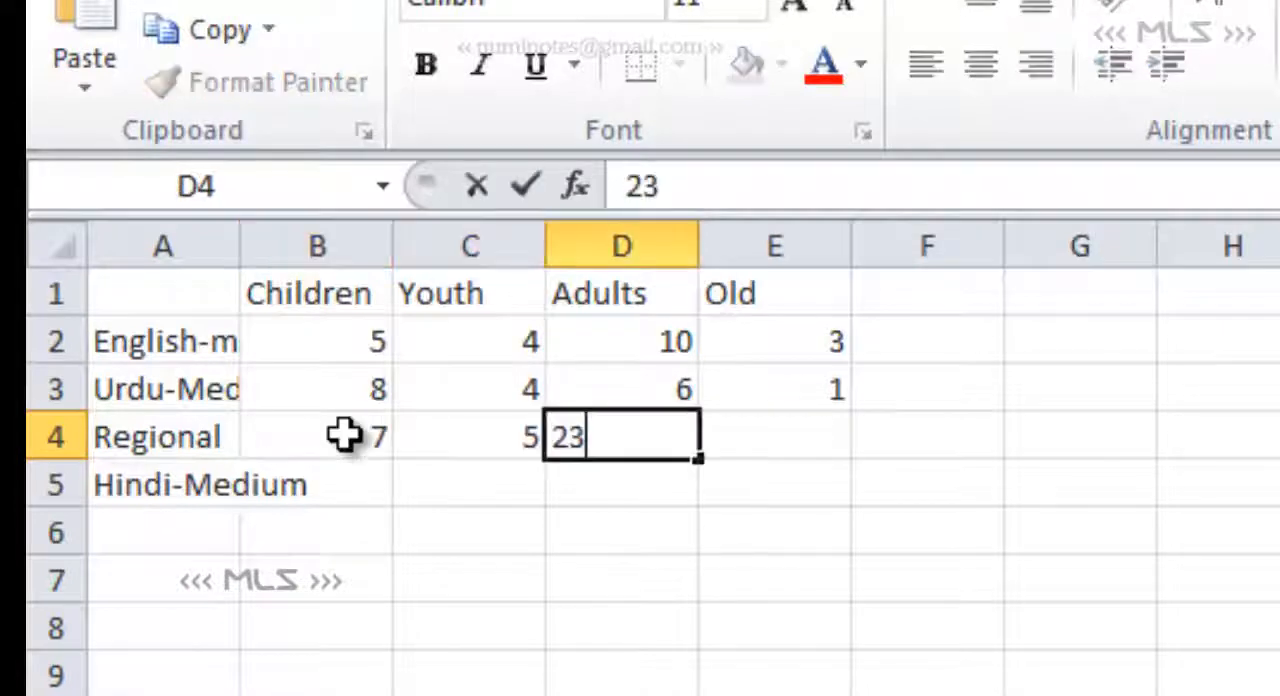
key("Tab")
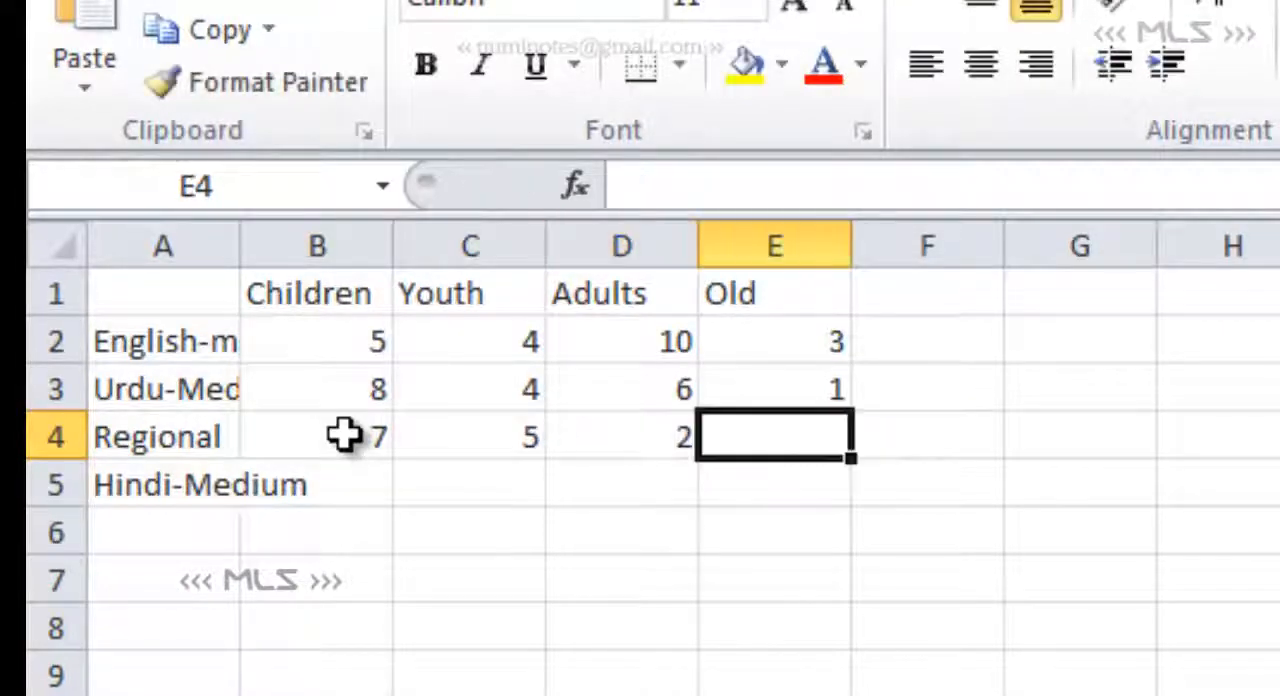
type("3")
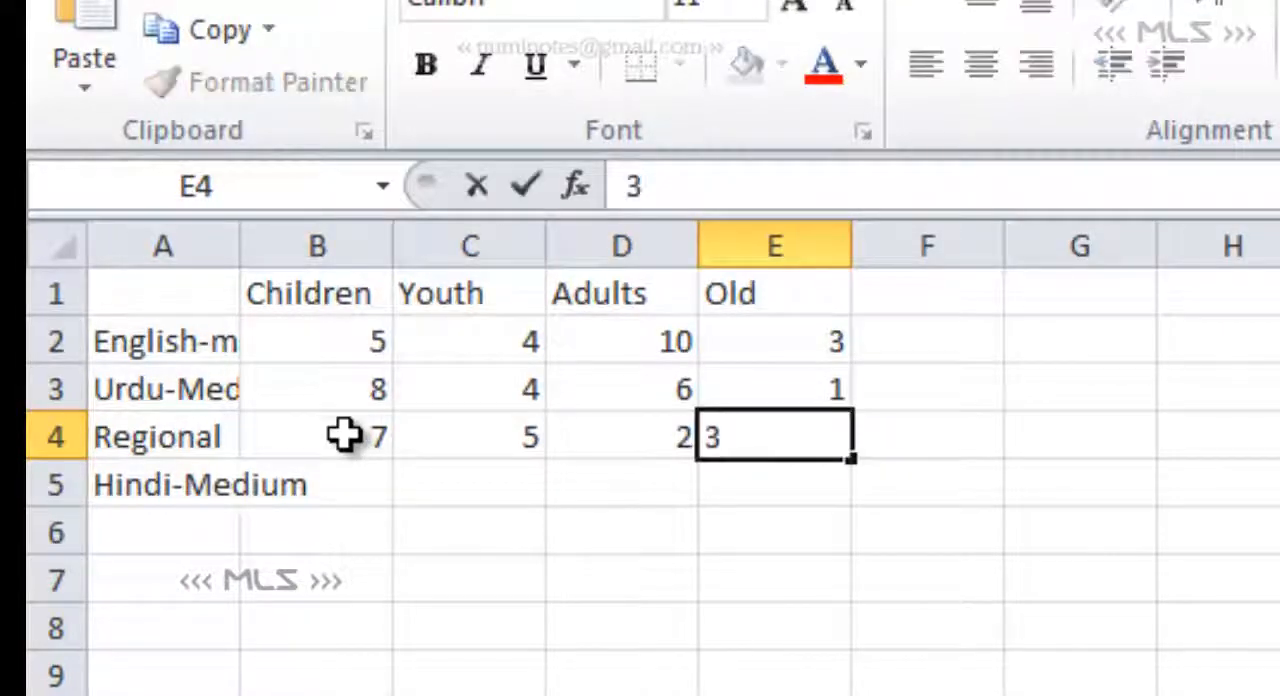
- Enter 4, 8, 2 and 7 in cells B5 to E5 of the Hindi-Medium row
left_click(354, 495)
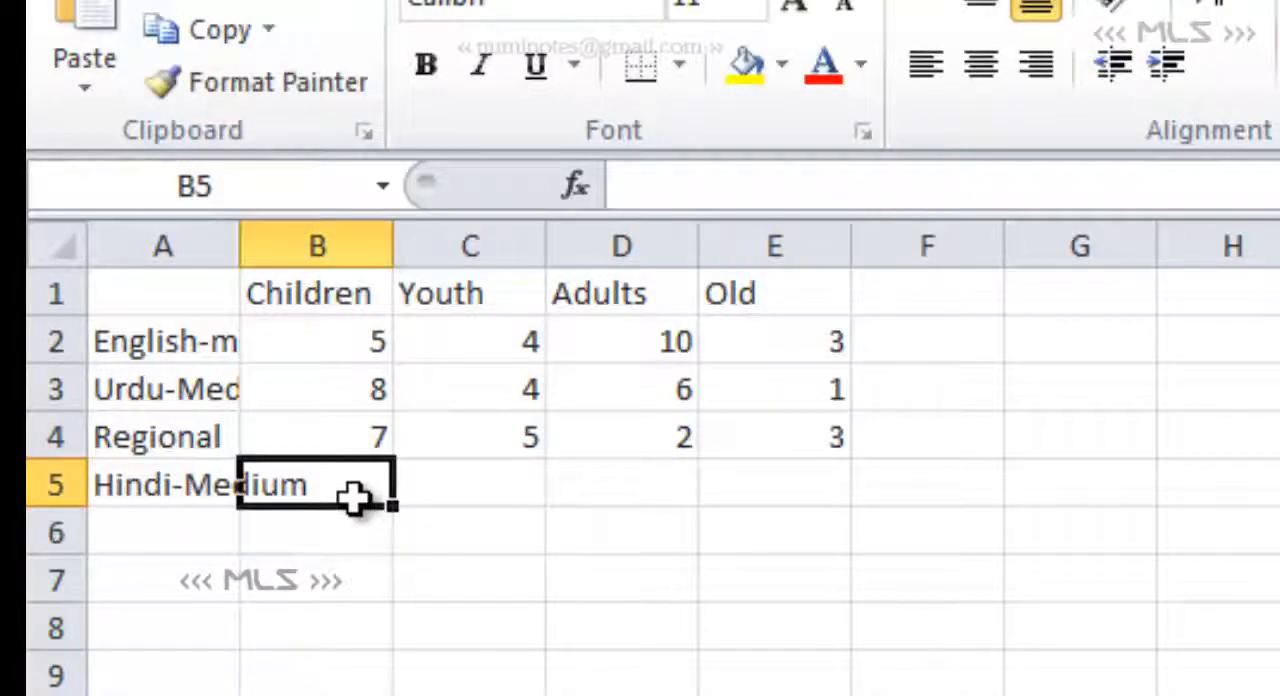
type("4")
key("Tab")
type("8")
key("Tab")
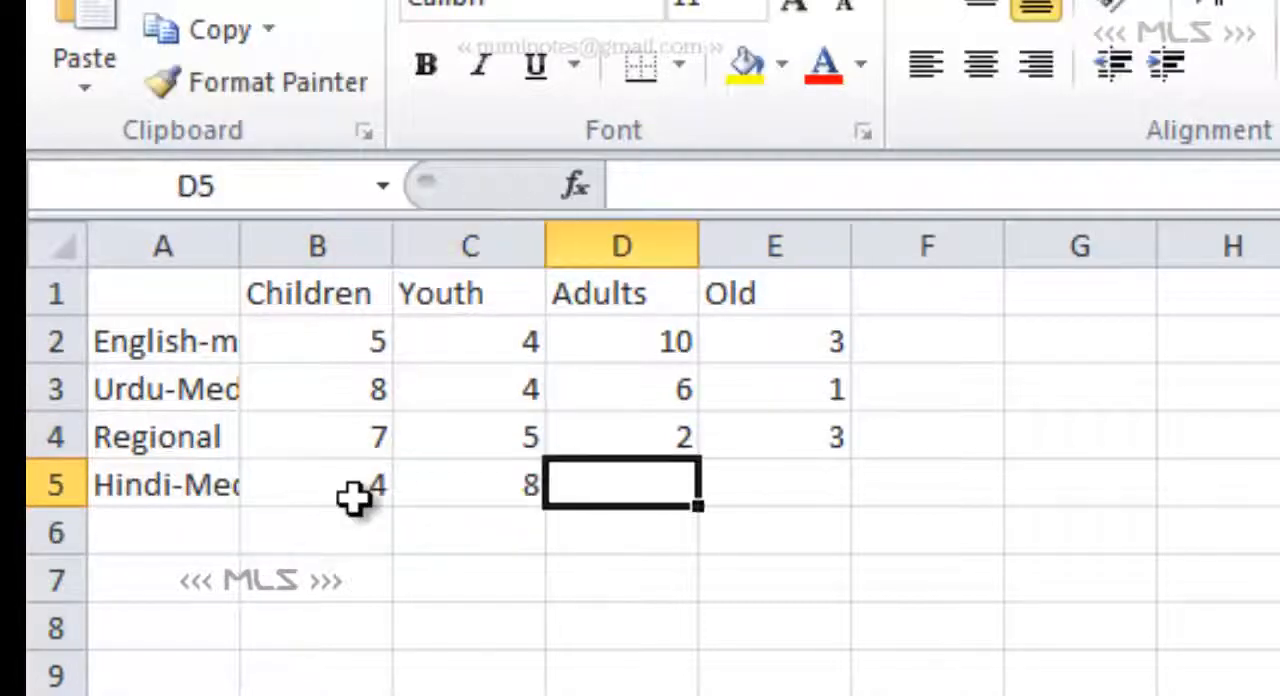
type("2")
key("Tab")
type("7")
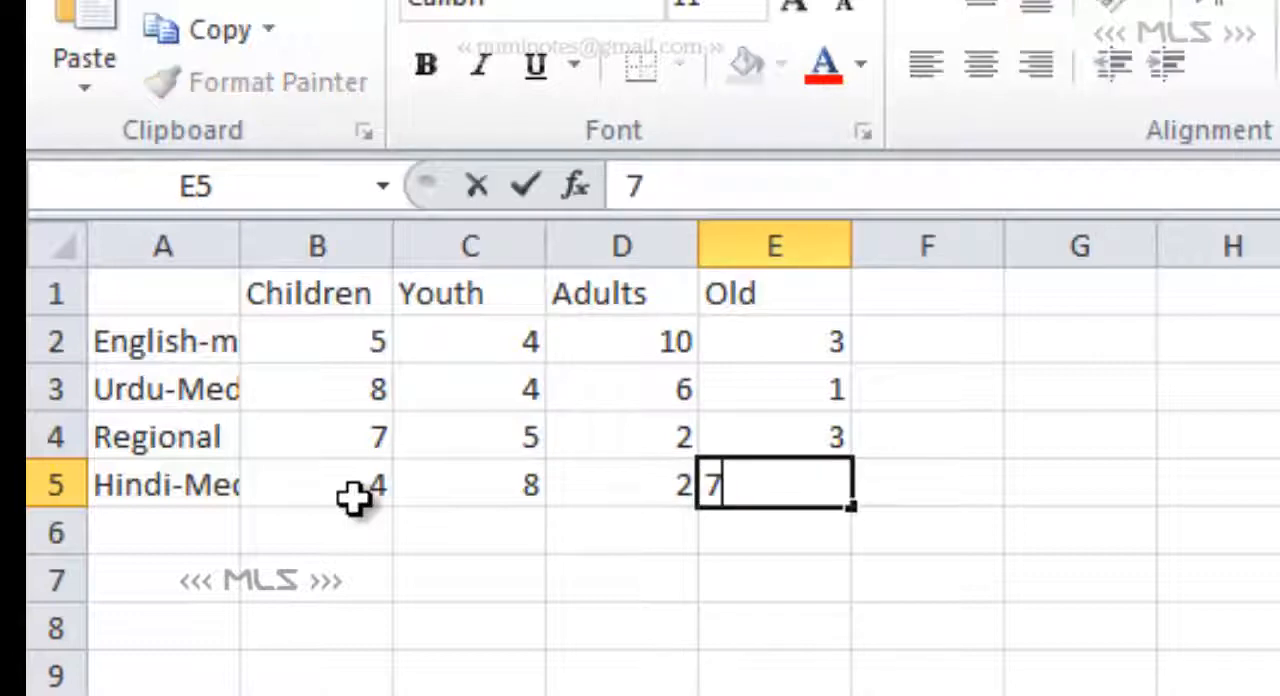
left_click(757, 590)
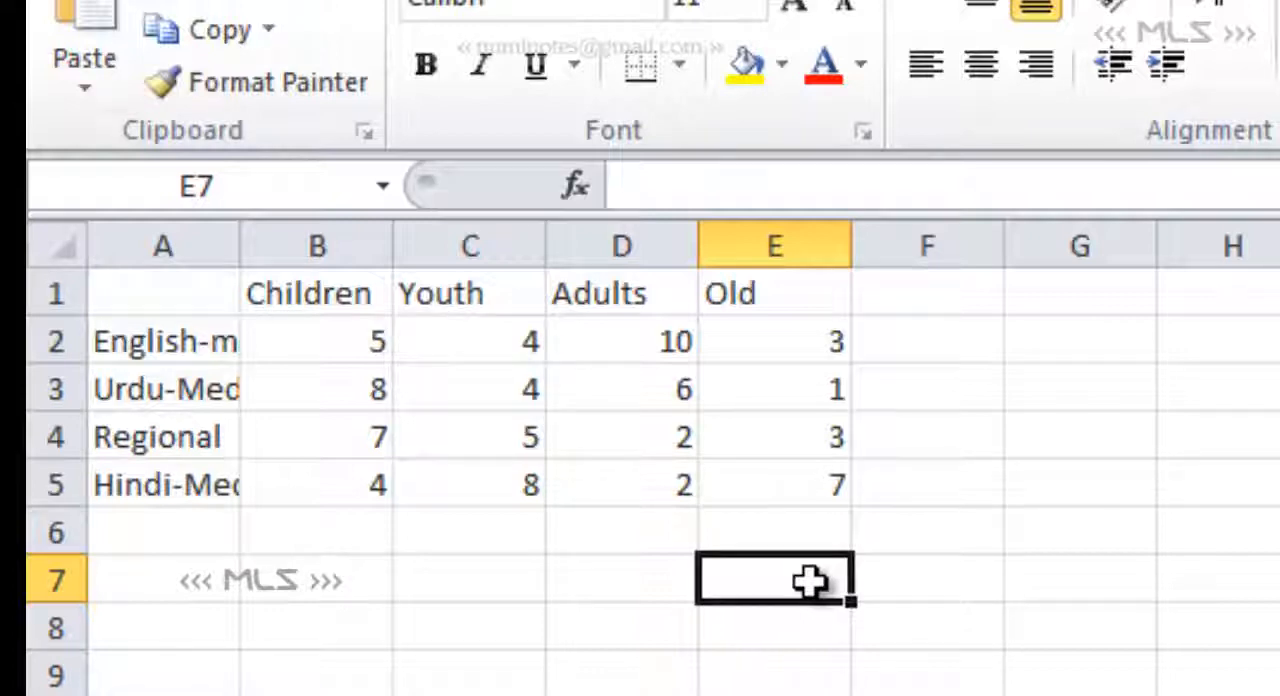
left_click(730, 489)
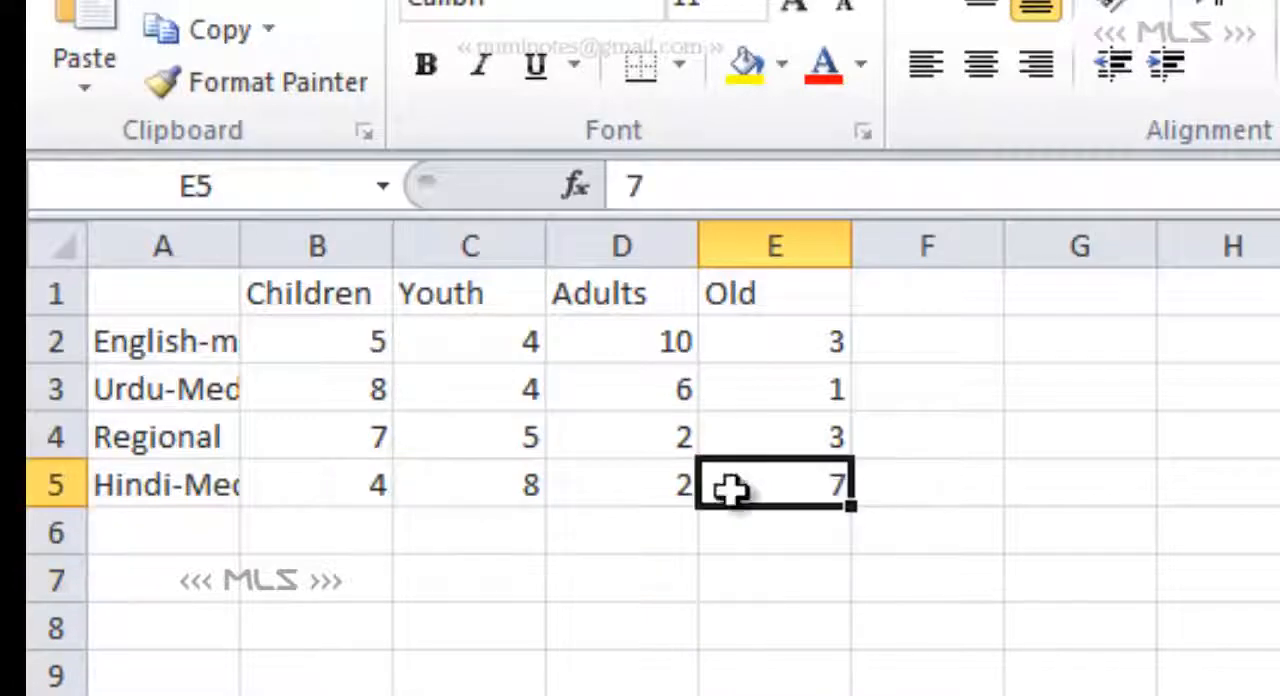
left_click_drag(730, 489, 70, 293)
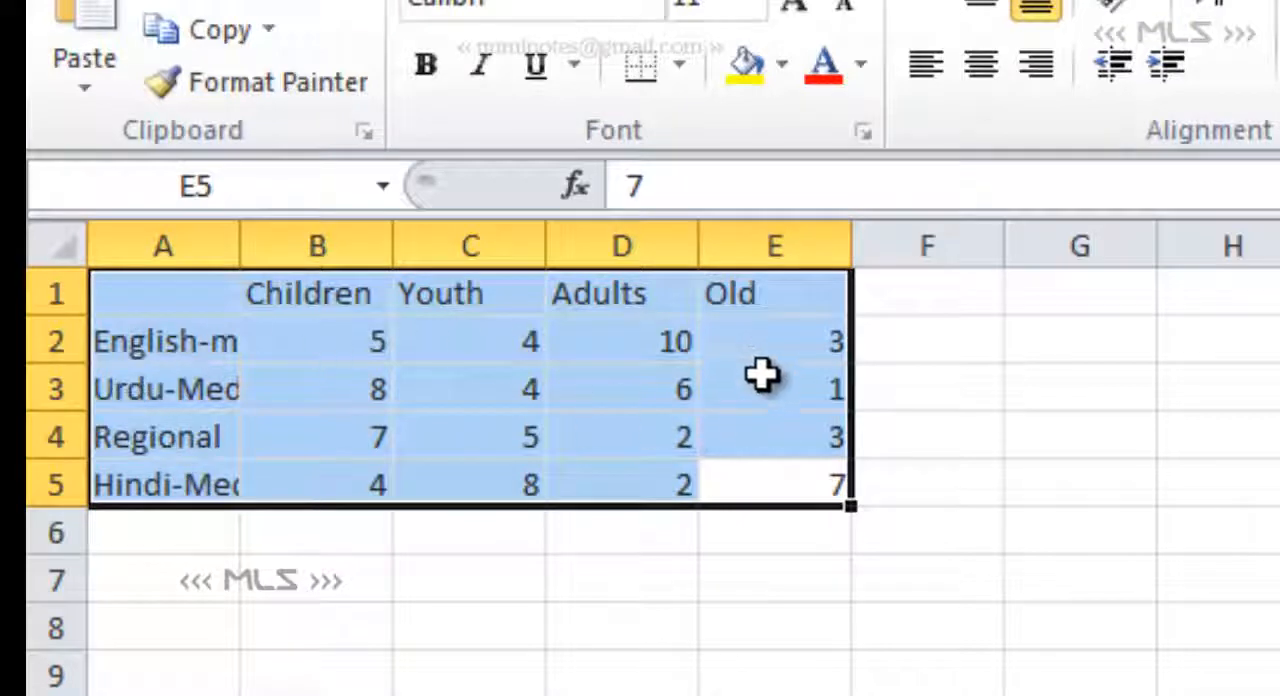
left_click(48, 291)
left_click(129, 245)
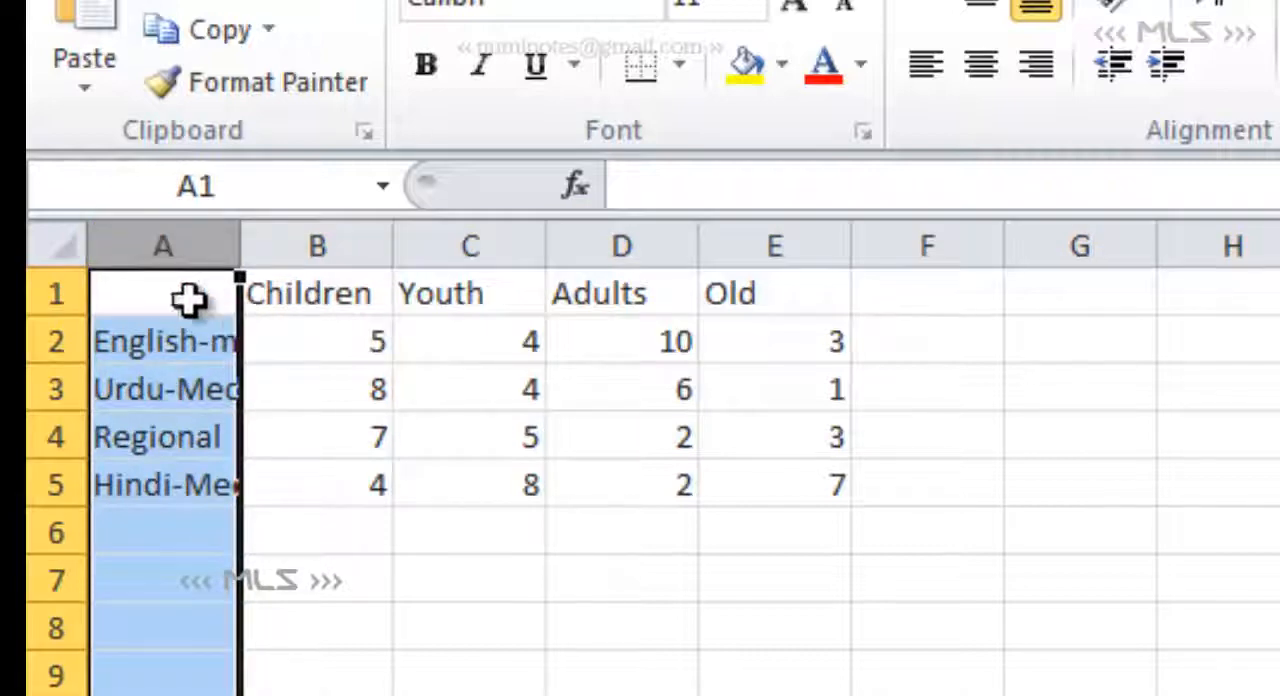
left_click(55, 292)
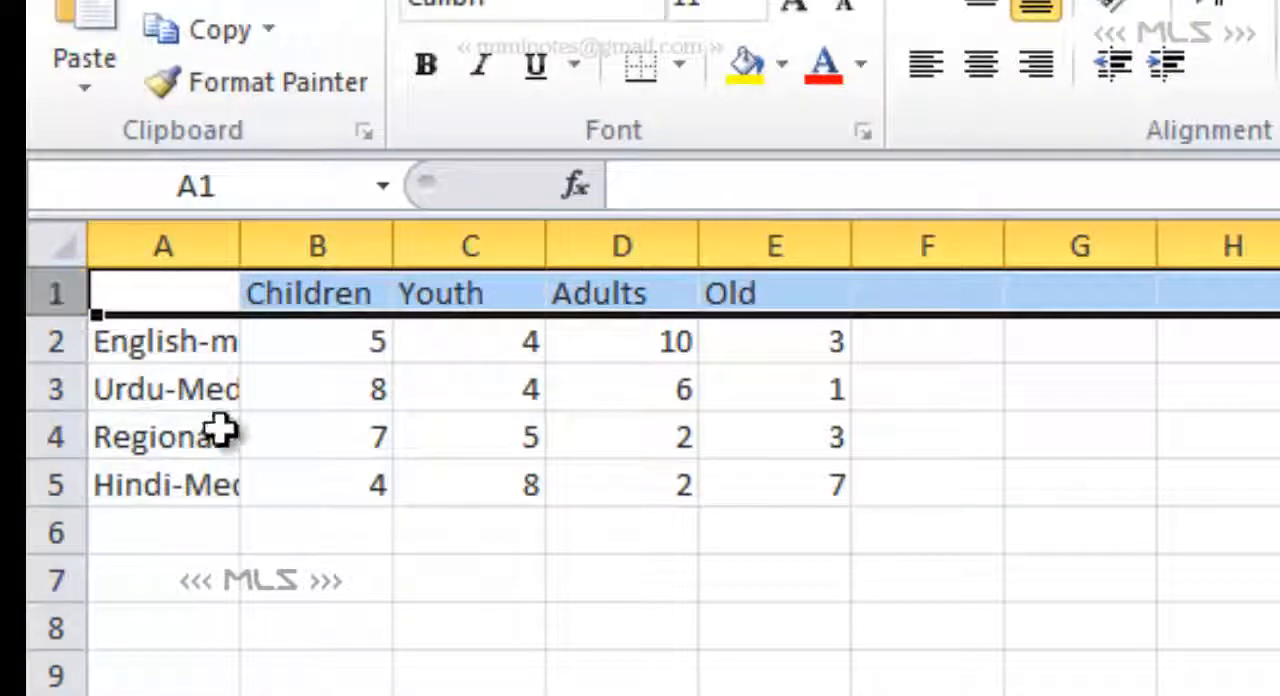
left_click(170, 210)
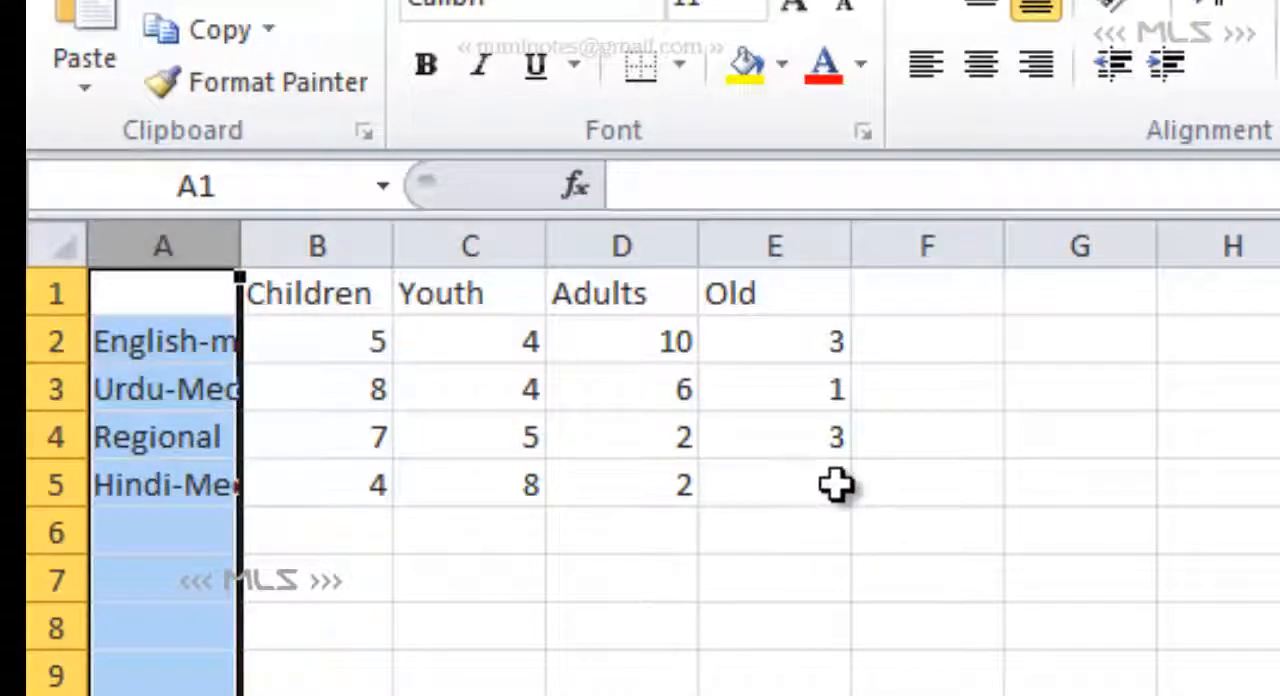
- Insert a 2-D clustered bar chart from the data range A1:E5
left_click_drag(837, 486, 97, 297)
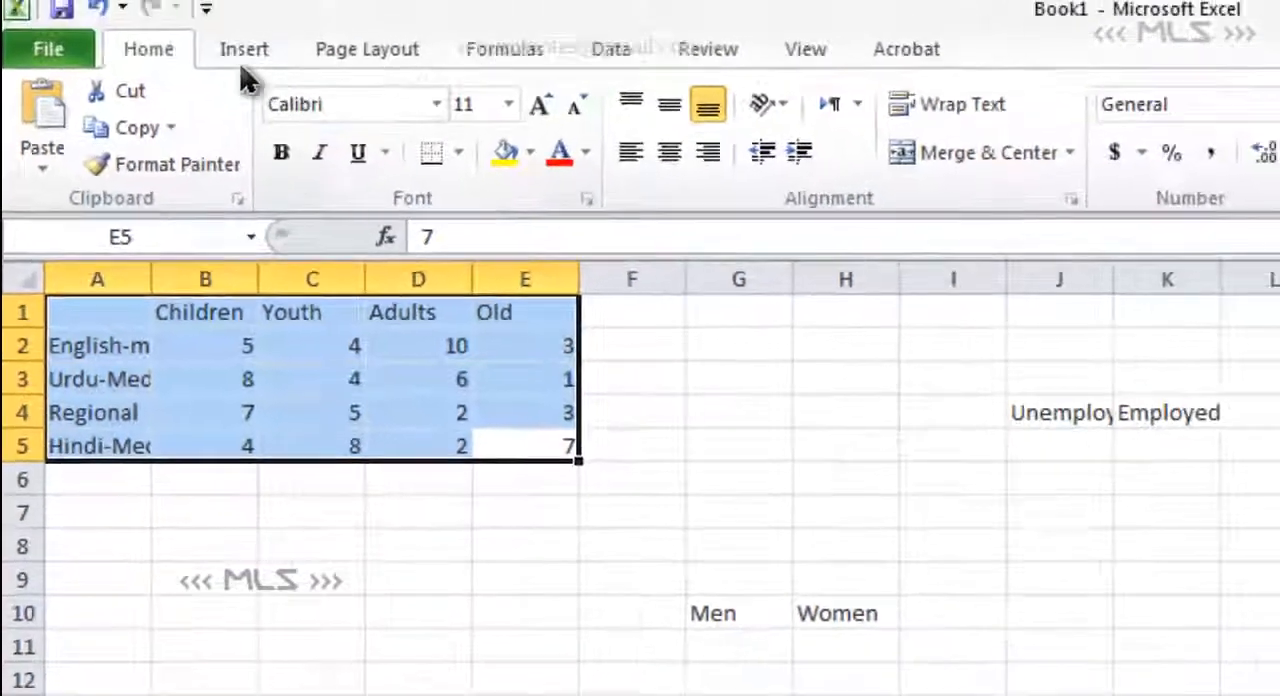
left_click(240, 60)
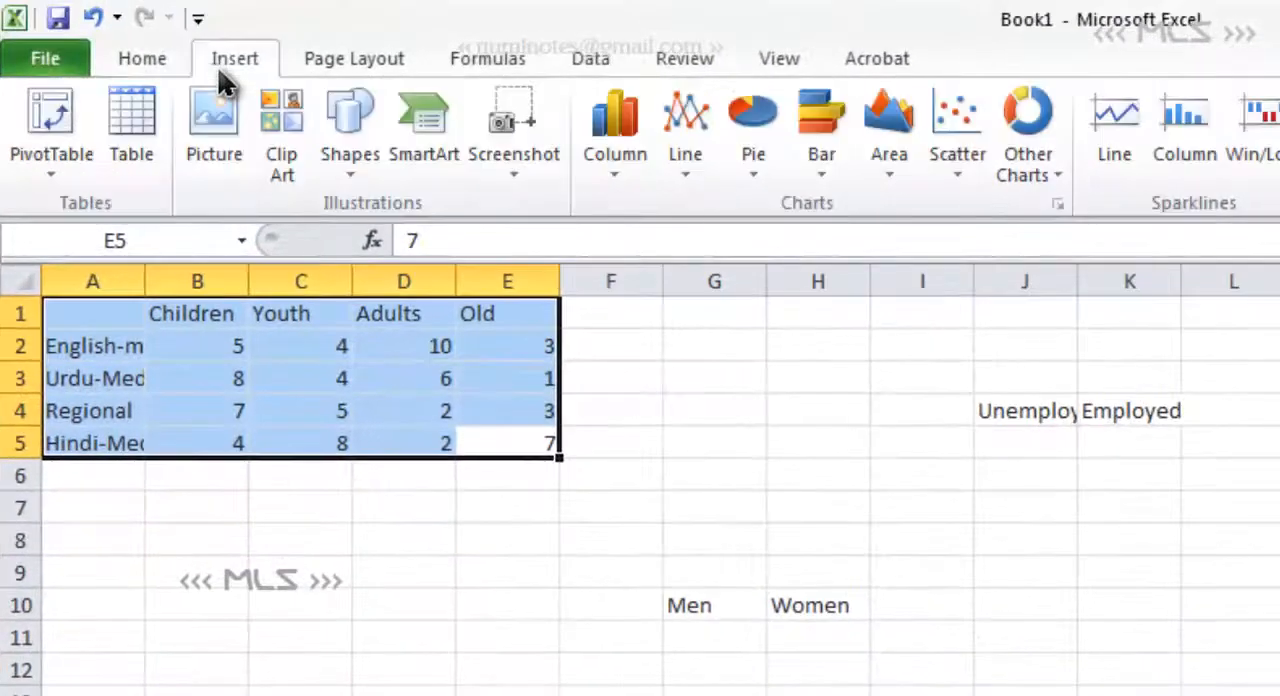
left_click(618, 178)
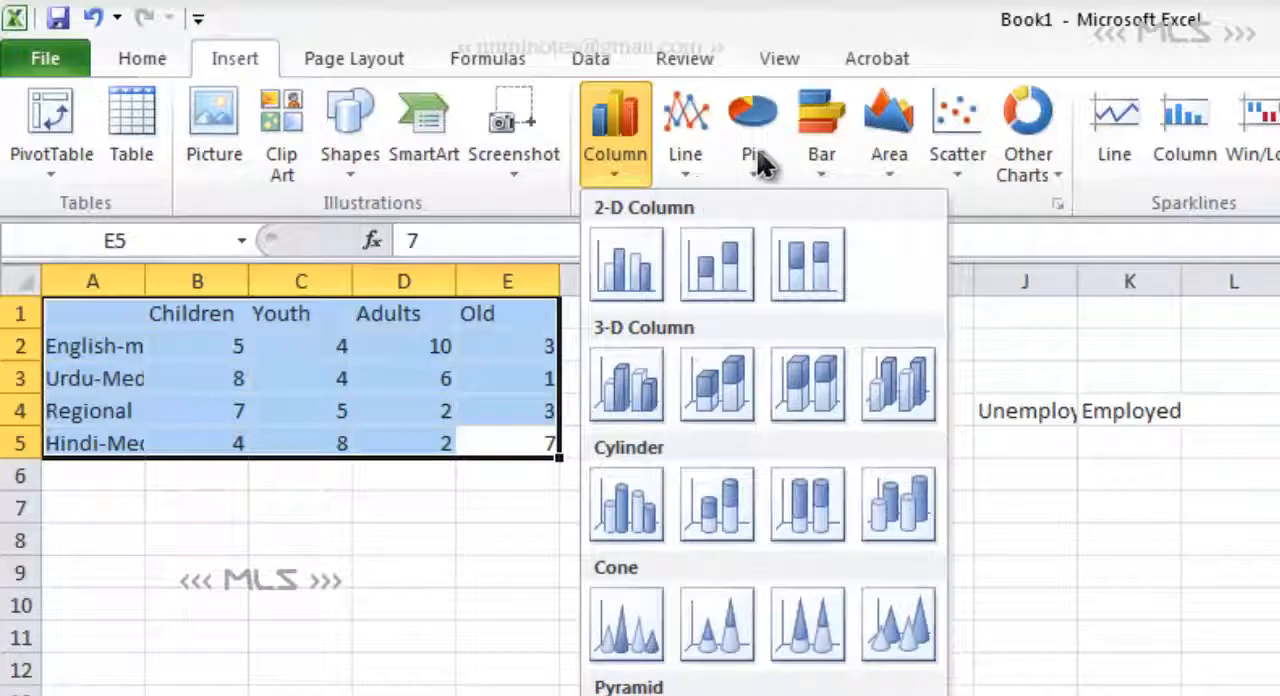
left_click(826, 172)
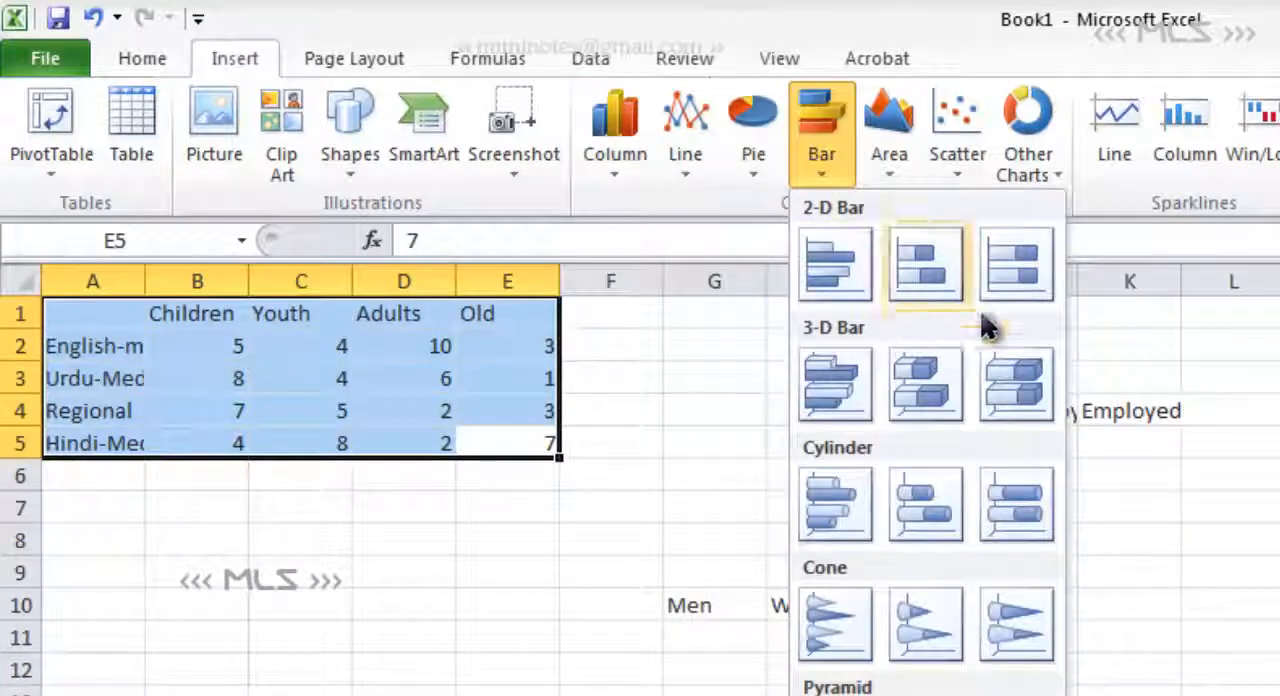
left_click(835, 265)
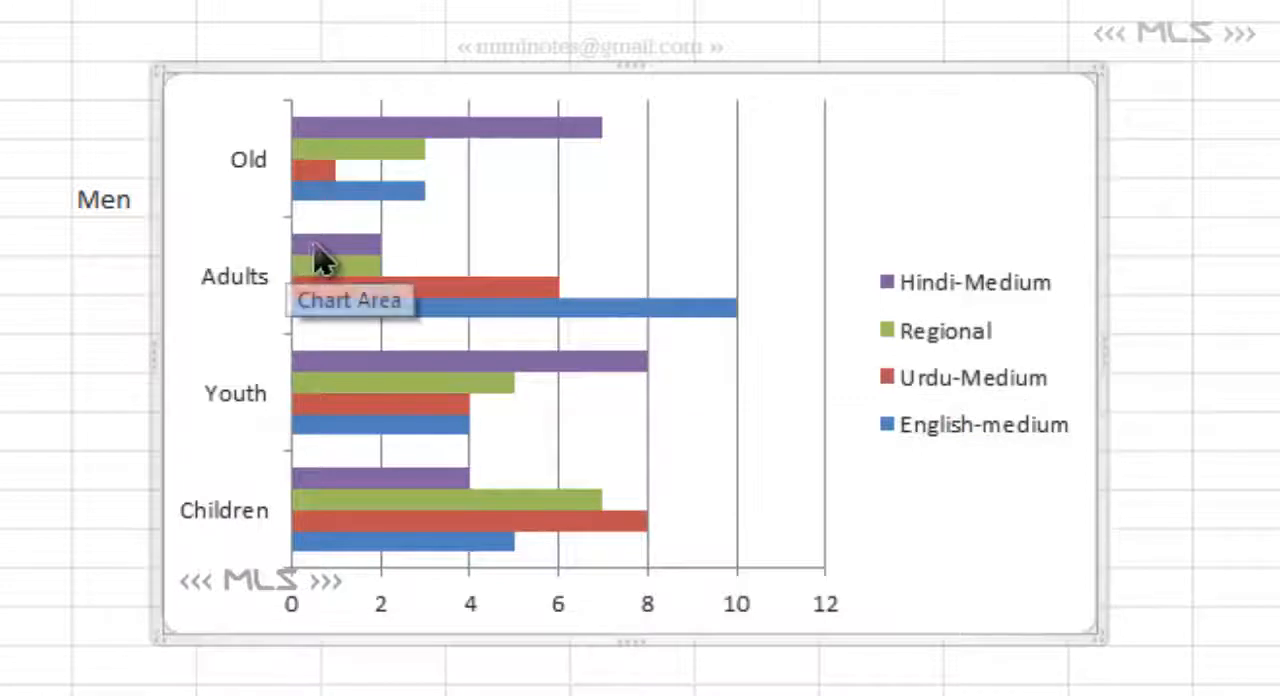
- Change the chart type from clustered bar to the first 2-D clustered column type
mouse_move(335, 252)
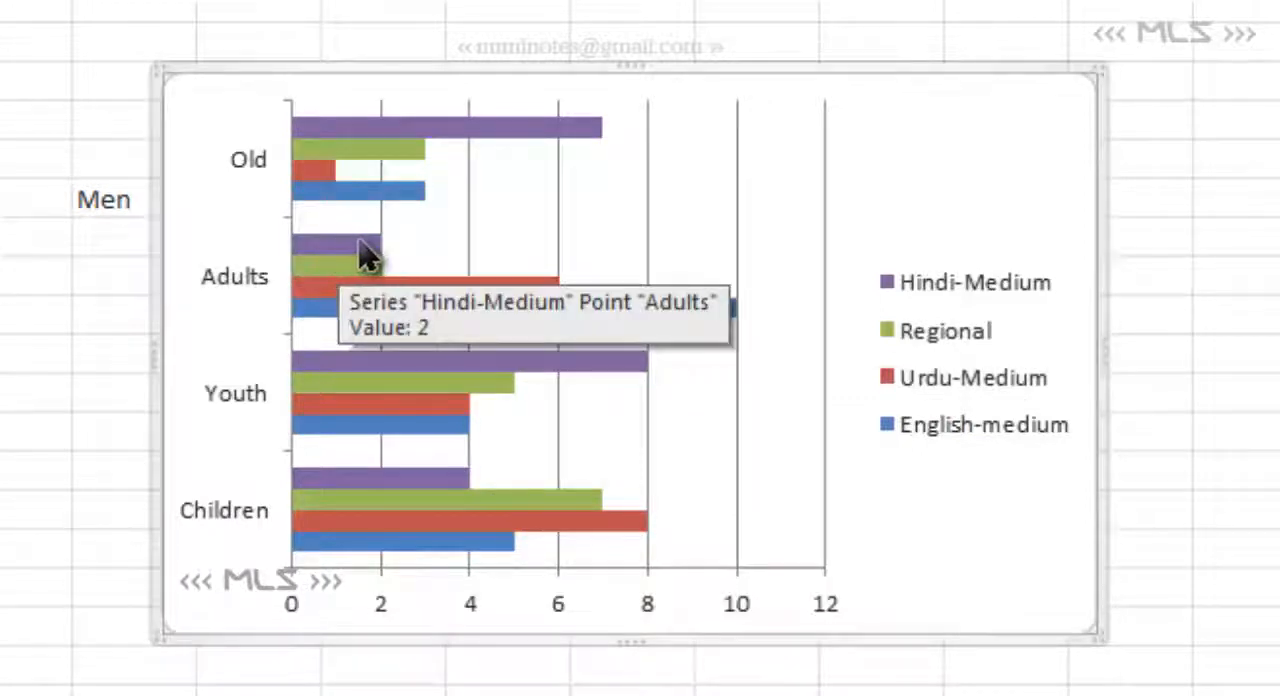
mouse_move(405, 140)
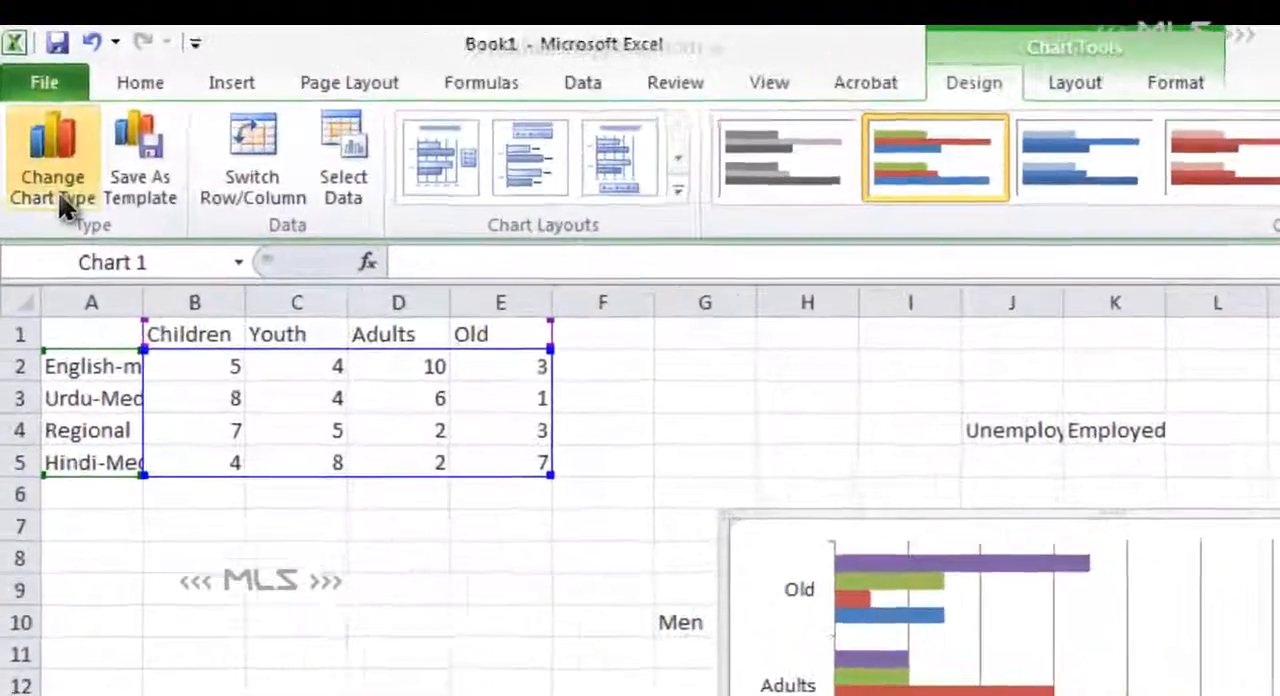
left_click(58, 191)
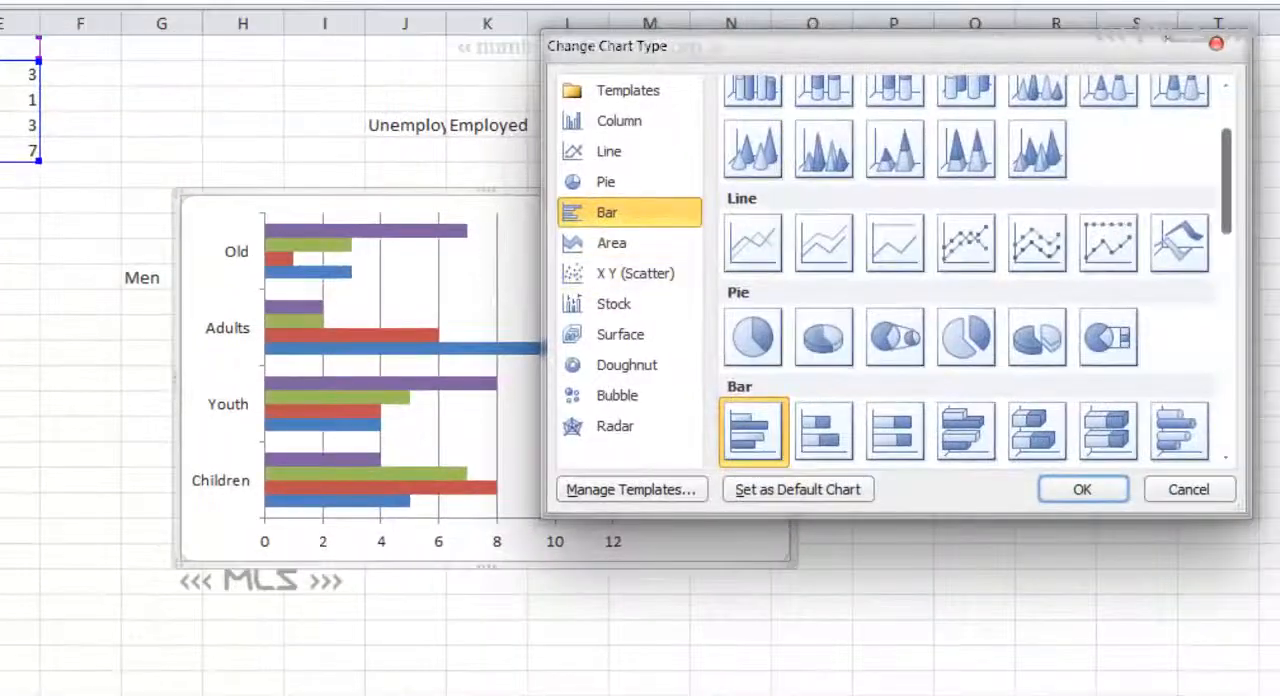
left_click_drag(1224, 222, 1232, 185)
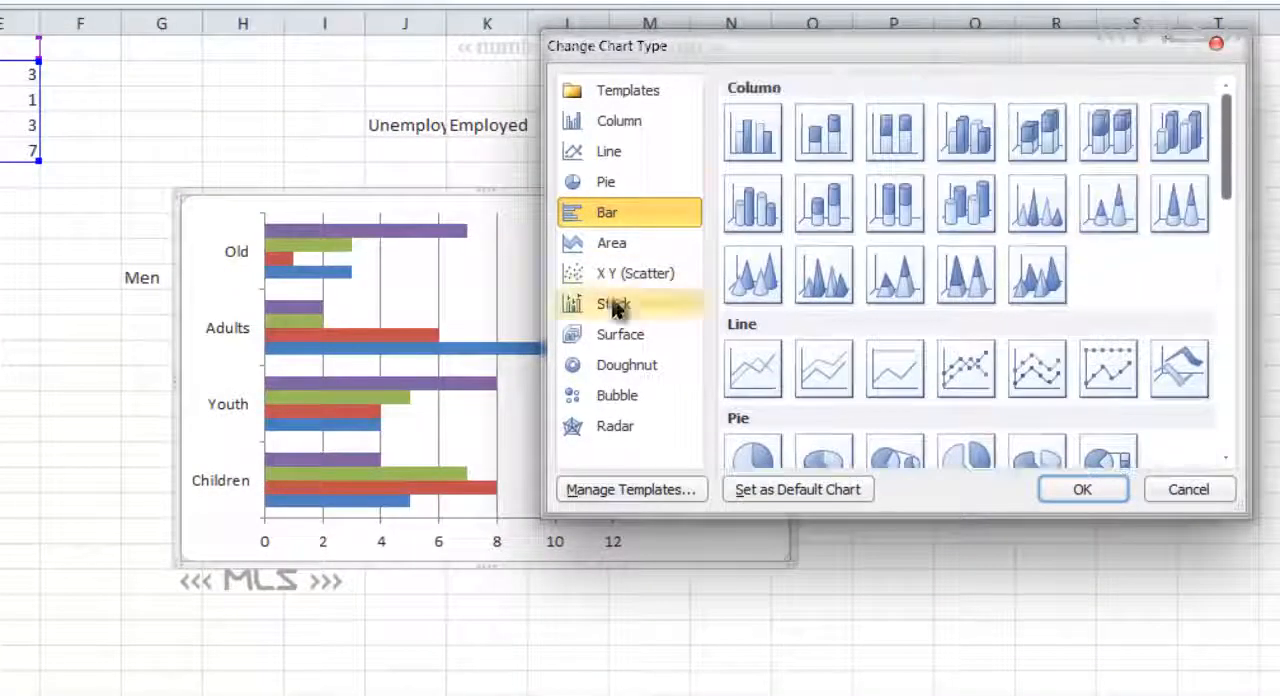
left_click(752, 133)
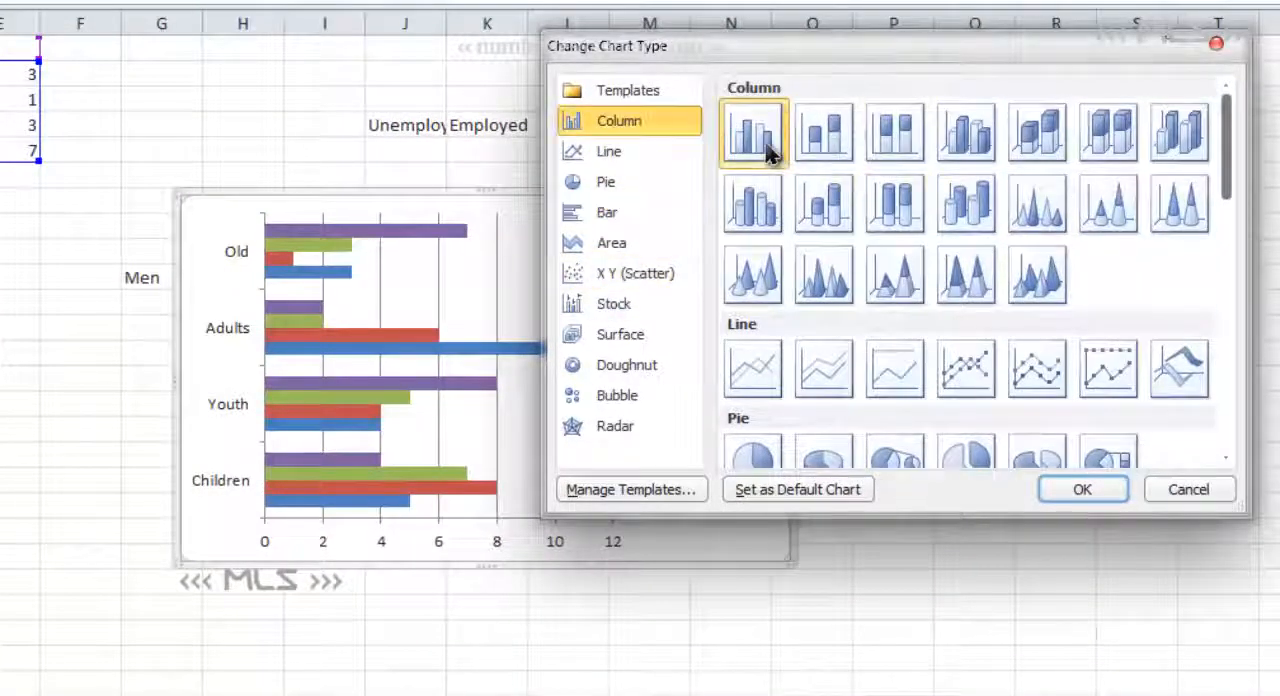
left_click(1083, 487)
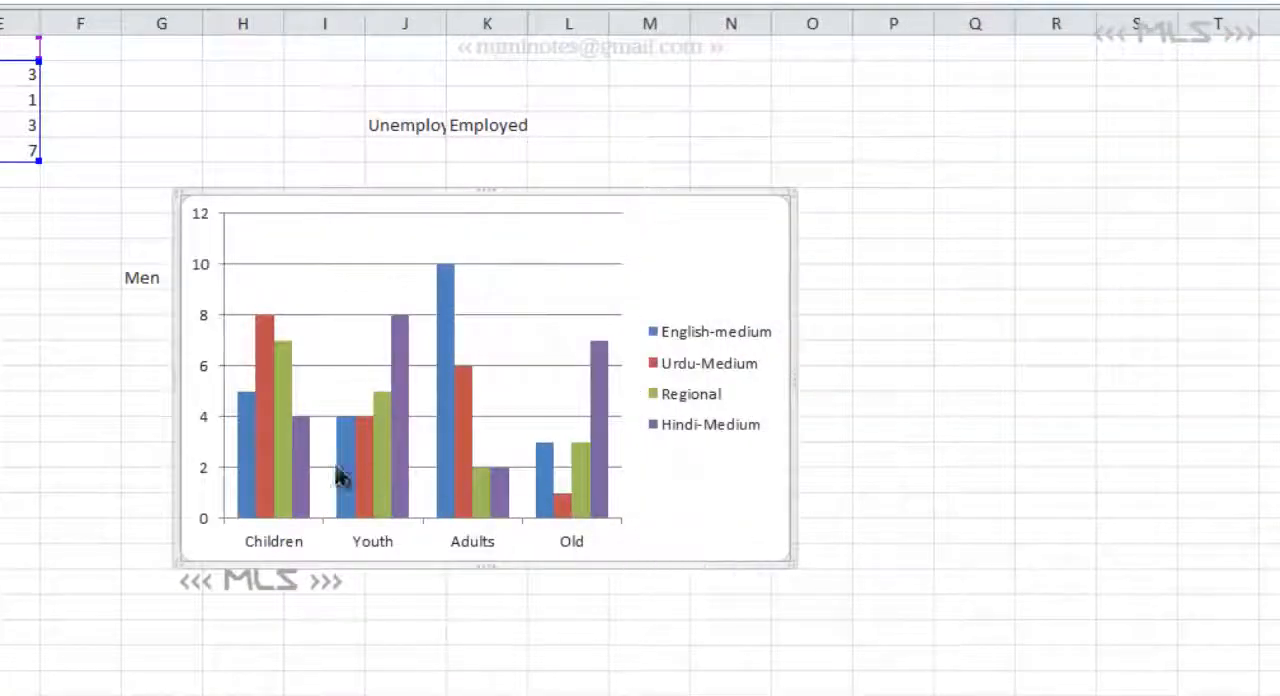
- Apply the grayscale bevelled chart style from the fourth row of chart styles to the column chart
mouse_move(281, 470)
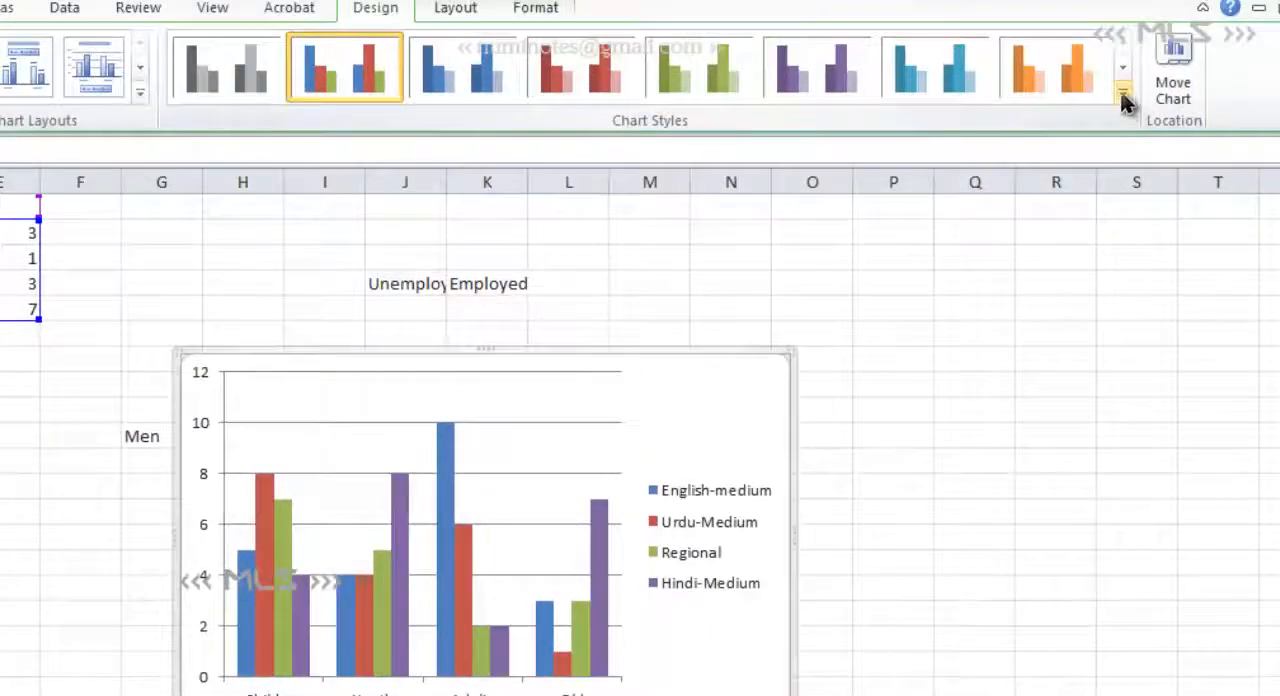
left_click(1124, 100)
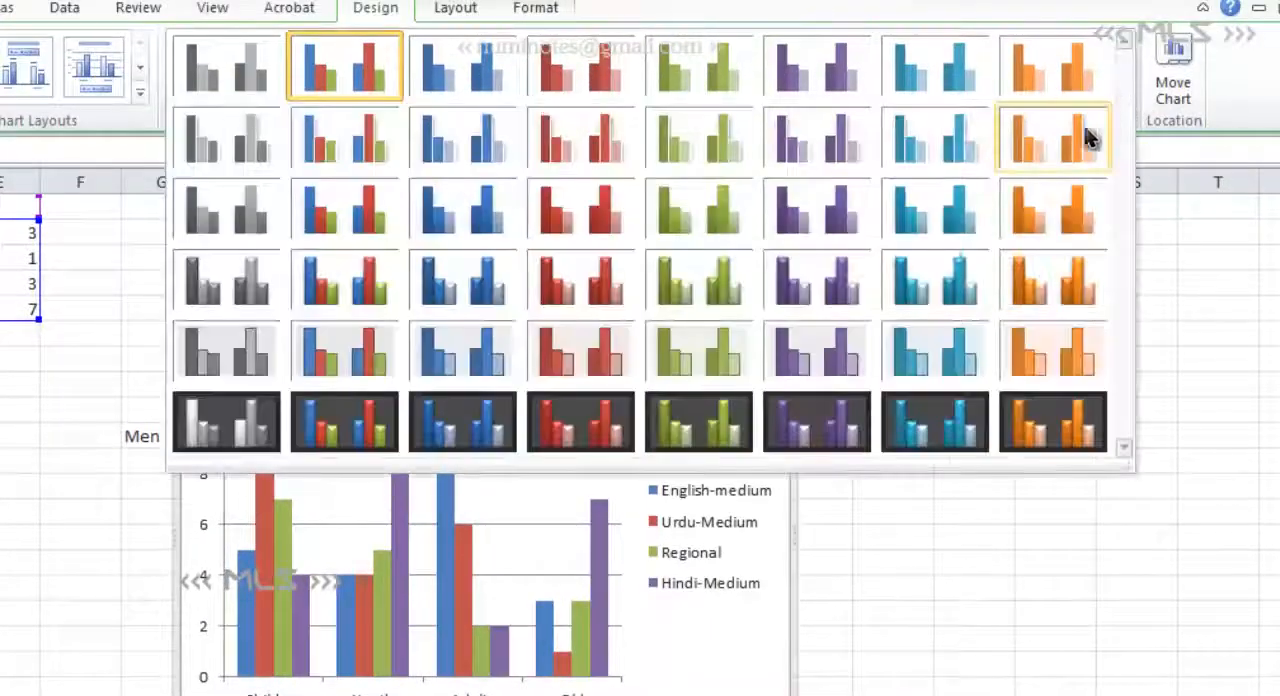
left_click(245, 310)
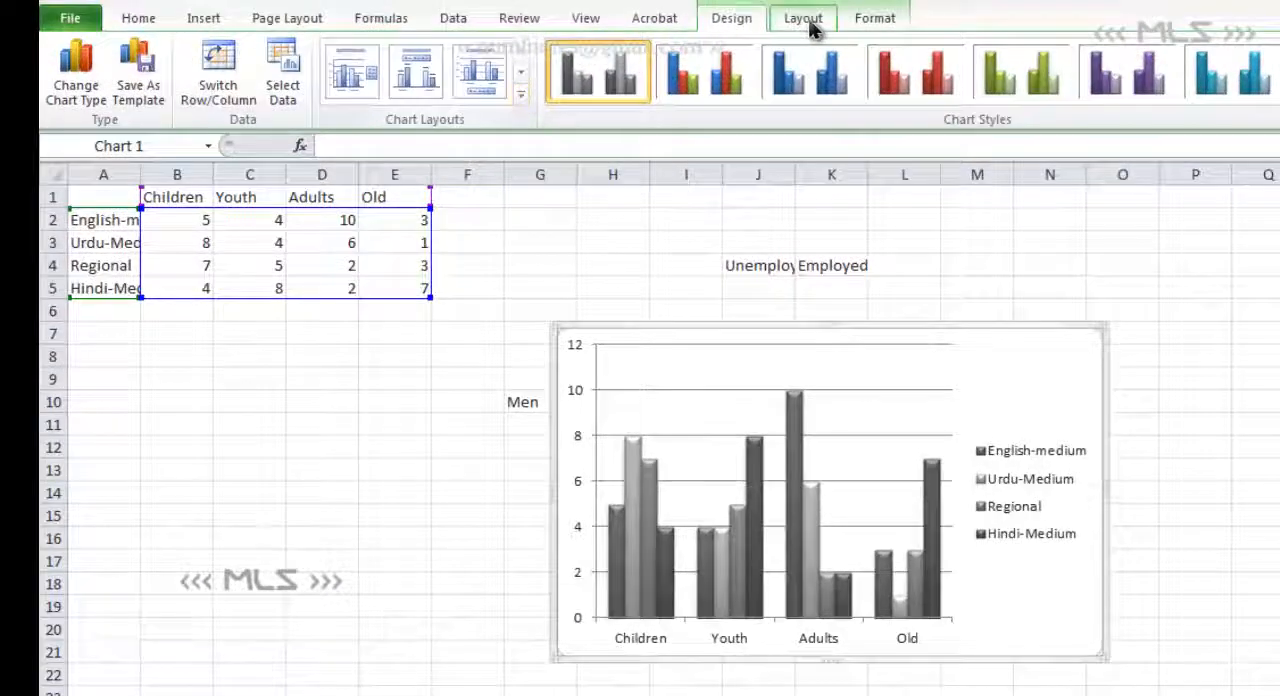
- Switch to the Word document and look through the available commands for the picture beside section 2, "The Case of English"
left_click(805, 22)
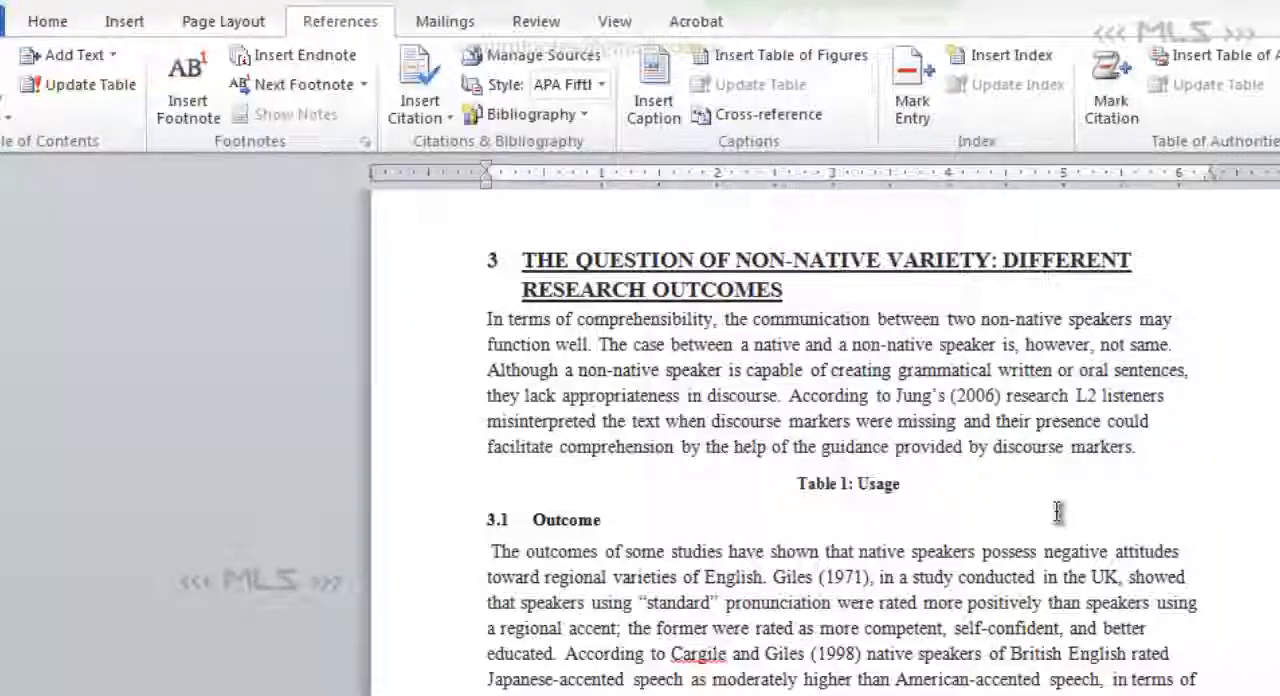
scroll(1066, 485, "up", 10)
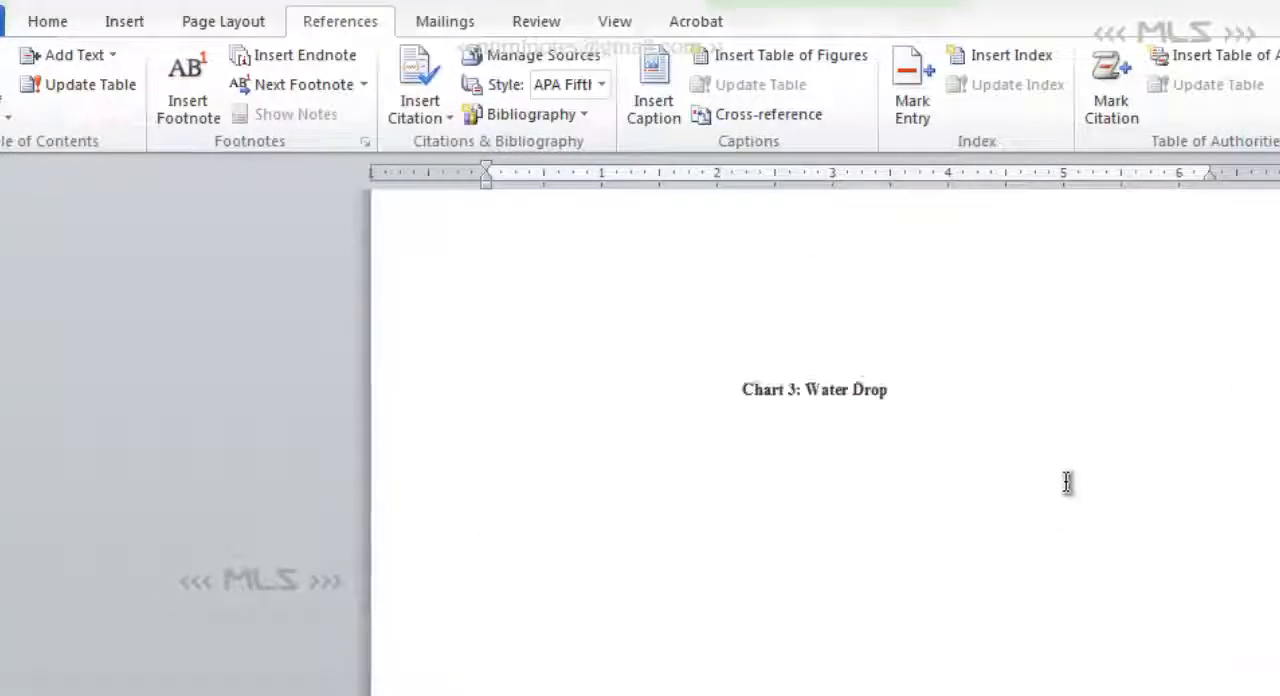
right_click(584, 386)
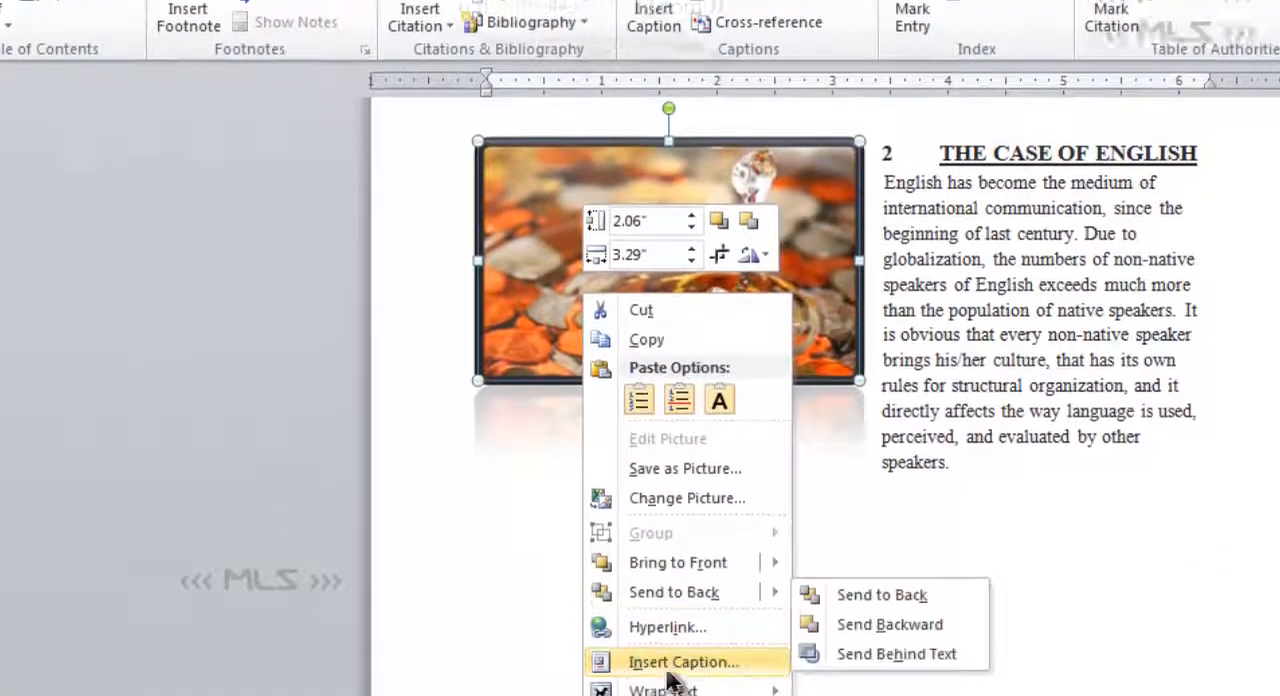
mouse_move(672, 690)
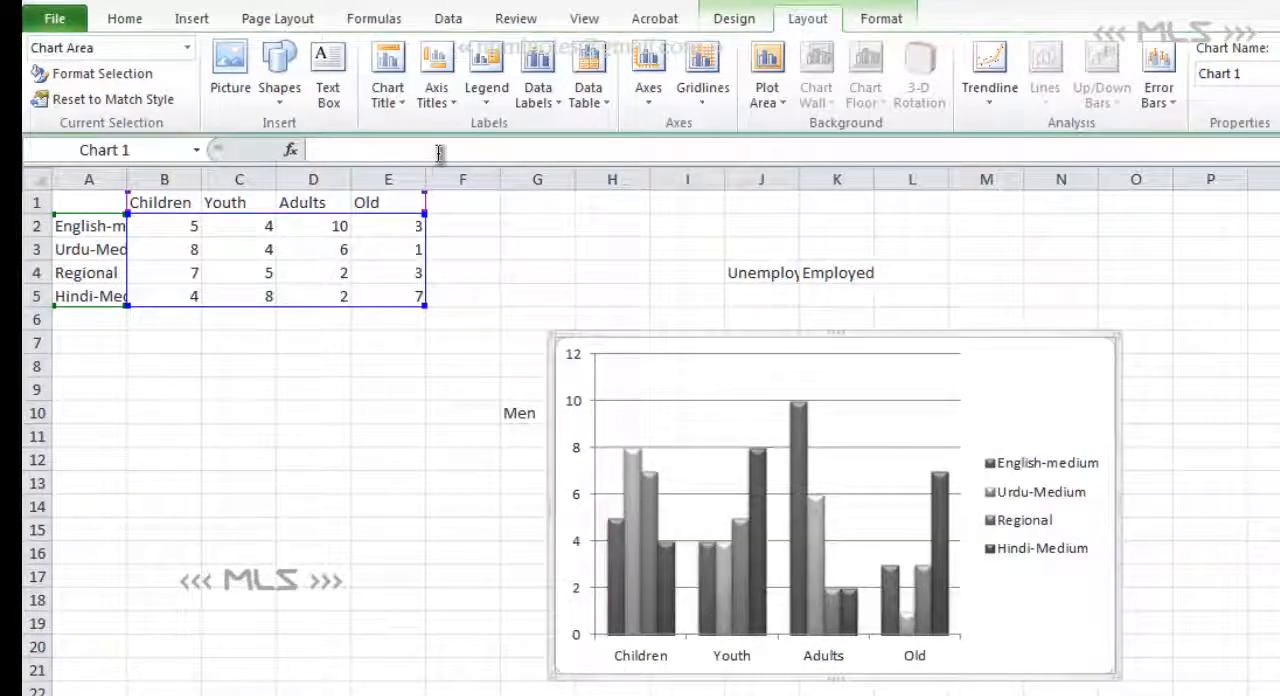
- Return to the Excel chart and add a horizontal axis title below the axis reading "Age Groups"
left_click(452, 110)
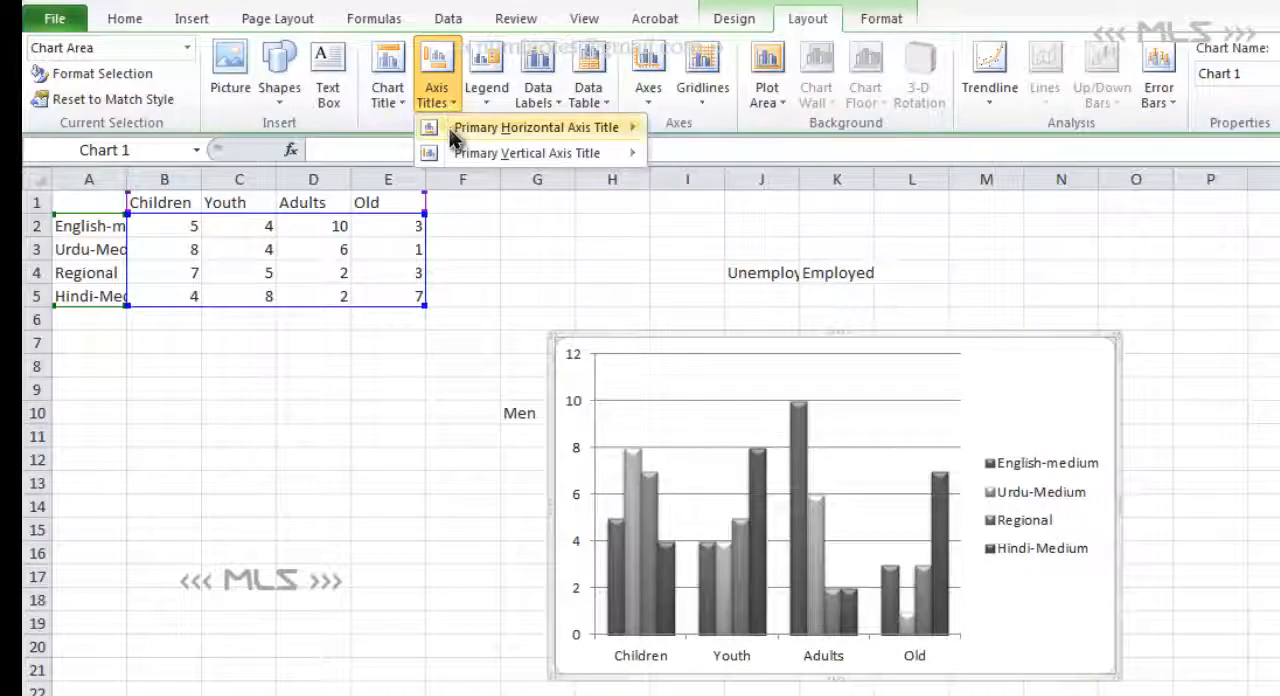
mouse_move(452, 138)
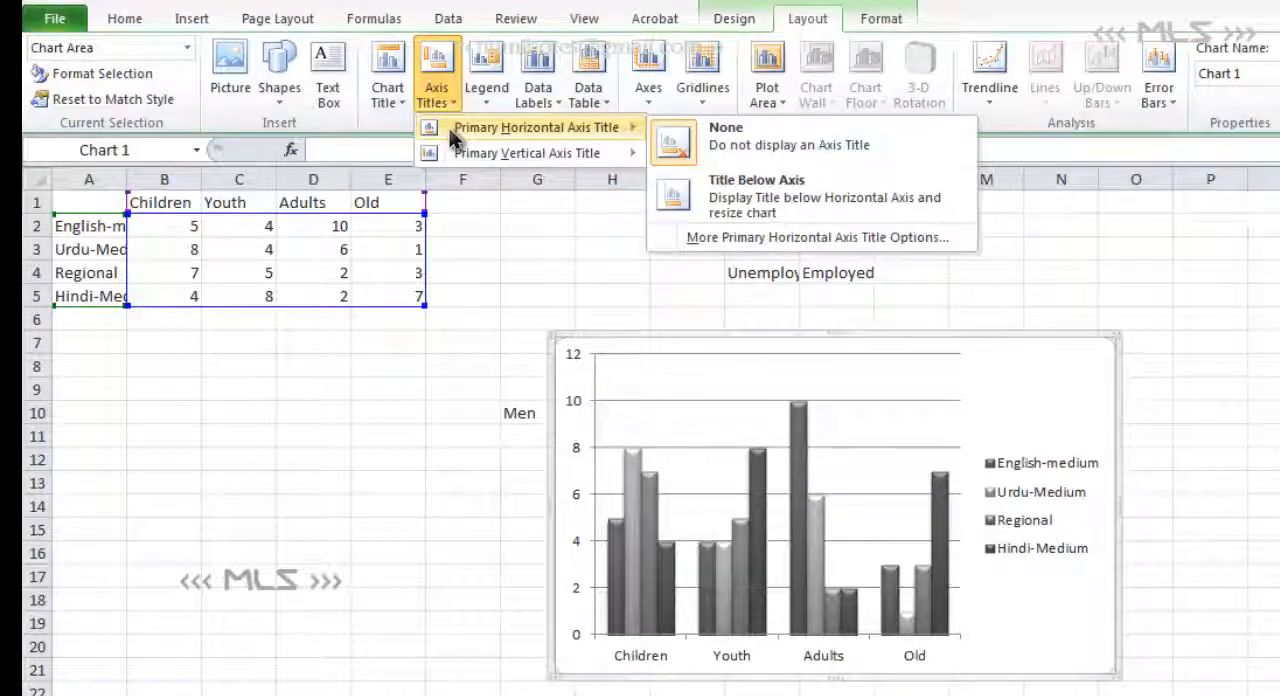
left_click(700, 190)
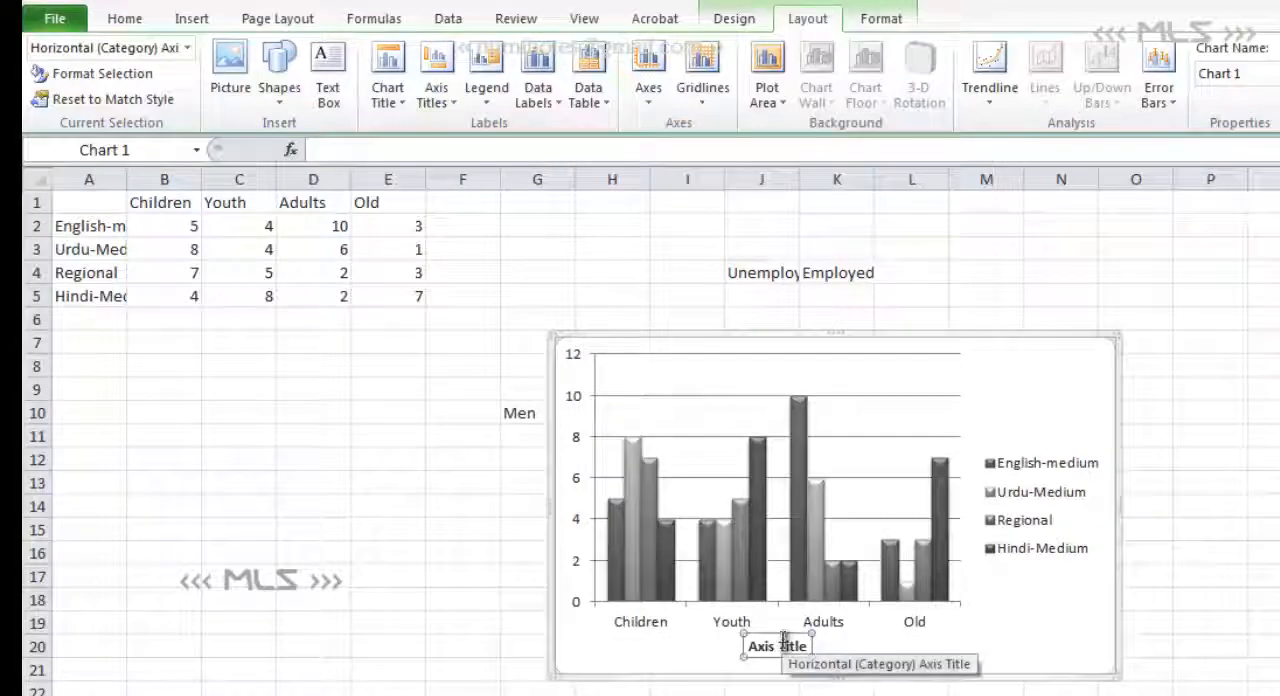
triple_click(786, 646)
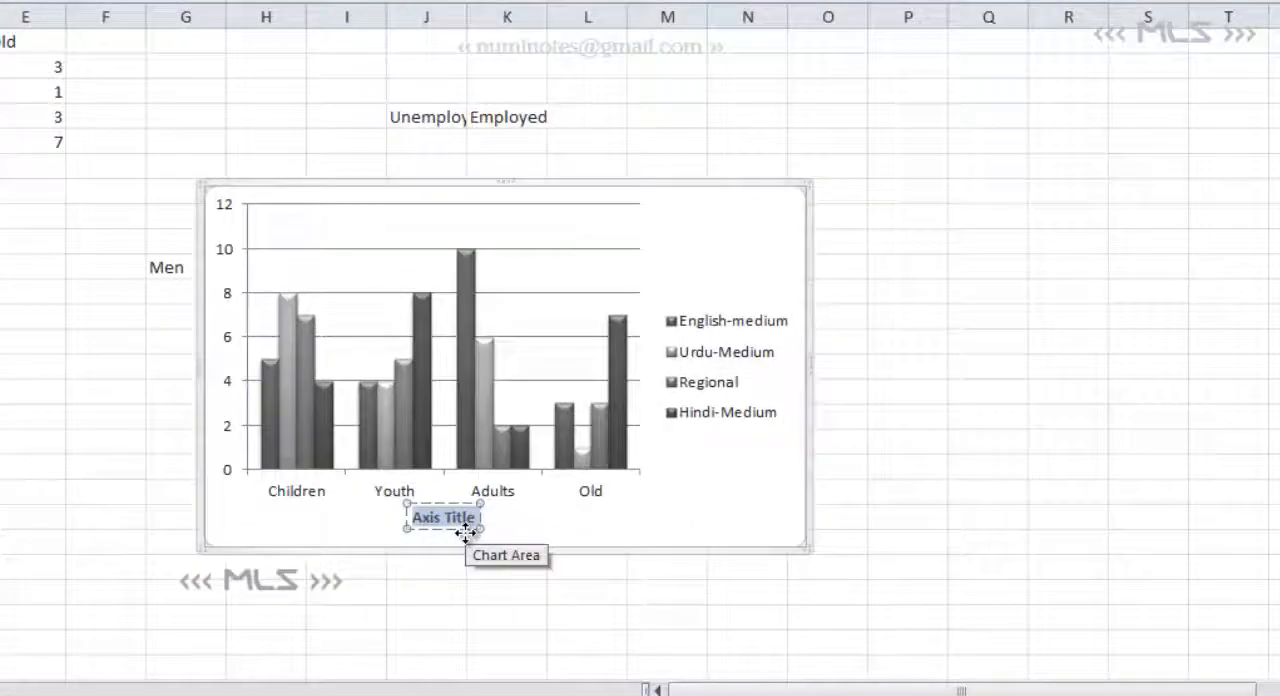
type("Age")
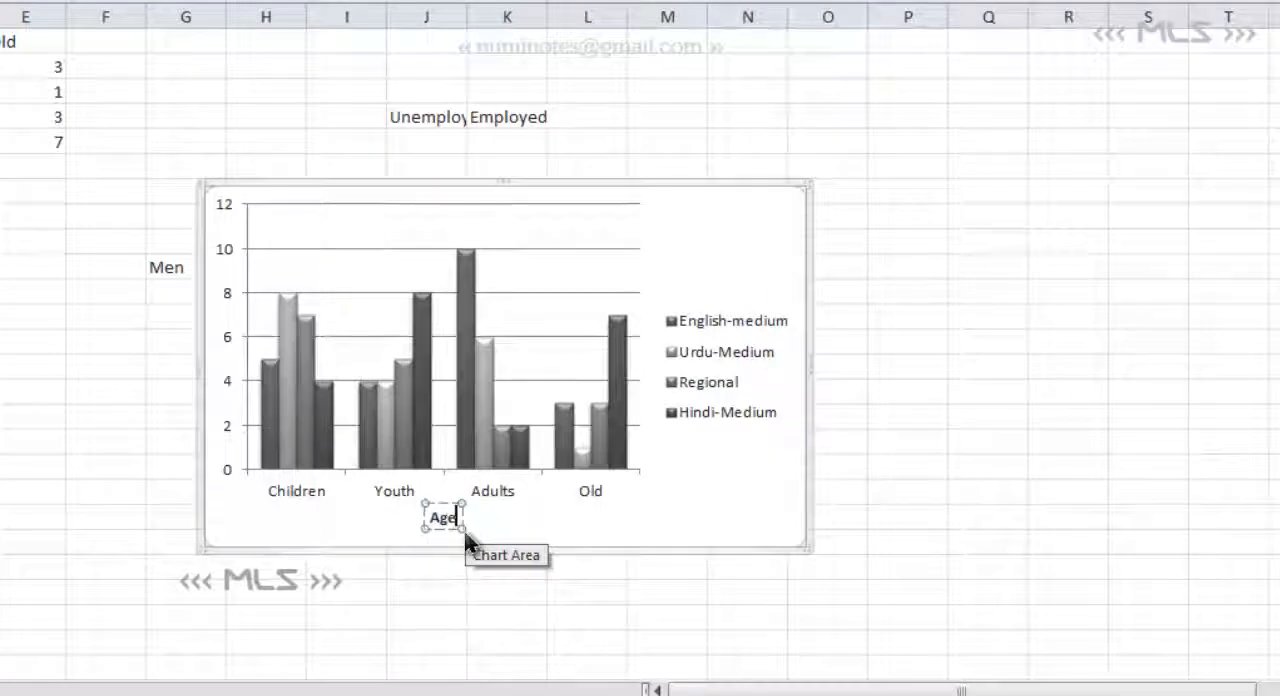
type(" Groups")
left_click(597, 530)
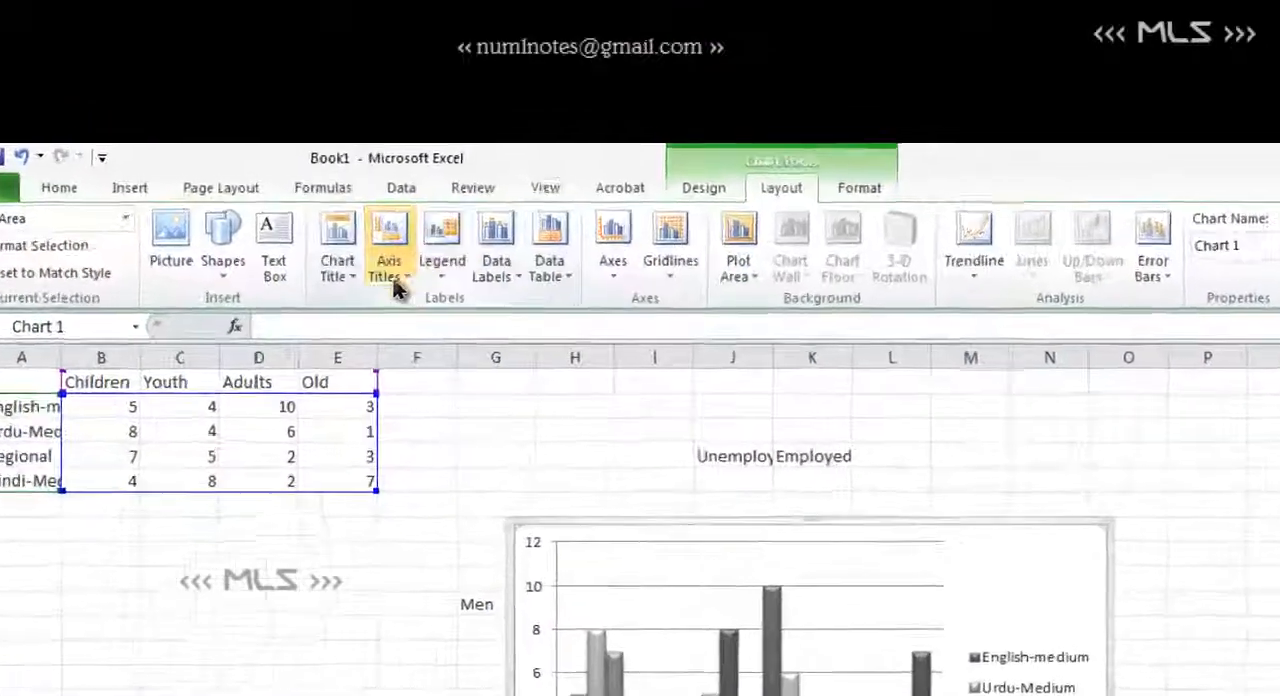
- Add a rotated vertical axis title to the chart reading "Usage of English"
left_click(405, 194)
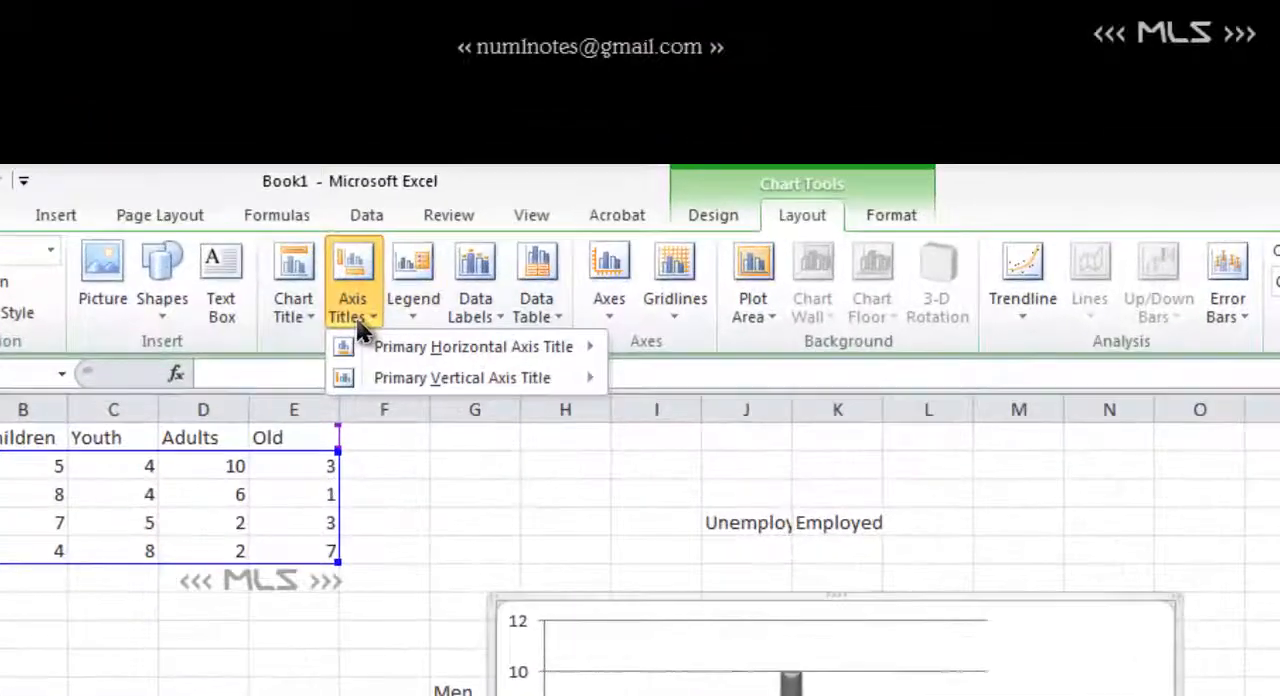
mouse_move(380, 377)
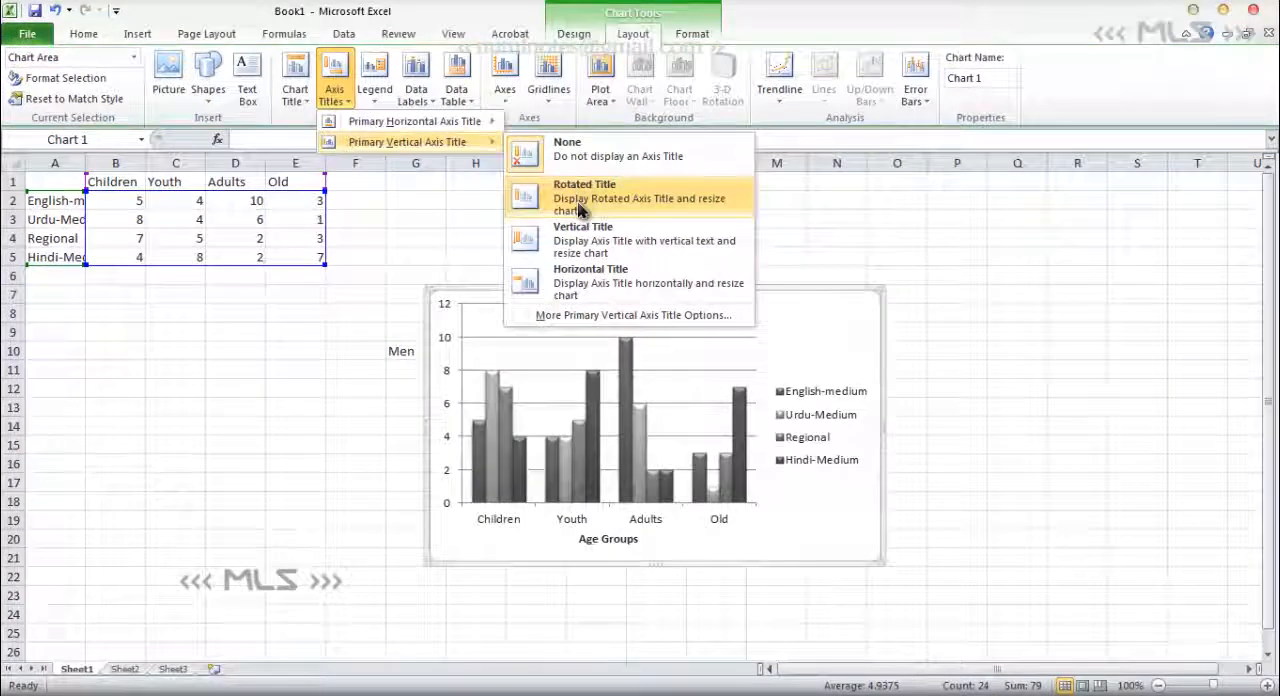
left_click(580, 208)
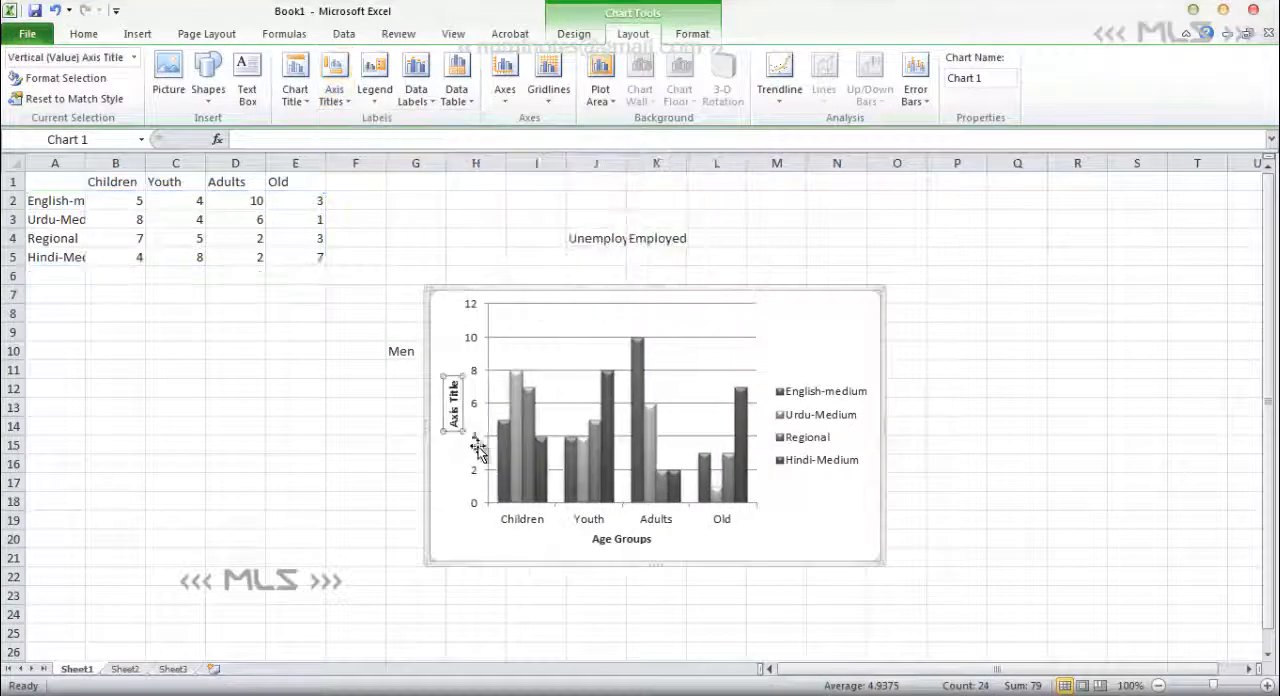
triple_click(456, 423)
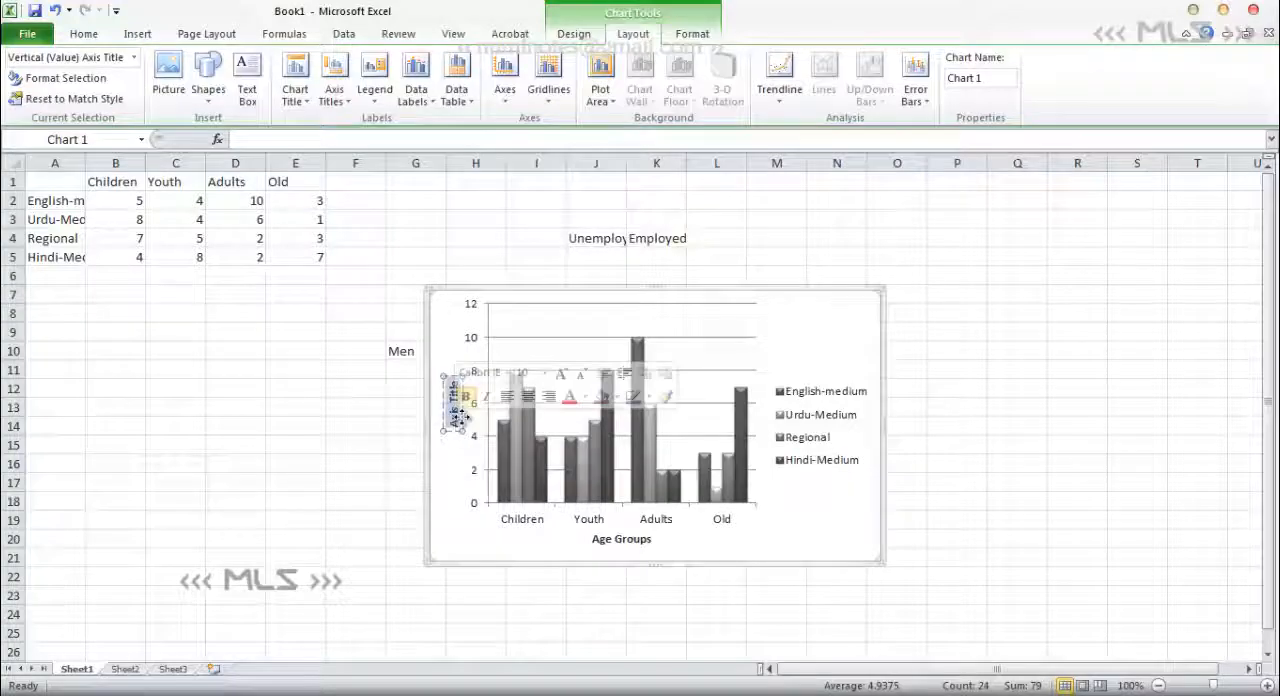
key("Delete")
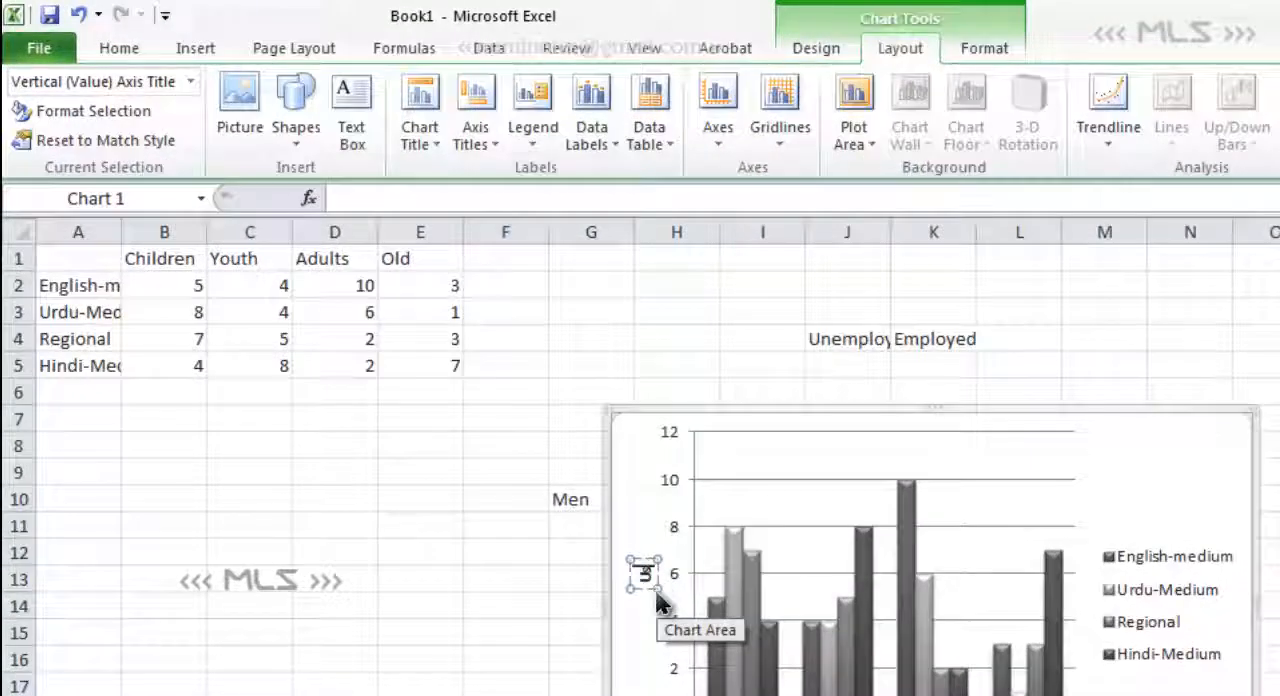
type("Usage o")
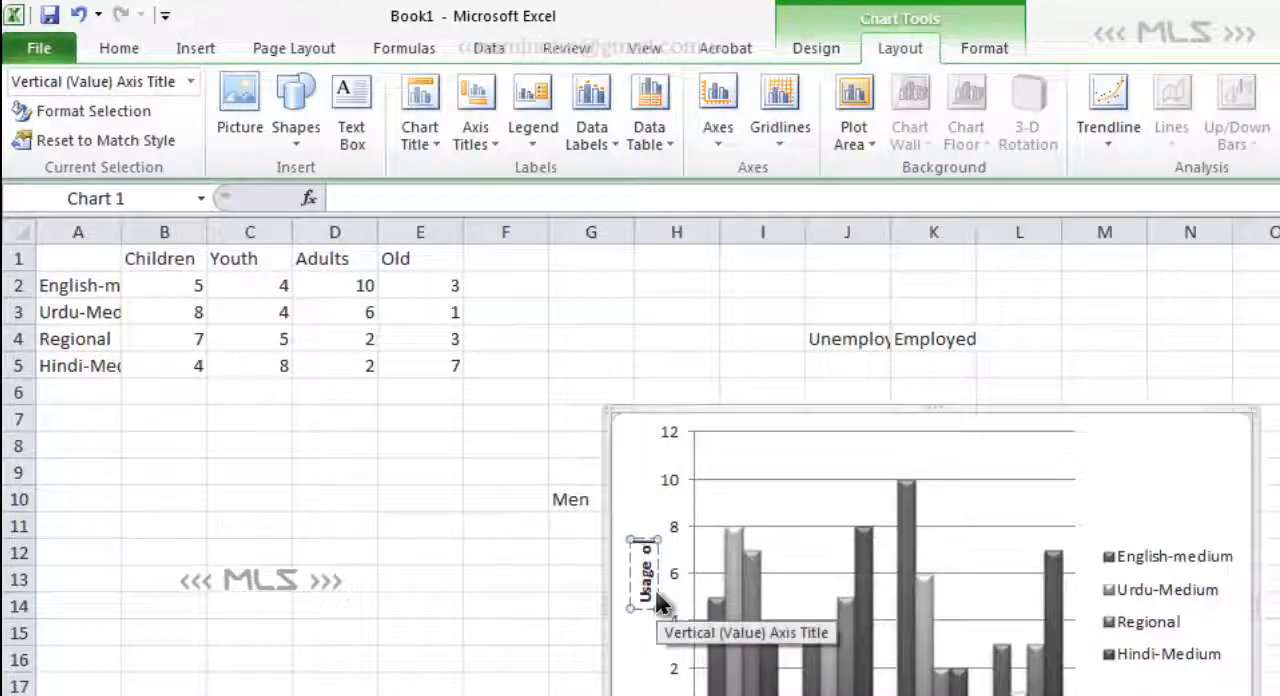
type("f English")
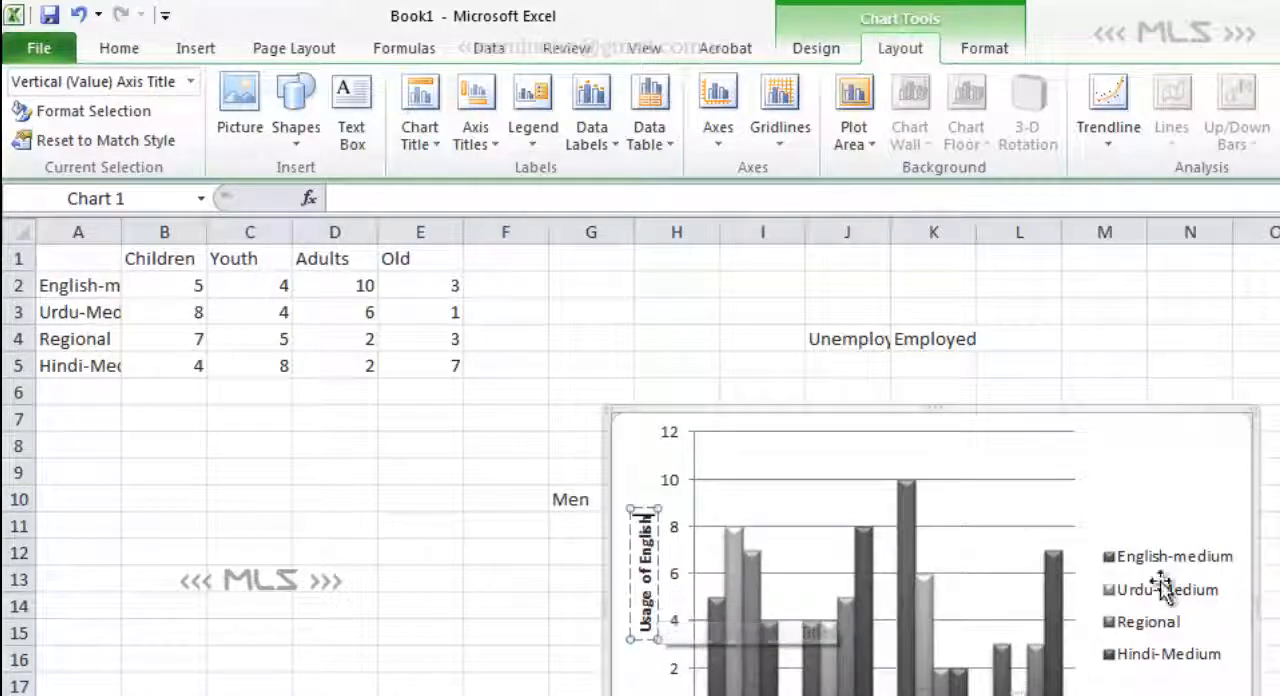
- Try the chart legend at the top, and settle on showing it at the bottom of the chart
left_click(1140, 595)
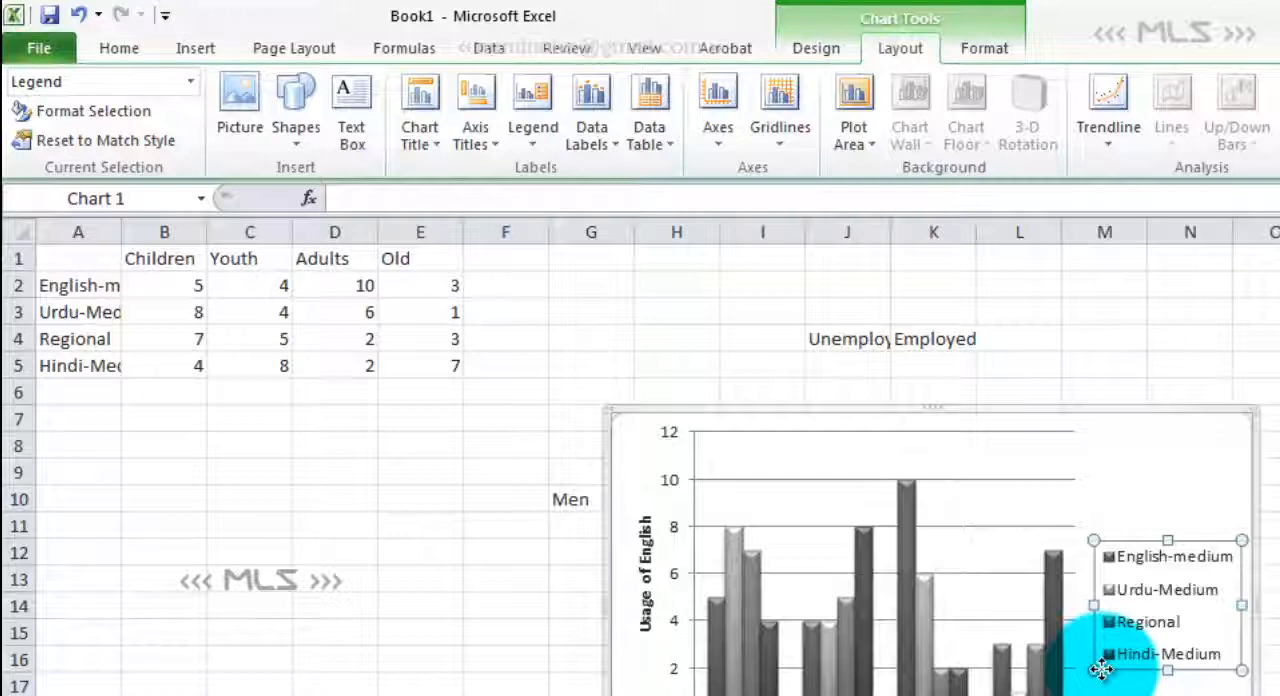
left_click(548, 148)
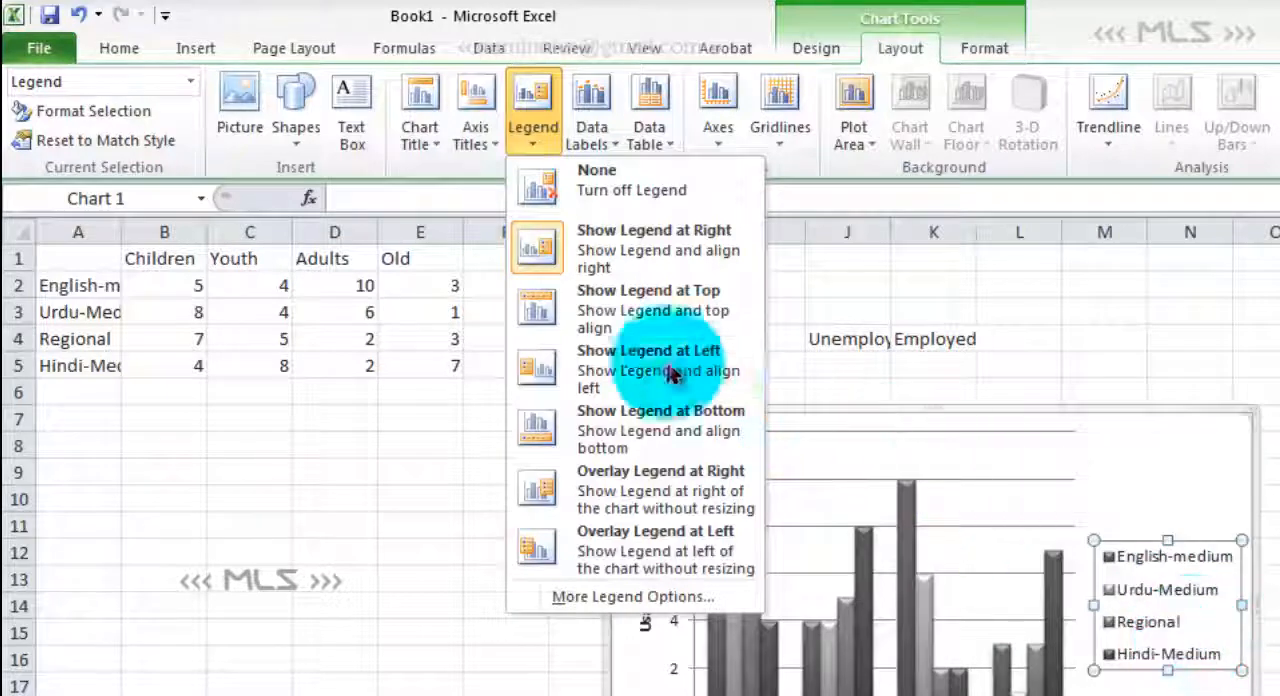
left_click(610, 310)
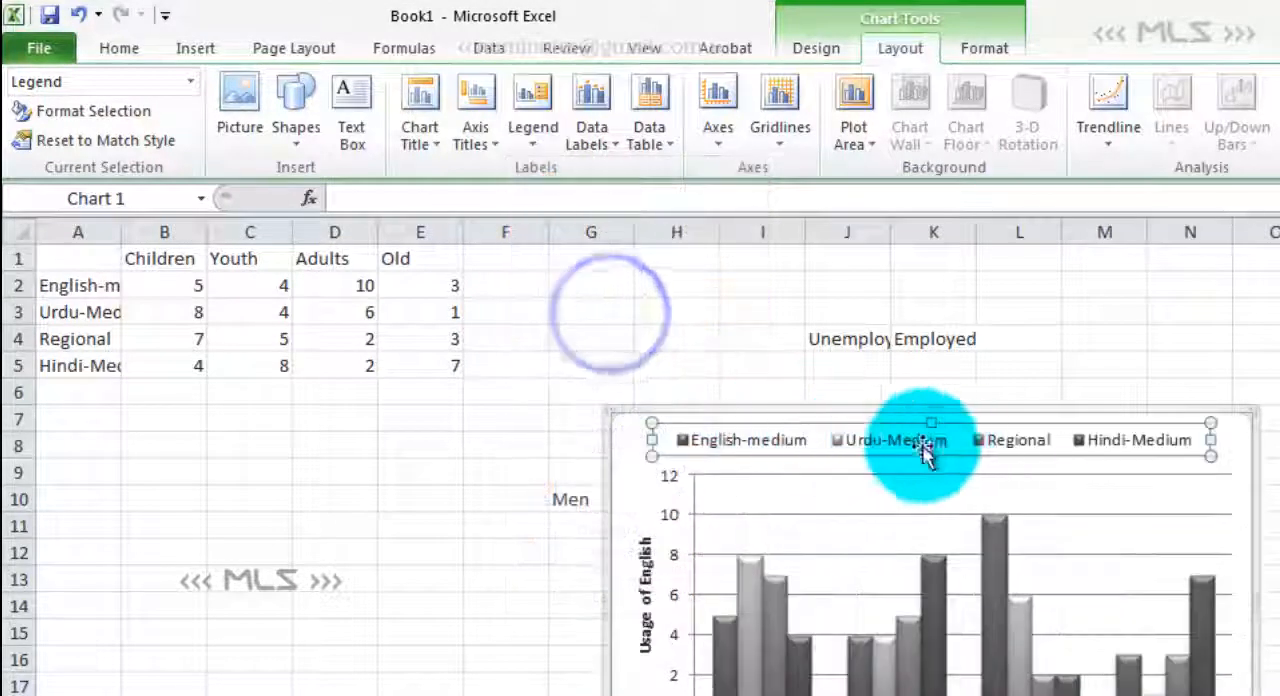
left_click(532, 110)
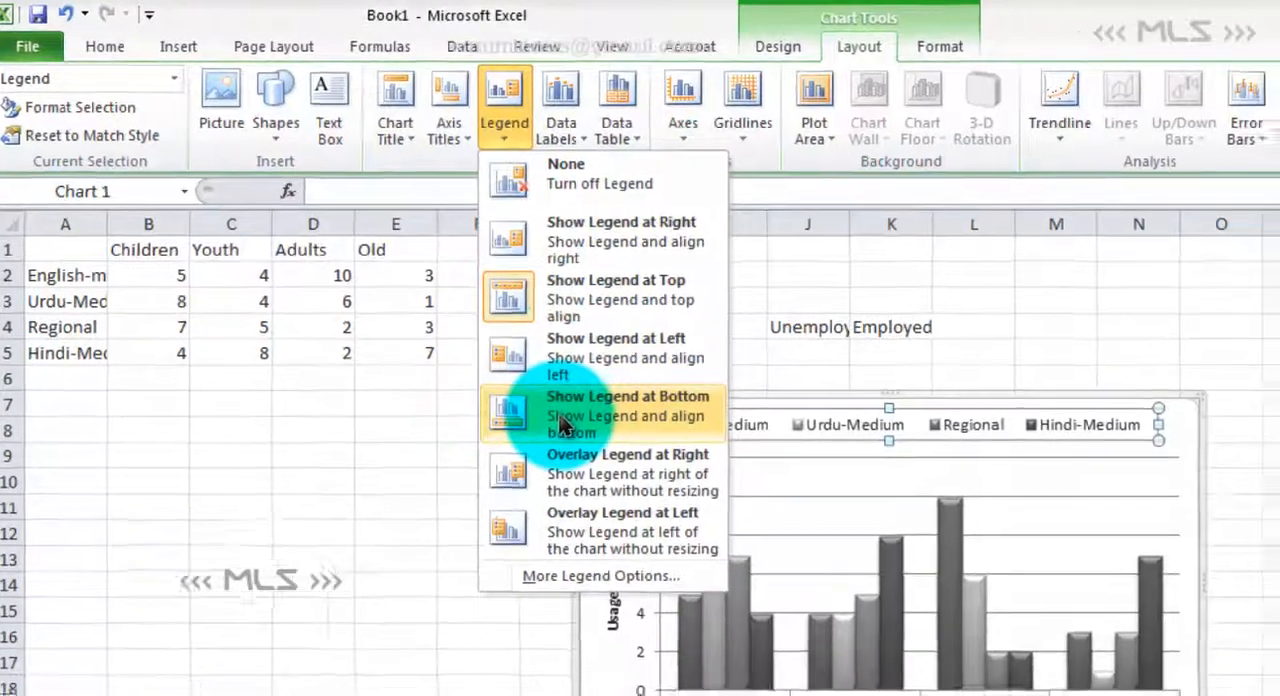
left_click(600, 425)
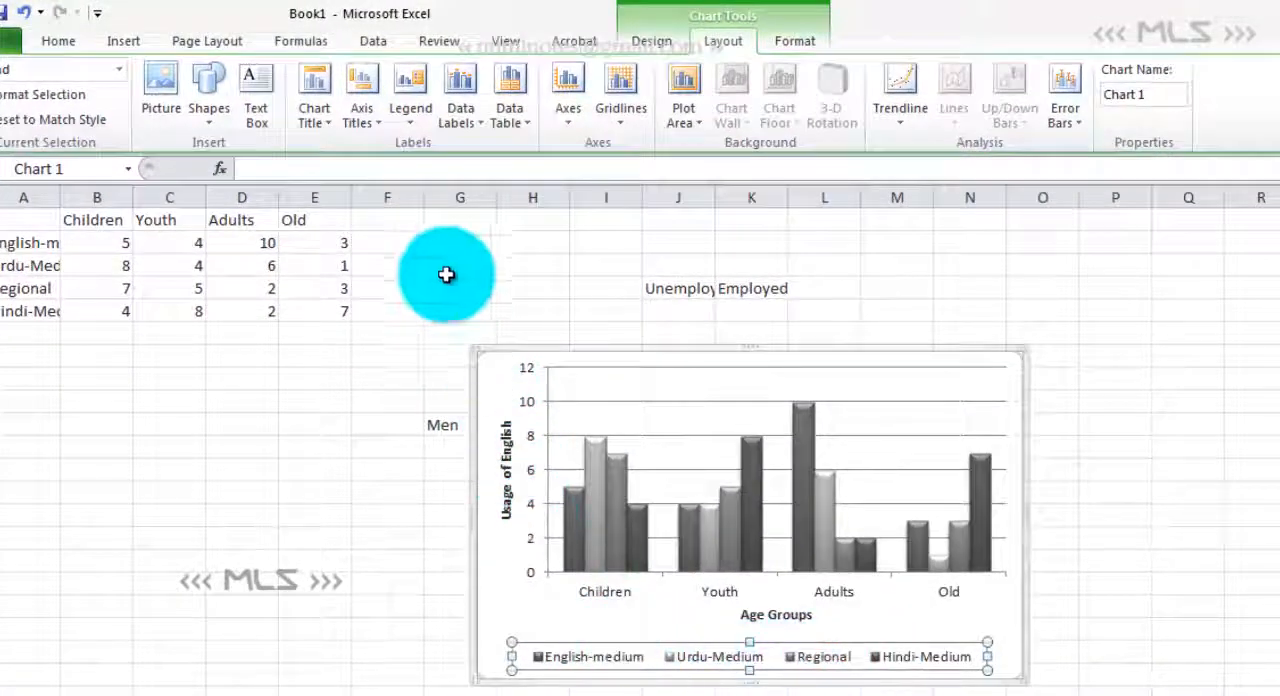
left_click(413, 116)
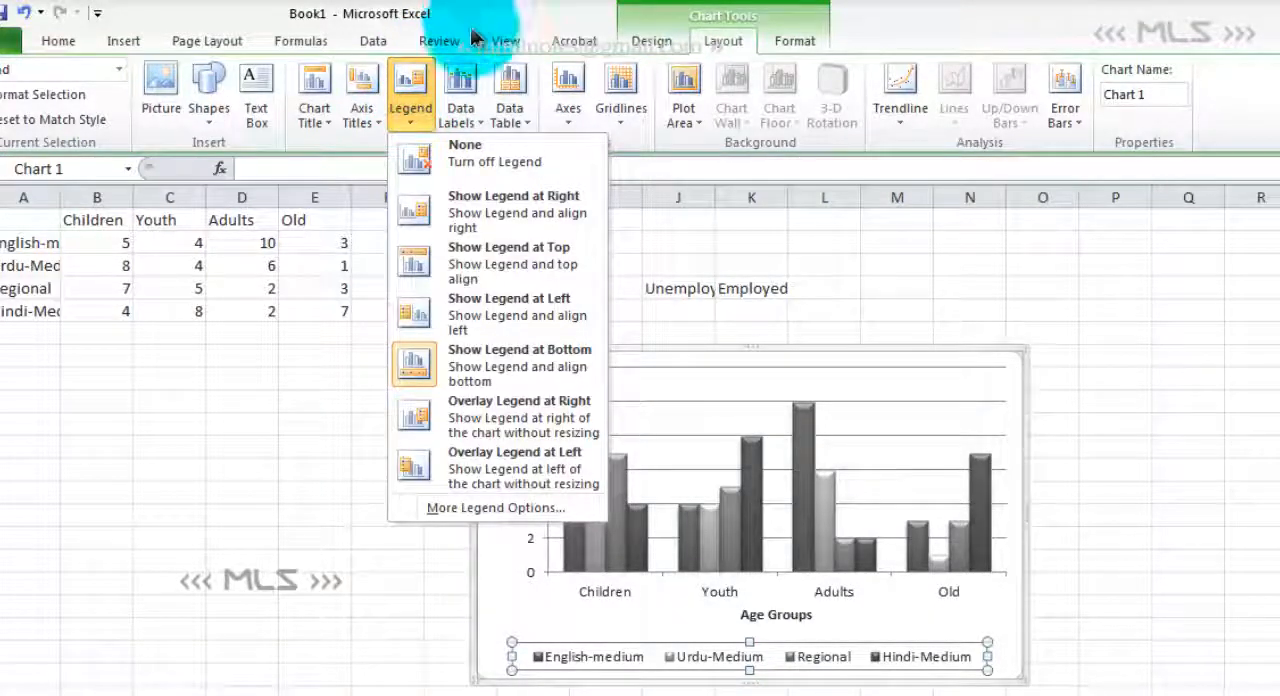
- Add data labels to all the chart's columns, positioned at the outside end
left_click(462, 100)
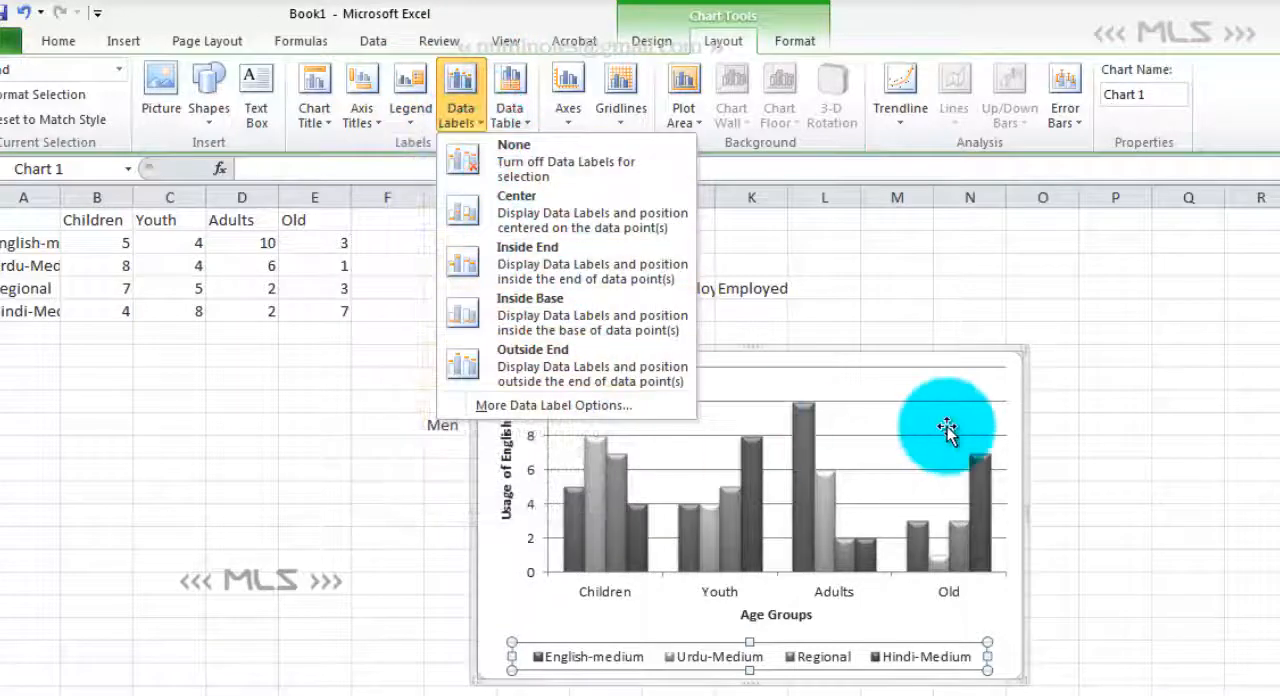
left_click(1130, 526)
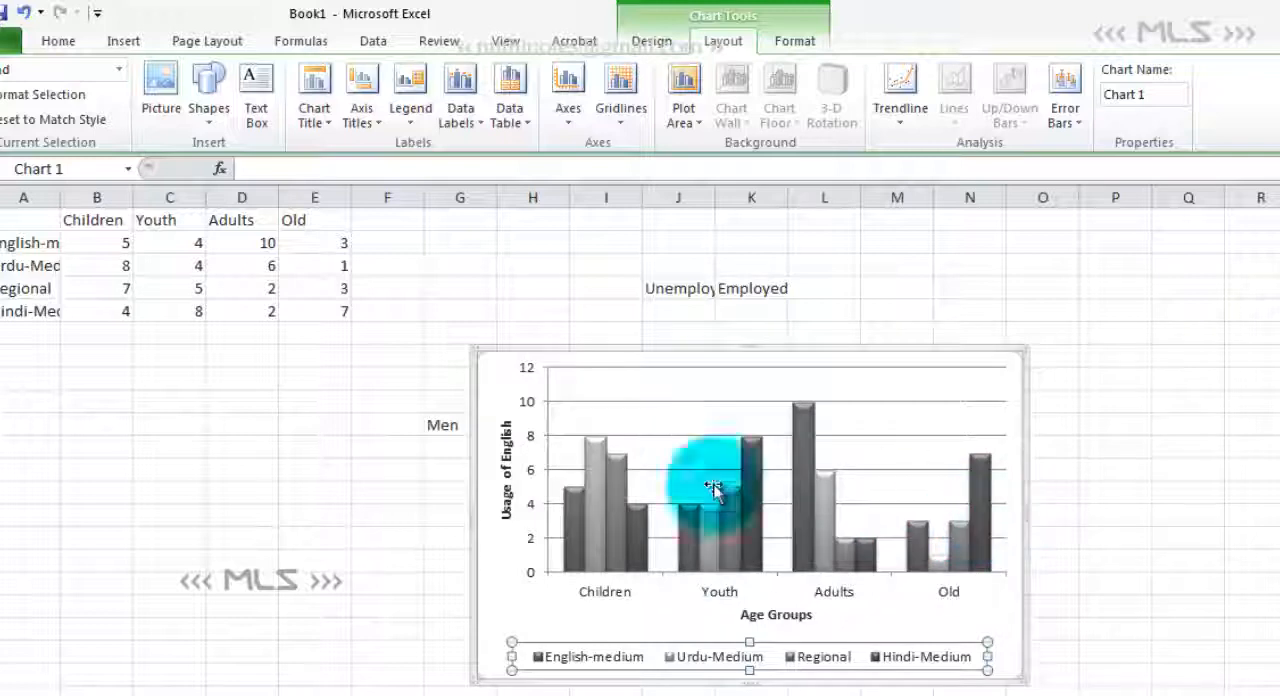
left_click(466, 118)
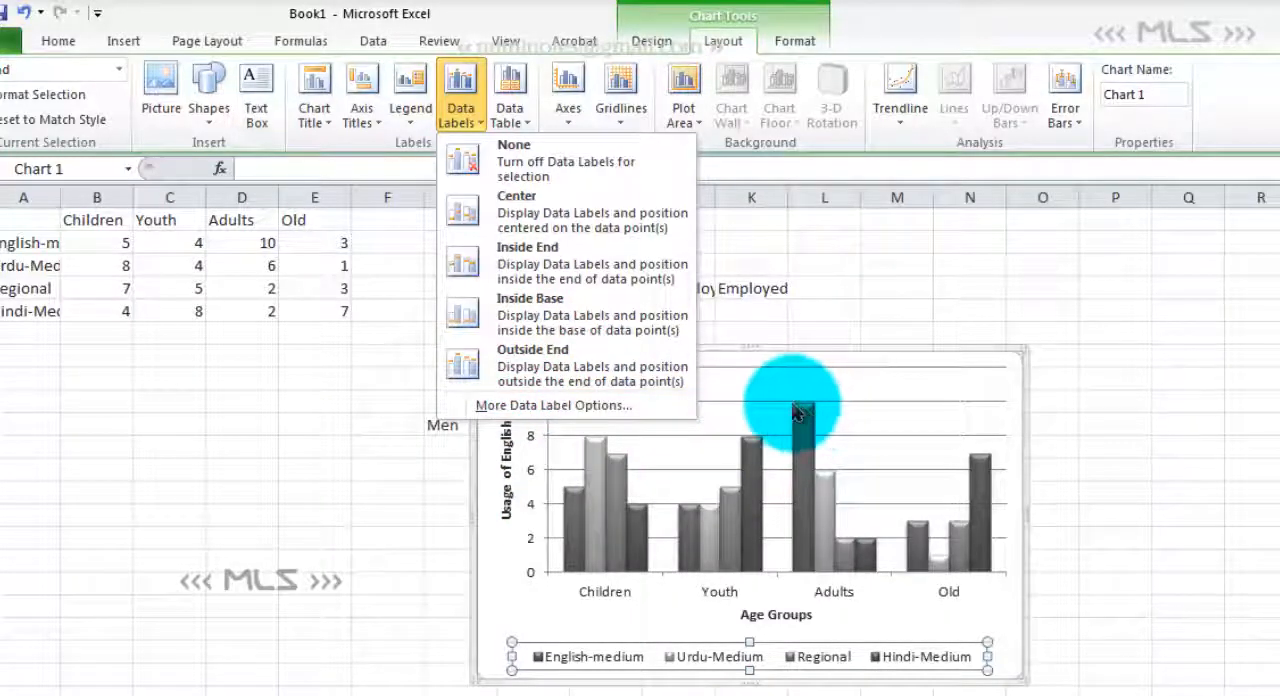
left_click(585, 366)
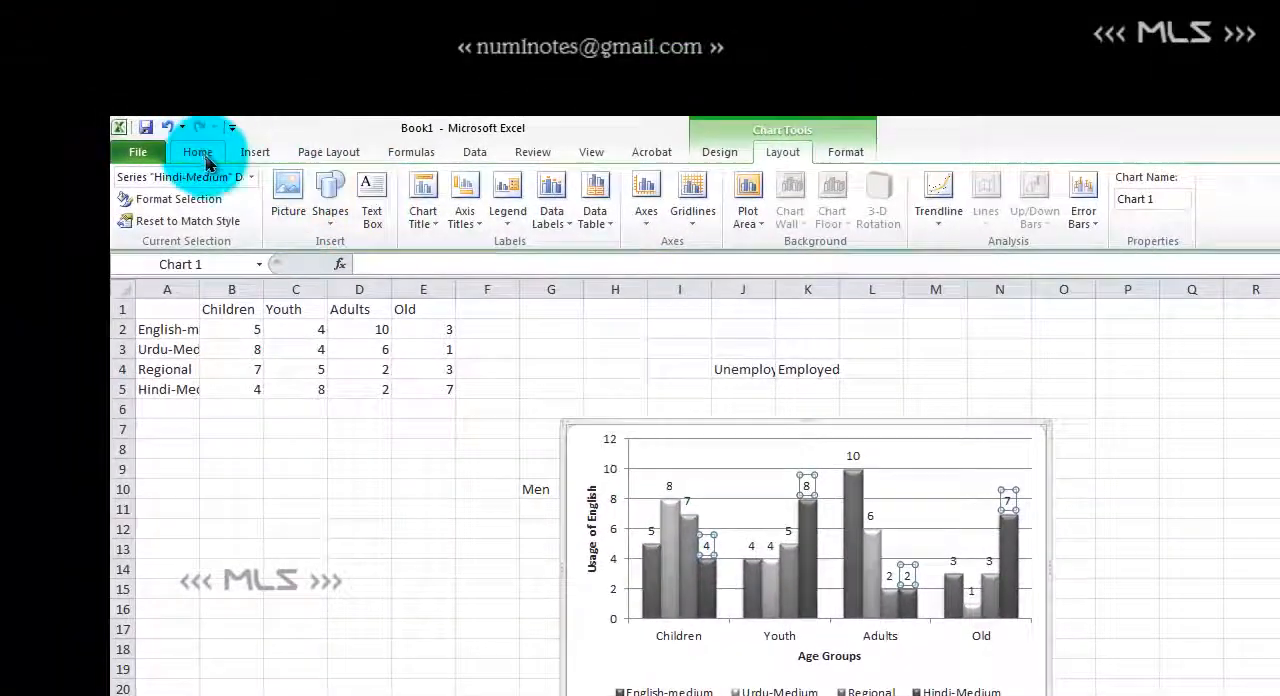
- Make the Hindi-Medium data labels bold and red, and recolour the Regional data labels gray
left_click(204, 156)
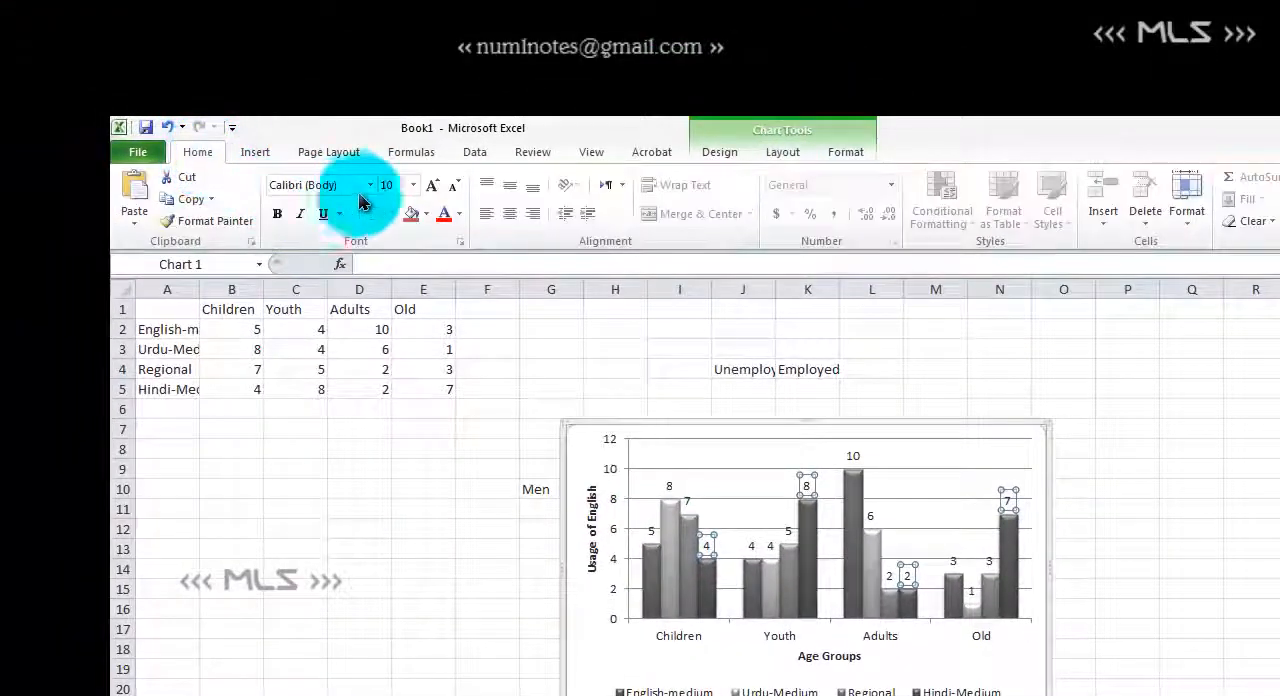
left_click(278, 218)
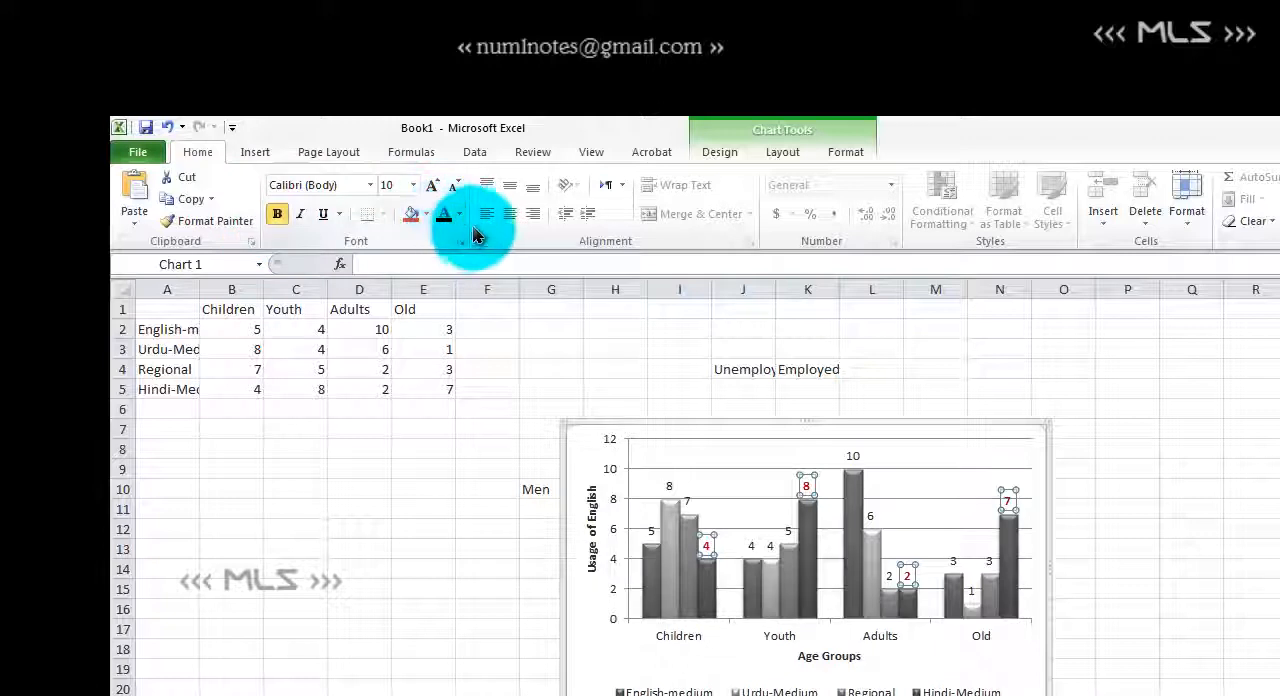
left_click(988, 560)
left_click(459, 217)
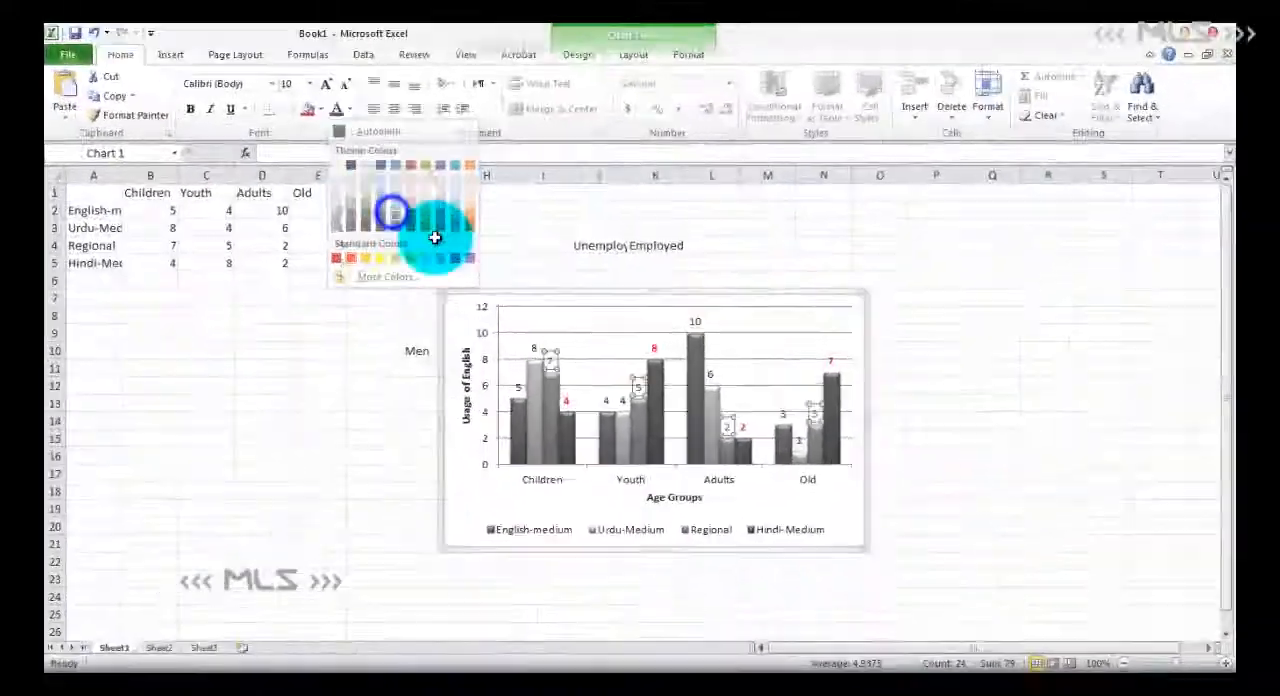
left_click(434, 237)
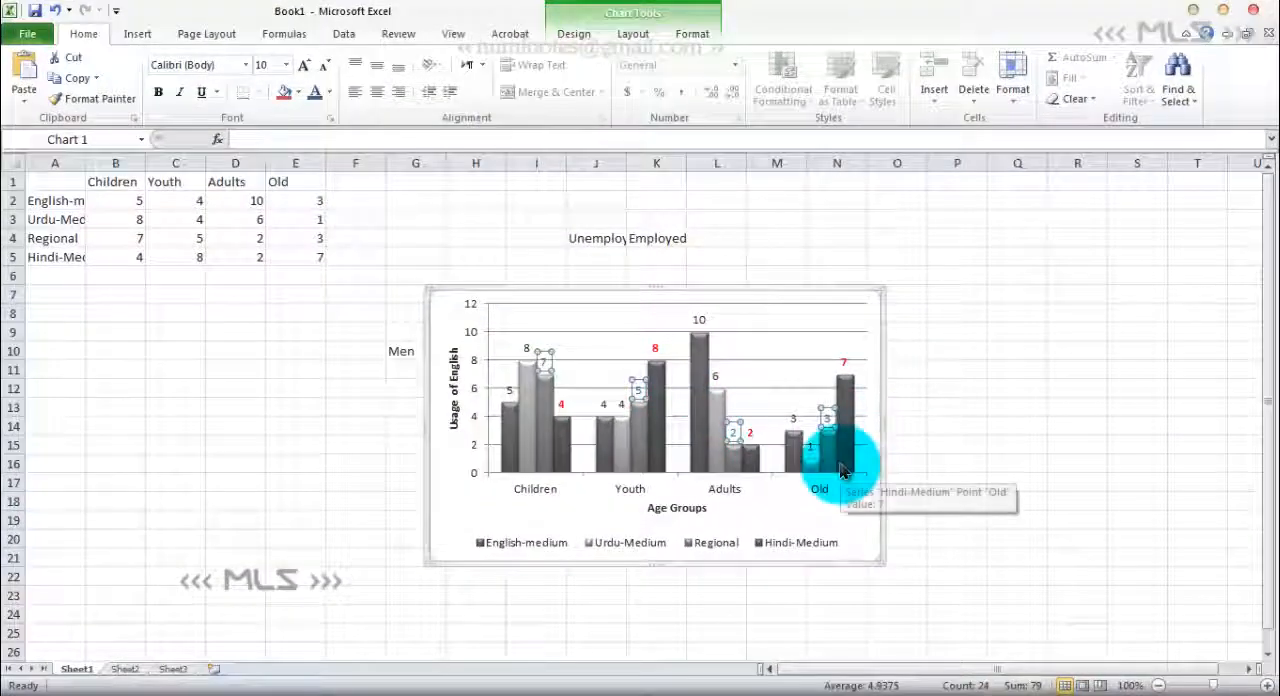
left_click(997, 403)
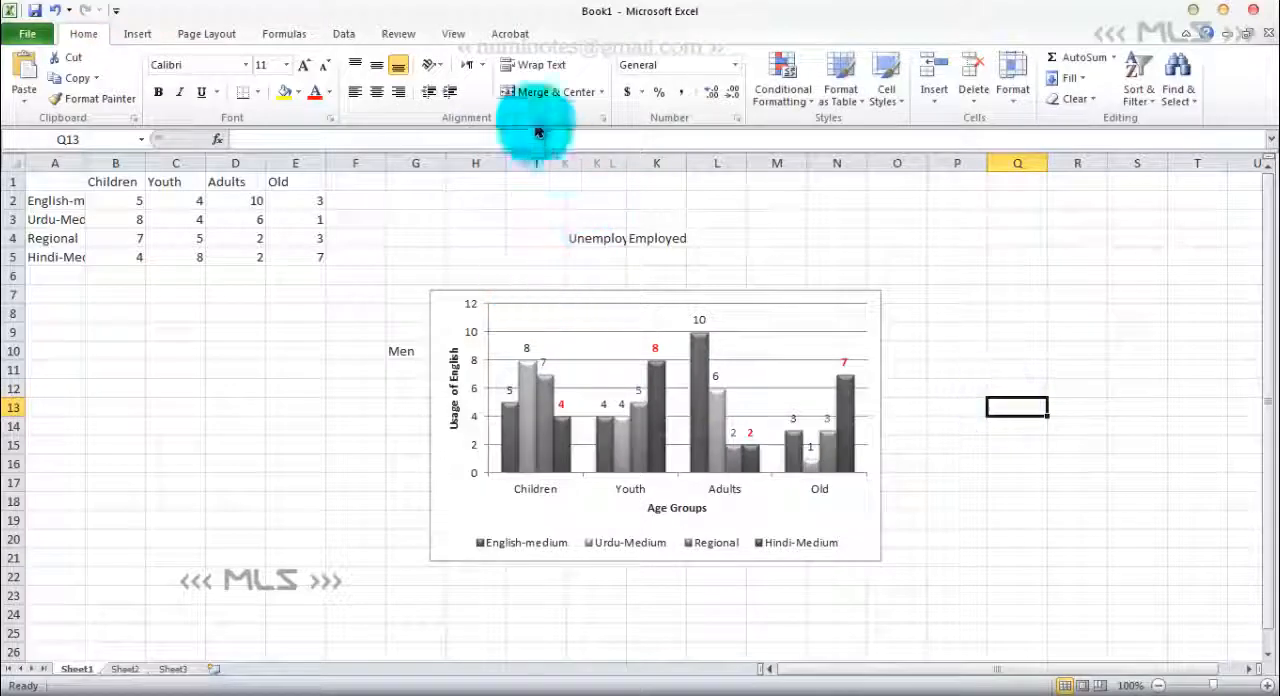
- Show a data table without legend keys below the chart and enlarge the chart to about 6.49 by 4.25 inches
left_click(673, 341)
left_click(637, 295)
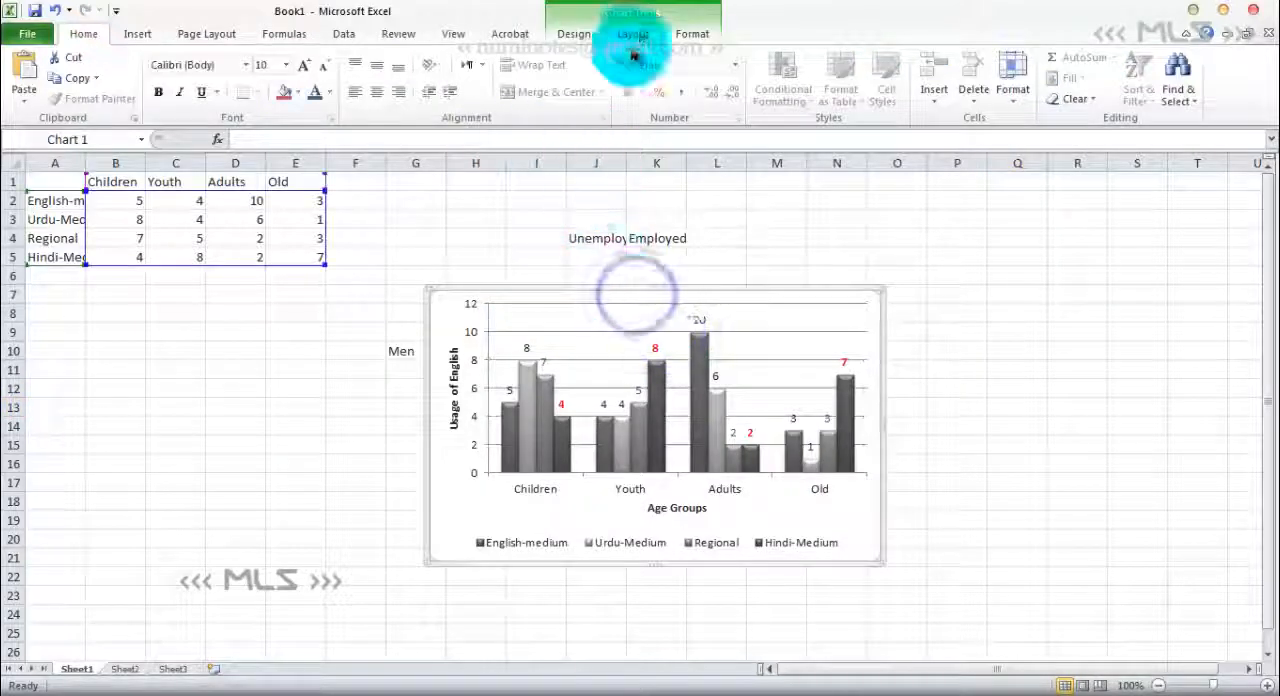
left_click(688, 36)
left_click(633, 34)
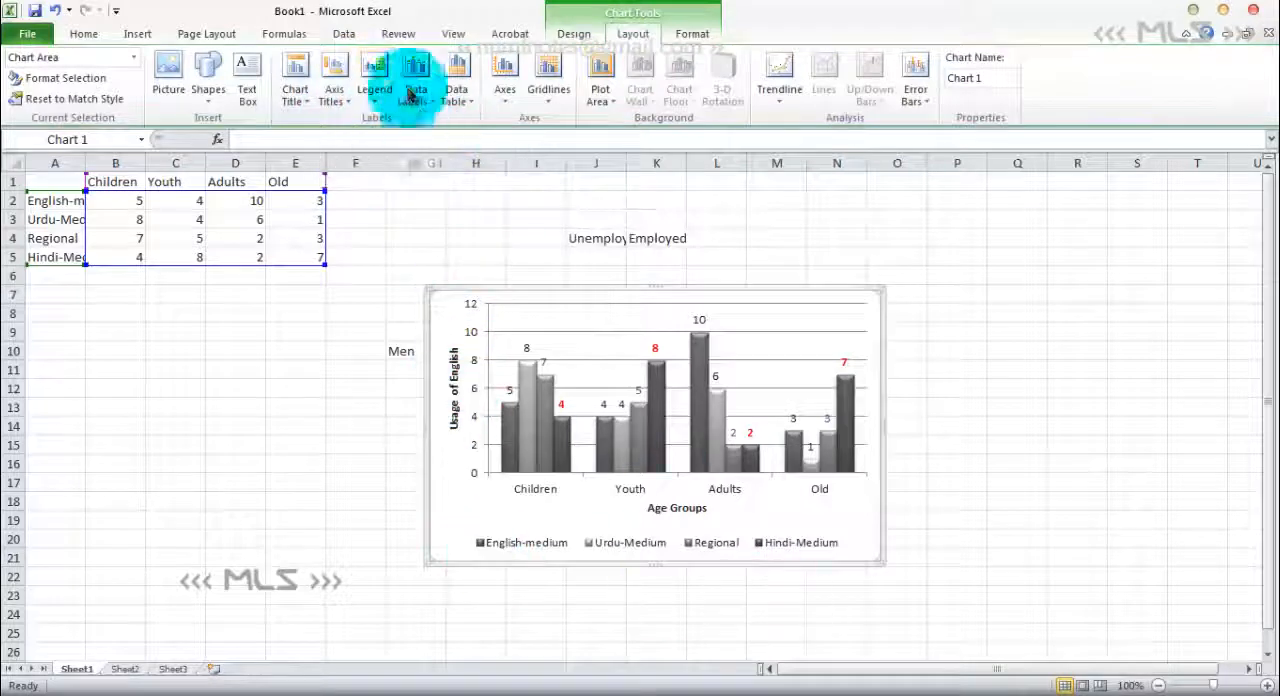
left_click(470, 110)
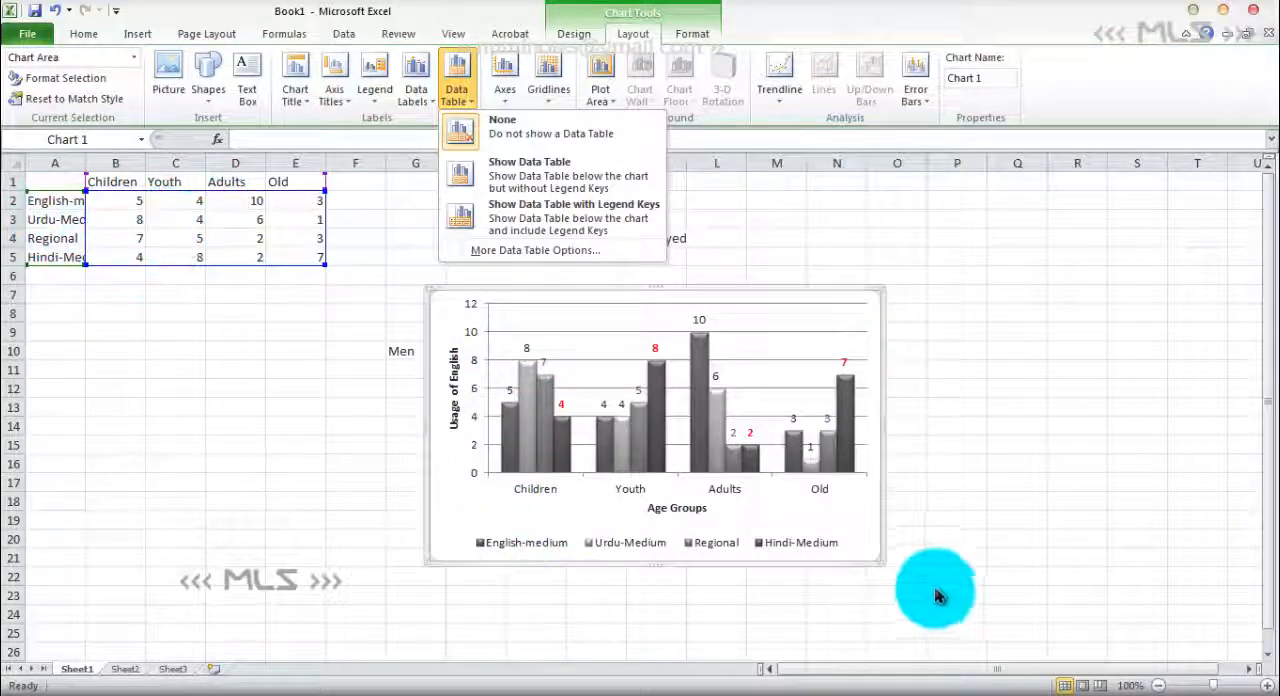
left_click(552, 226)
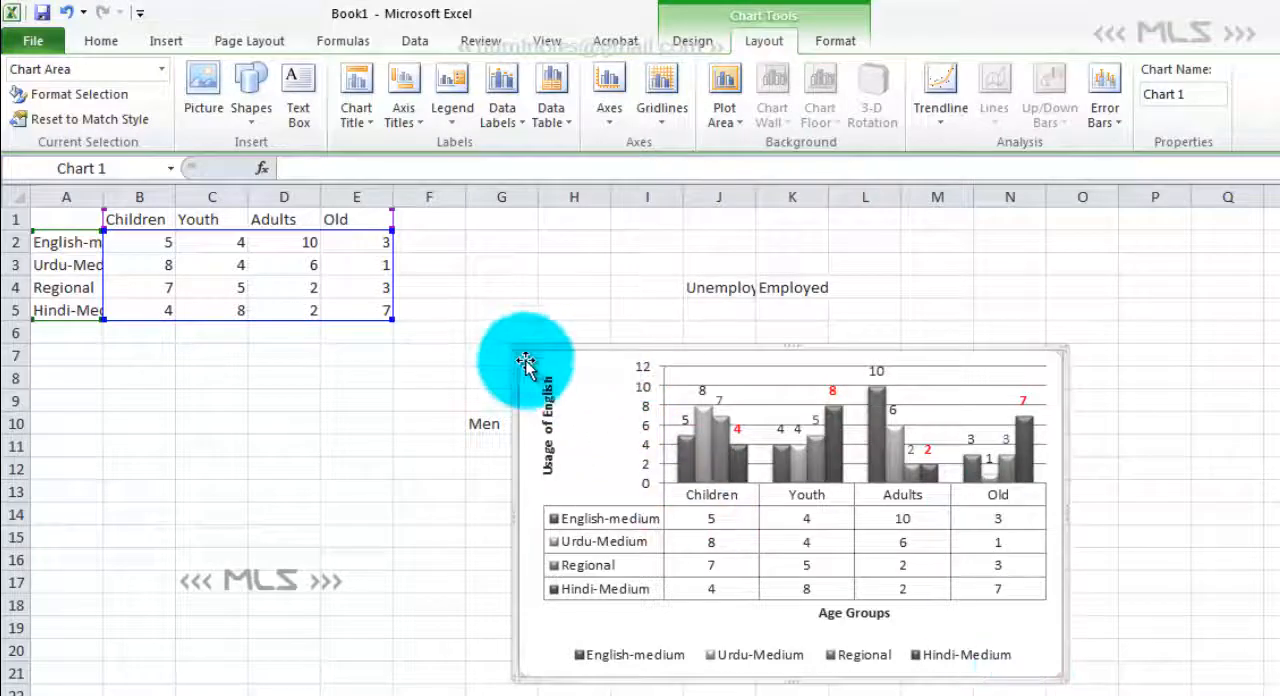
left_click(569, 130)
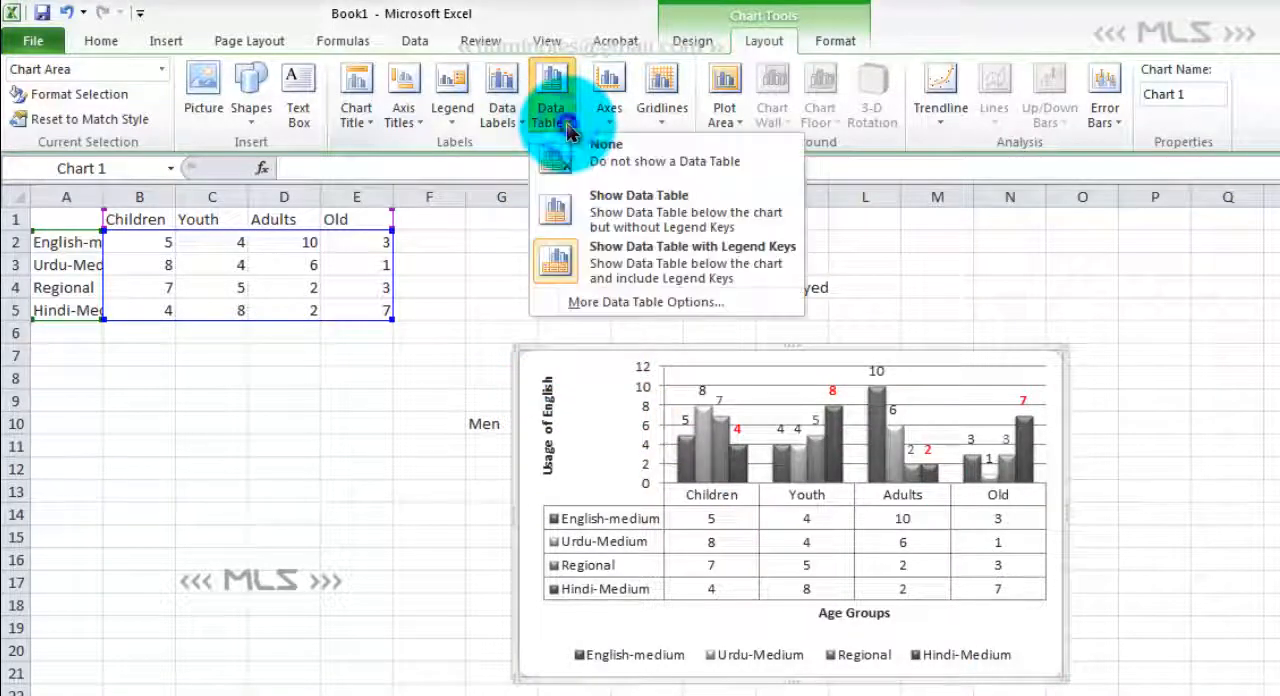
left_click(578, 203)
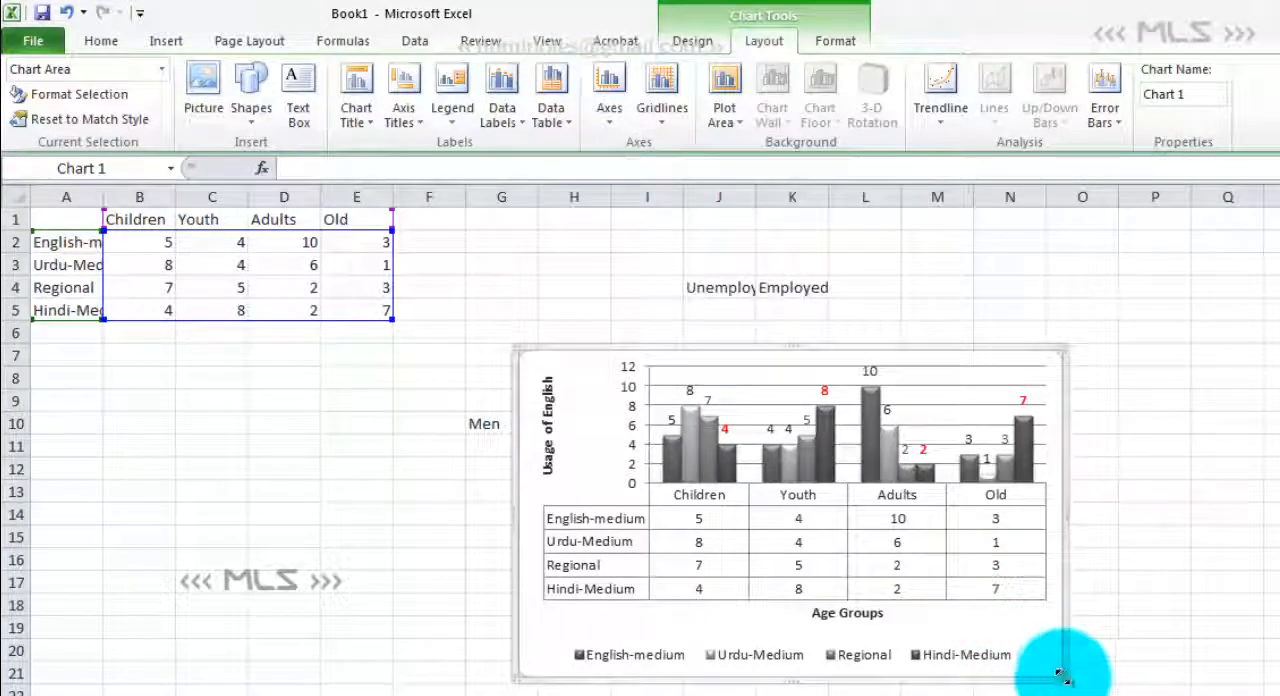
left_click_drag(1062, 677, 1226, 694)
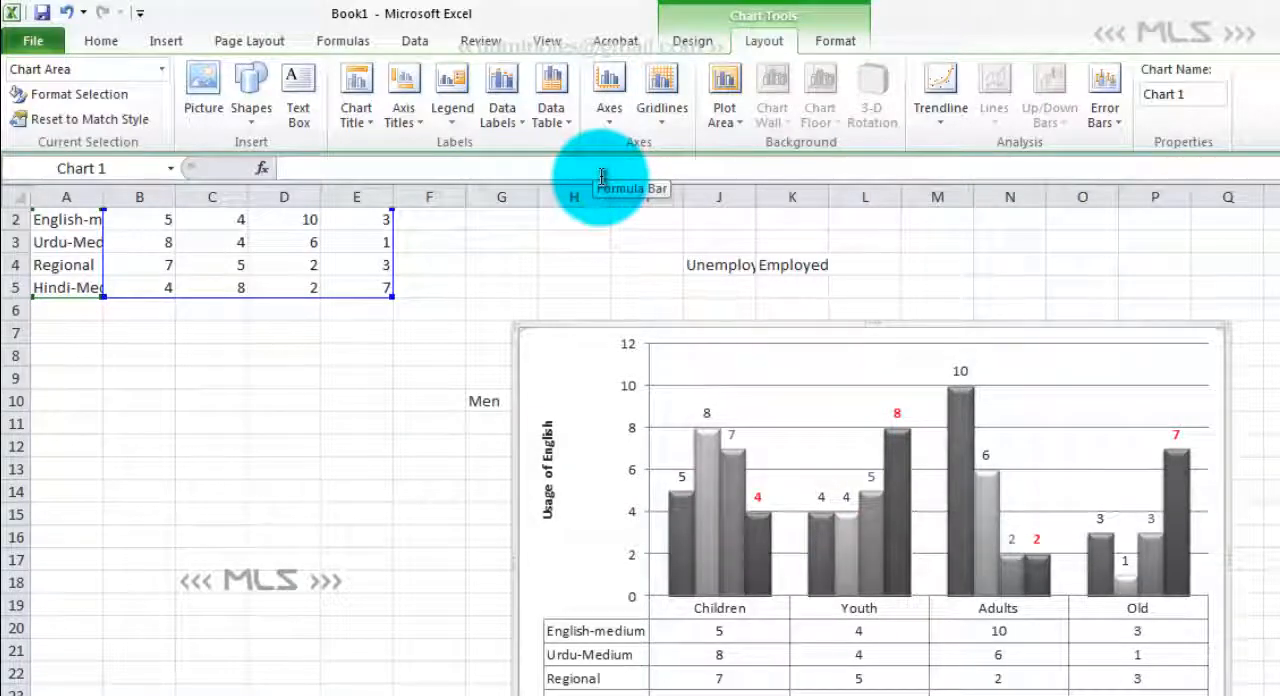
left_click(834, 52)
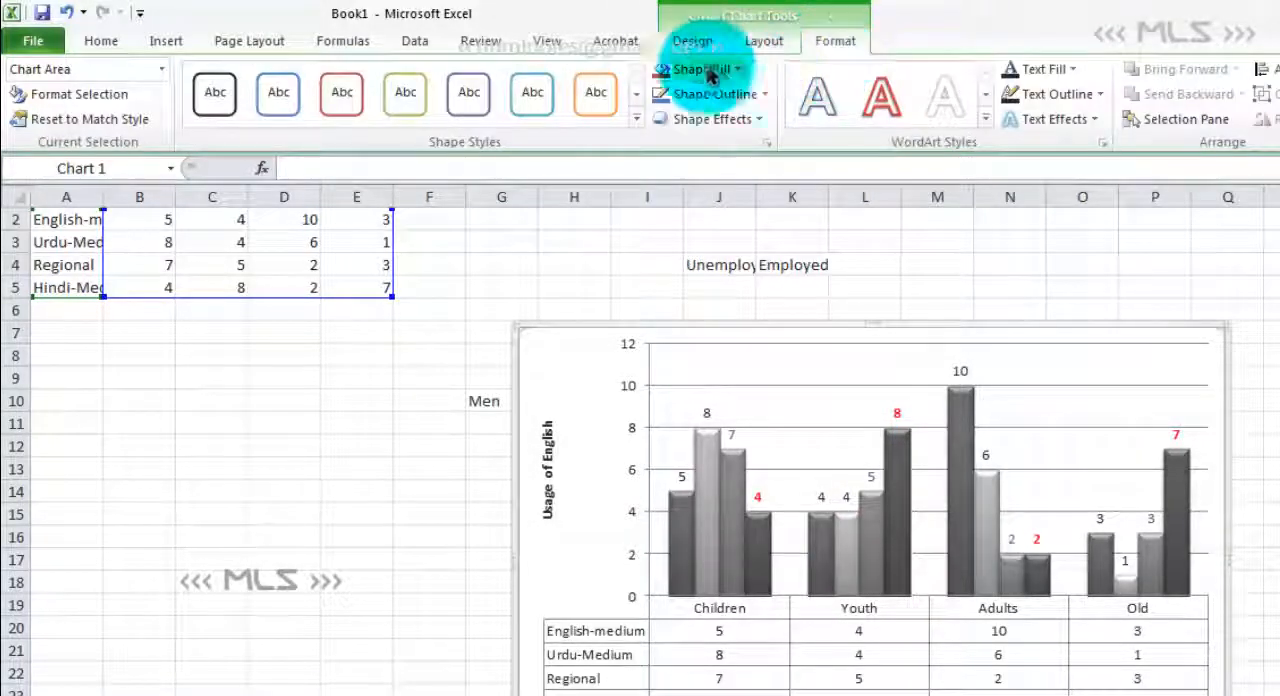
left_click(692, 41)
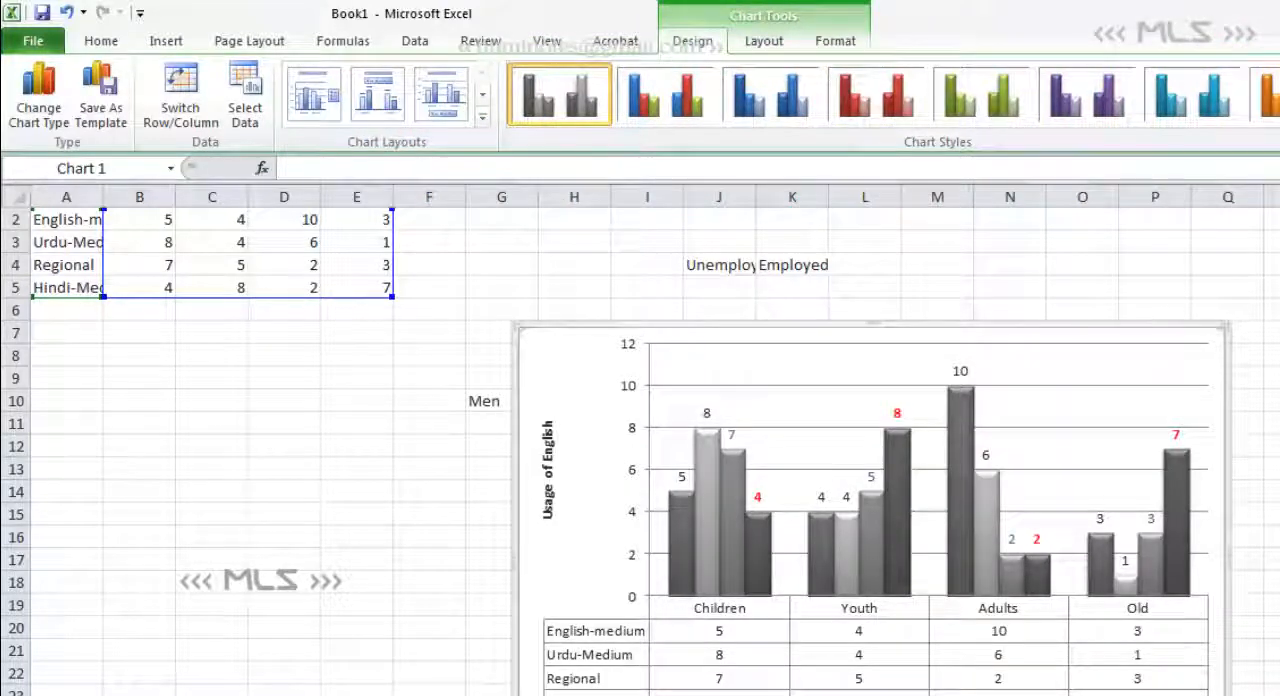
left_click(1238, 107)
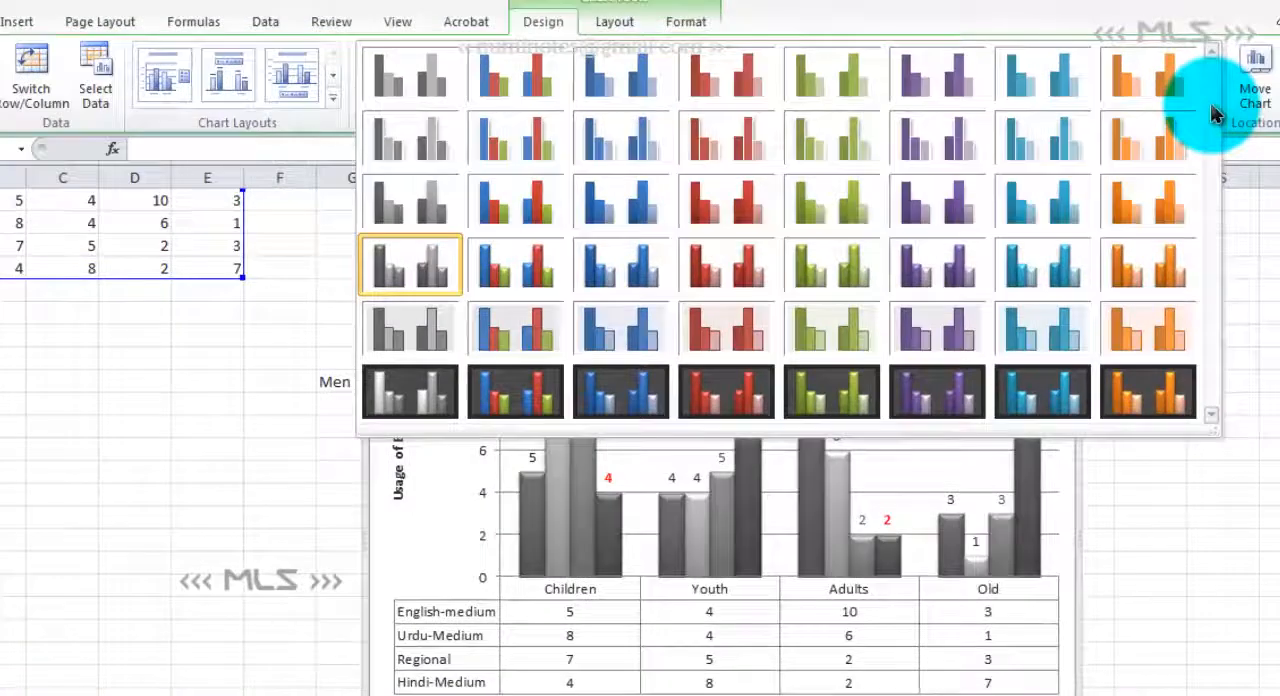
left_click(186, 400)
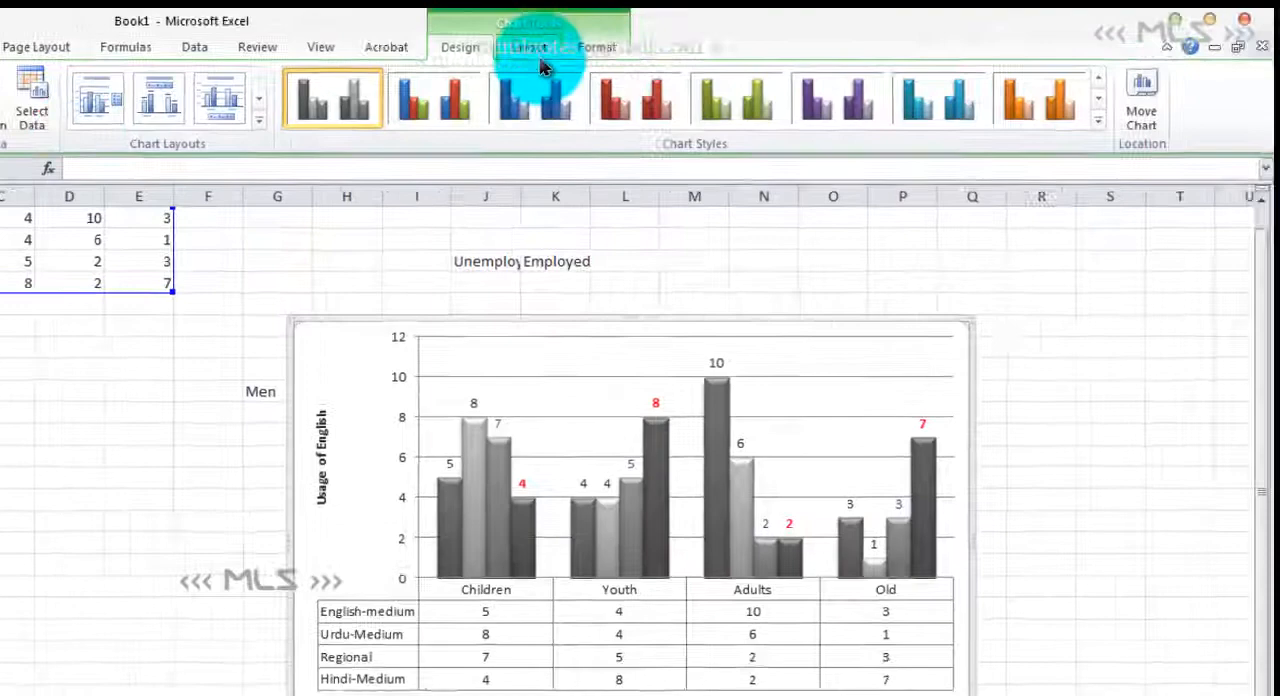
left_click(614, 21)
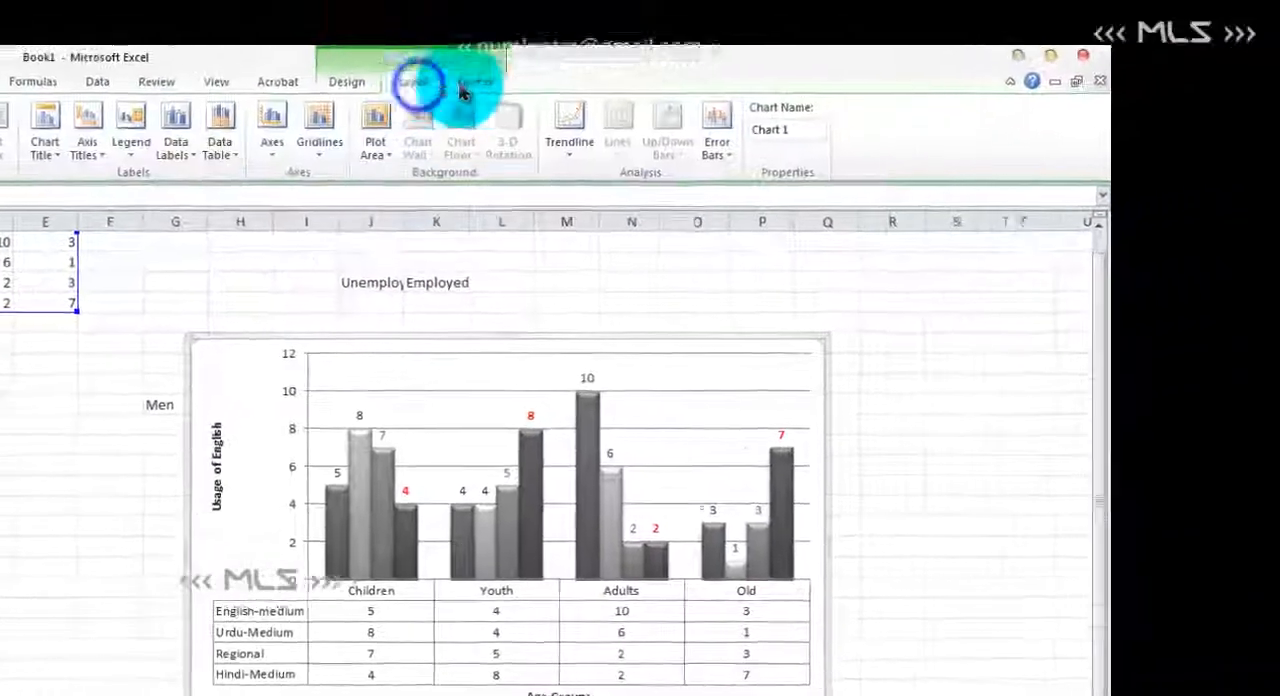
left_click(686, 21)
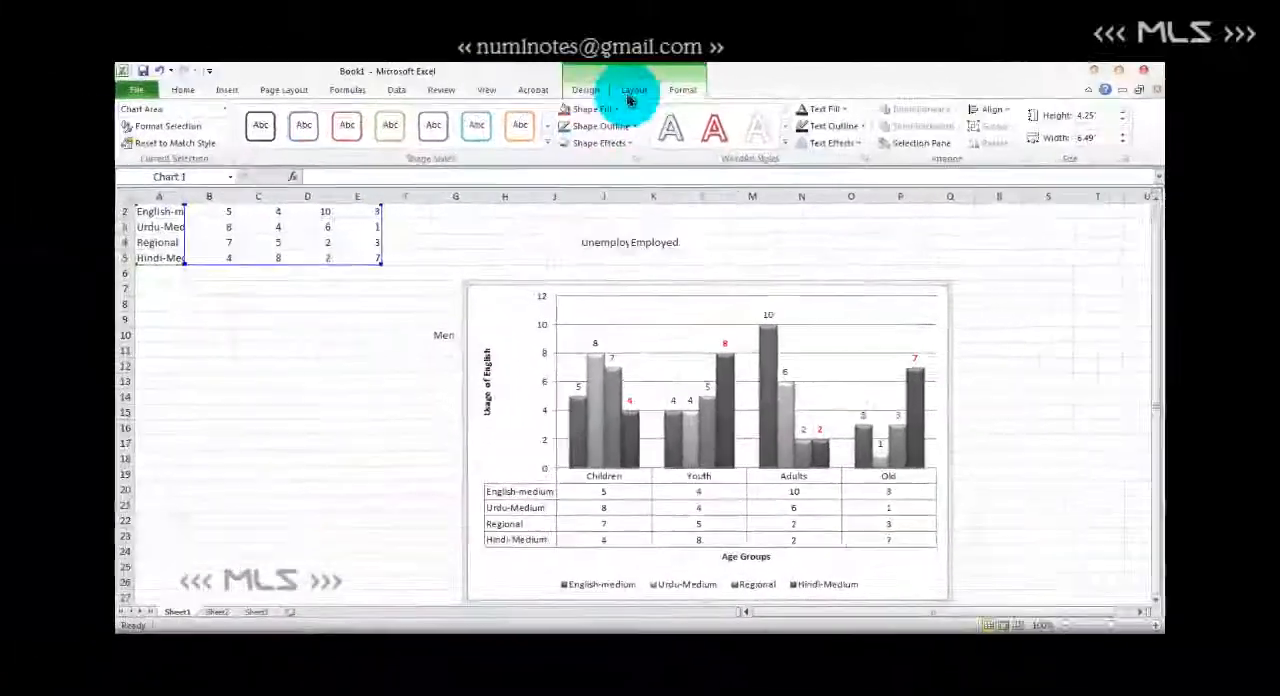
- Change the chart type to 100% stacked pyramid and apply the grayscale chart style from the third row of styles
left_click(583, 90)
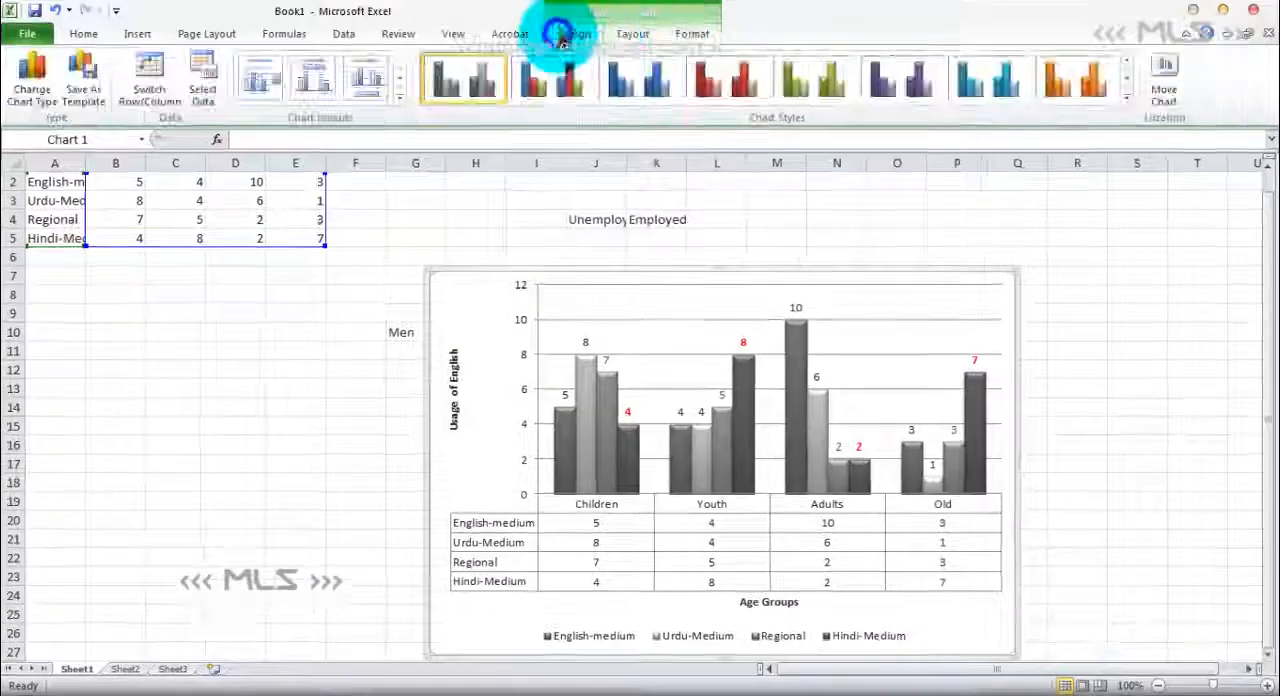
left_click(36, 100)
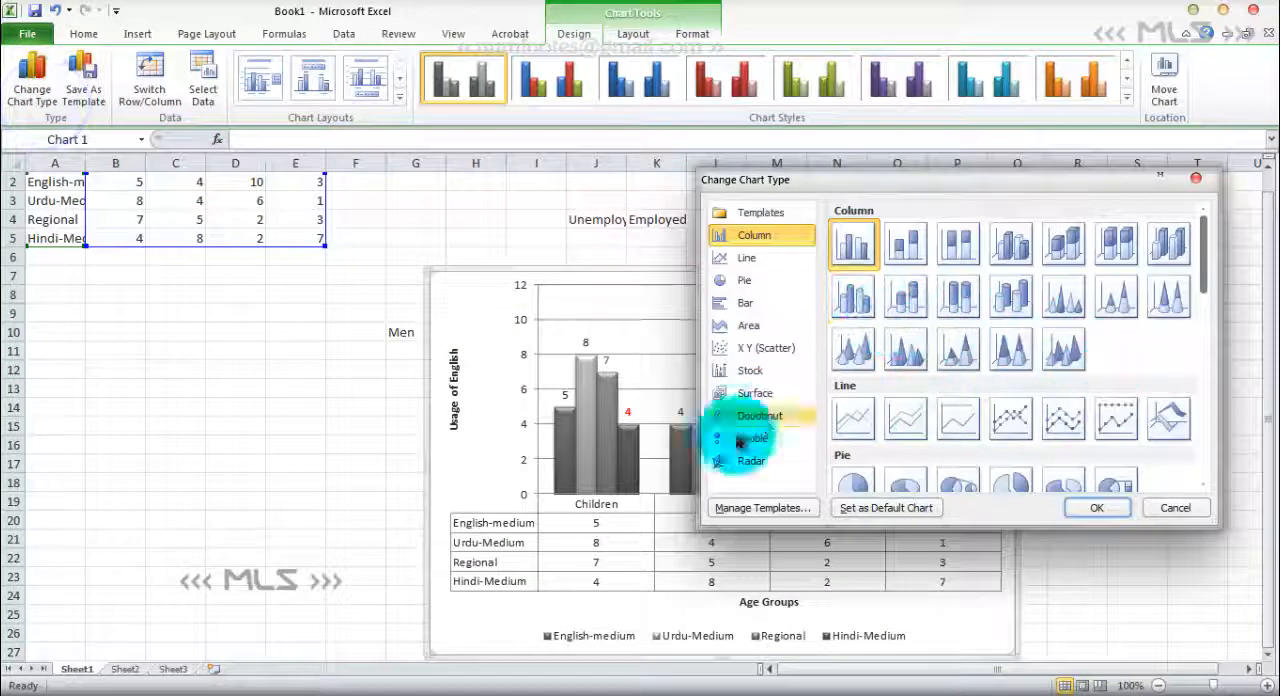
left_click(1010, 355)
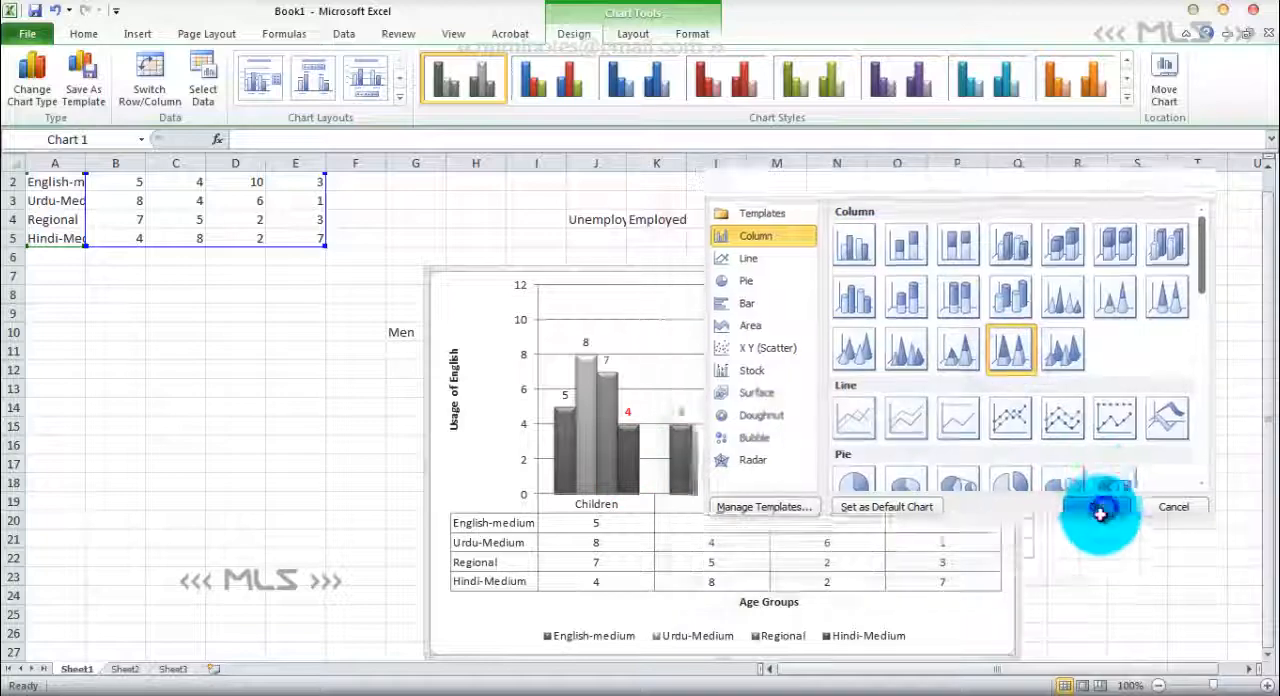
left_click(1097, 507)
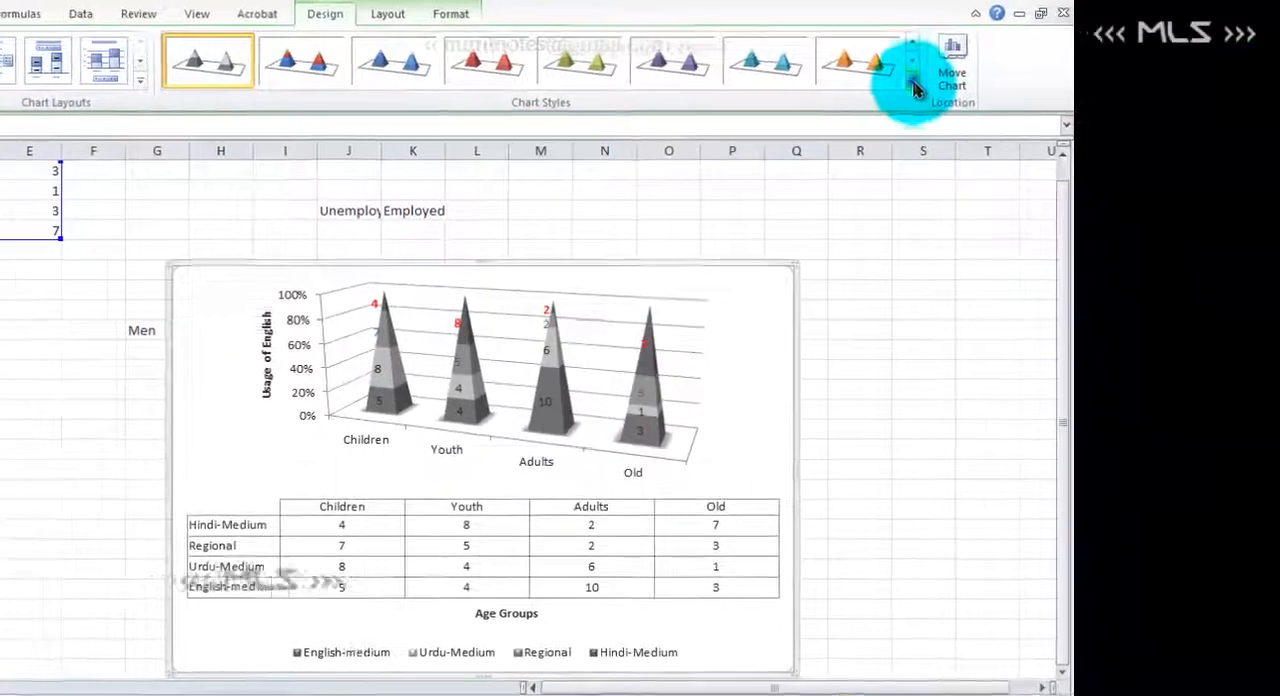
left_click(913, 88)
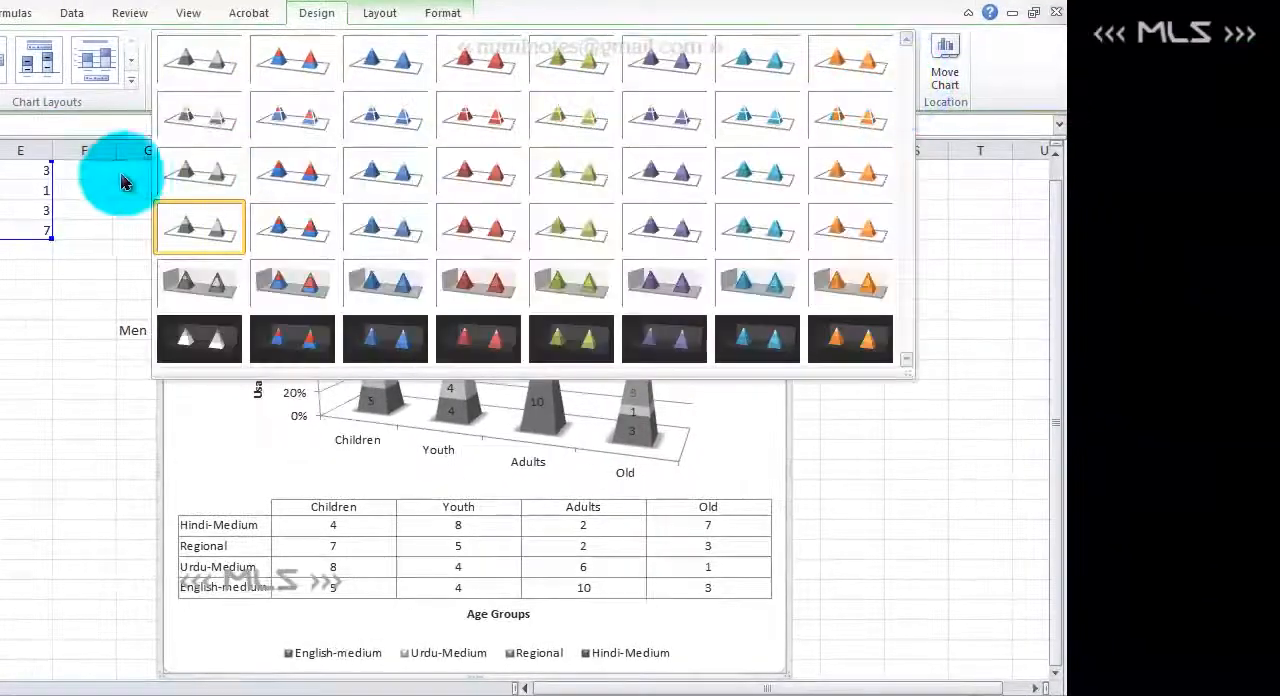
left_click(197, 179)
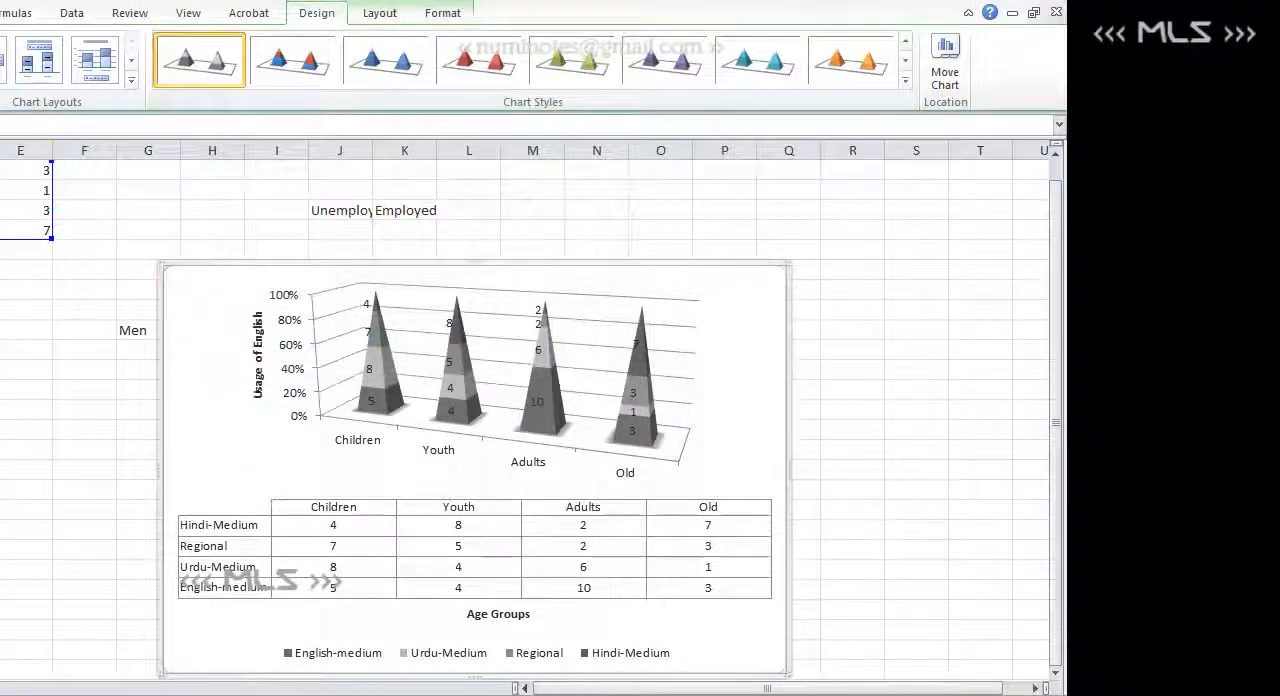
- Change the chart type to clustered cylinder columns
left_click(2, 62)
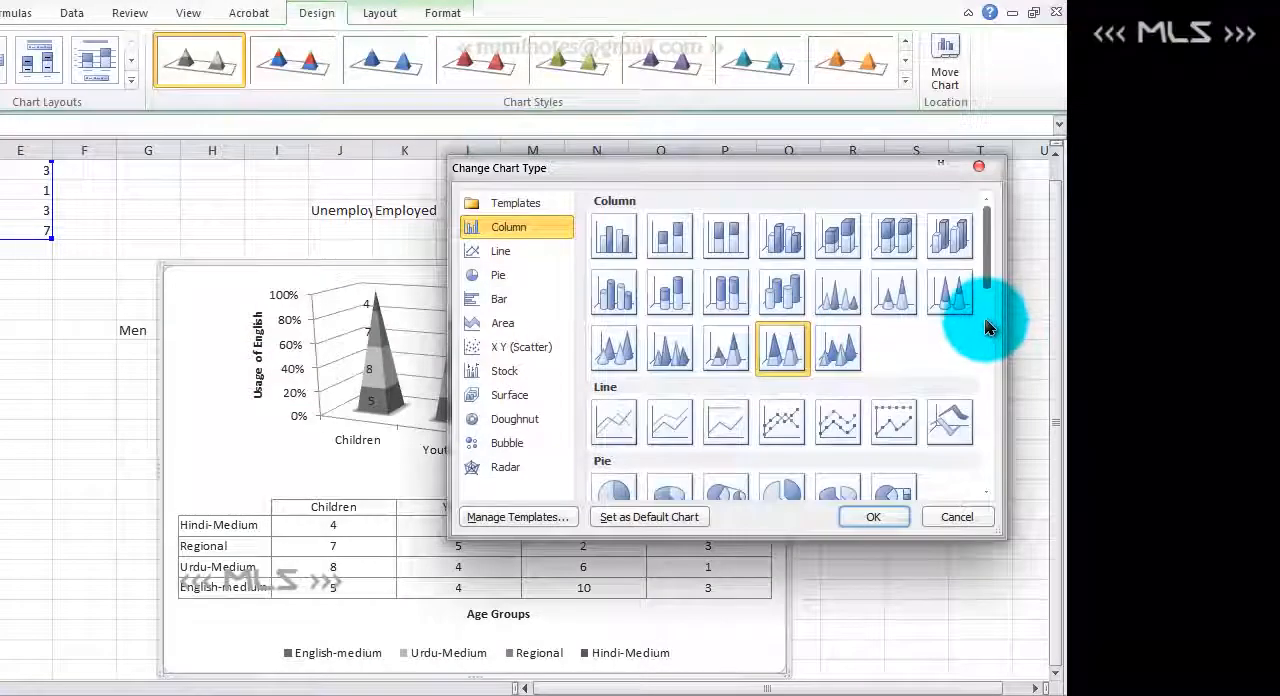
left_click(613, 291)
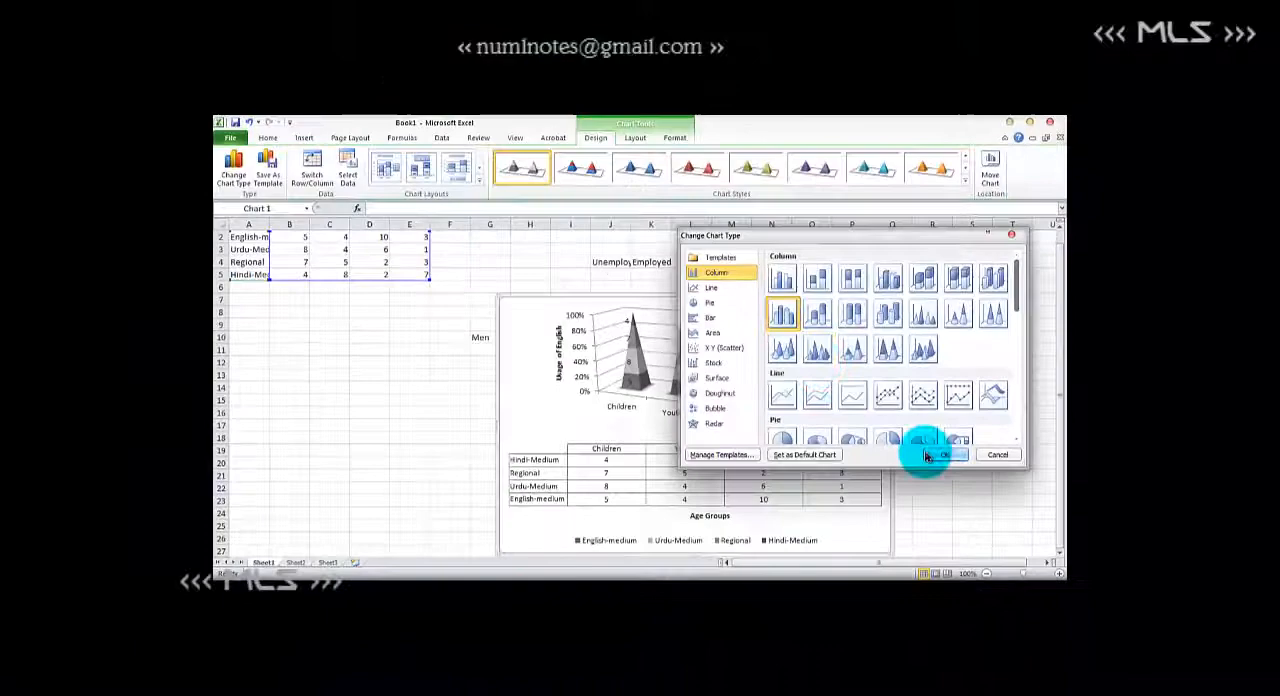
left_click(927, 455)
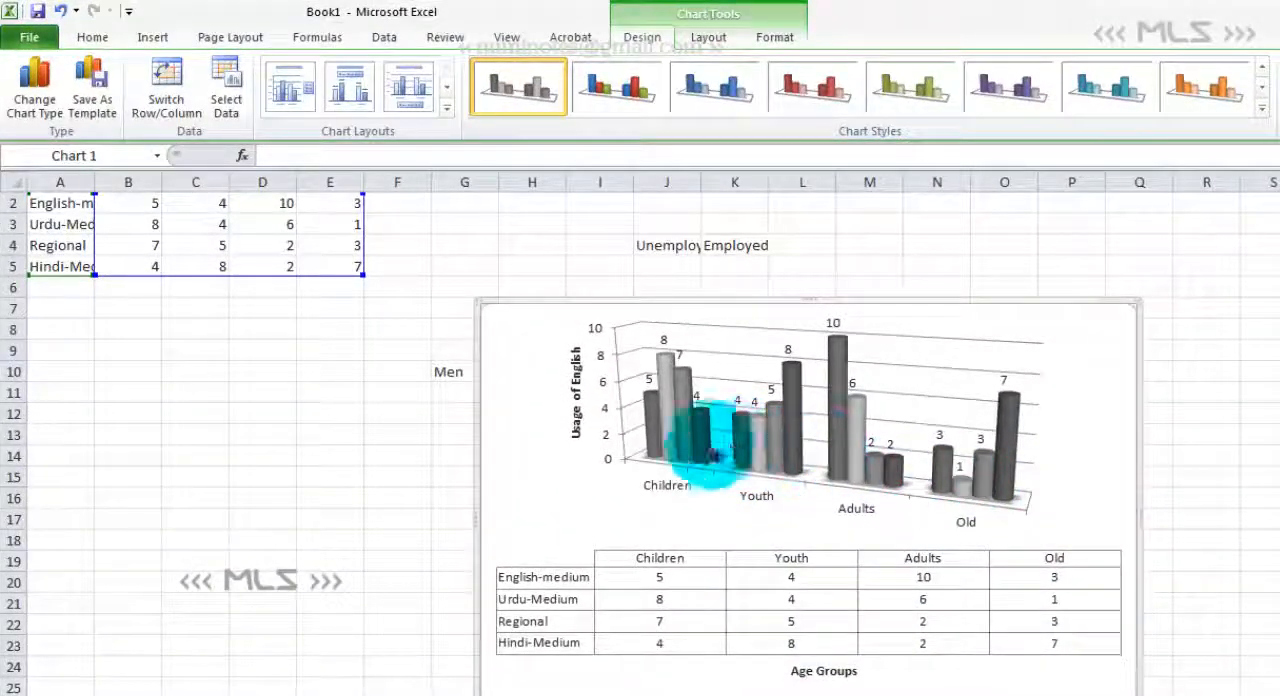
left_click(55, 121)
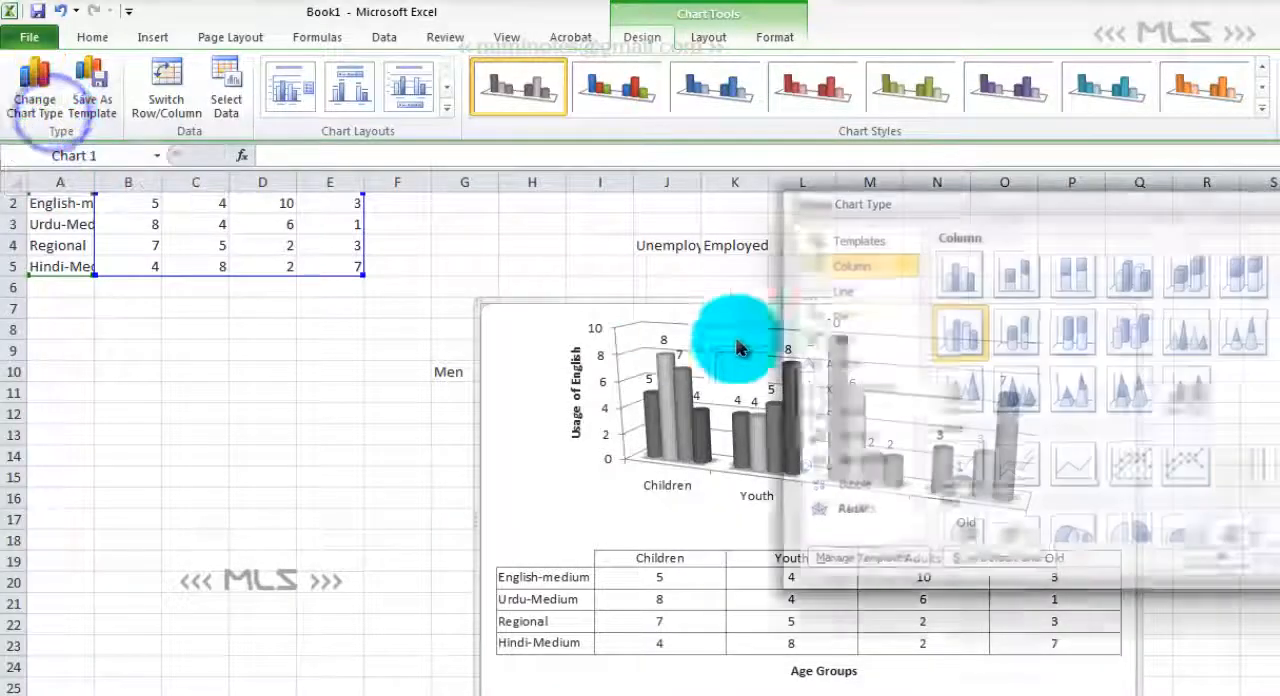
scroll(1100, 390, "down", 3)
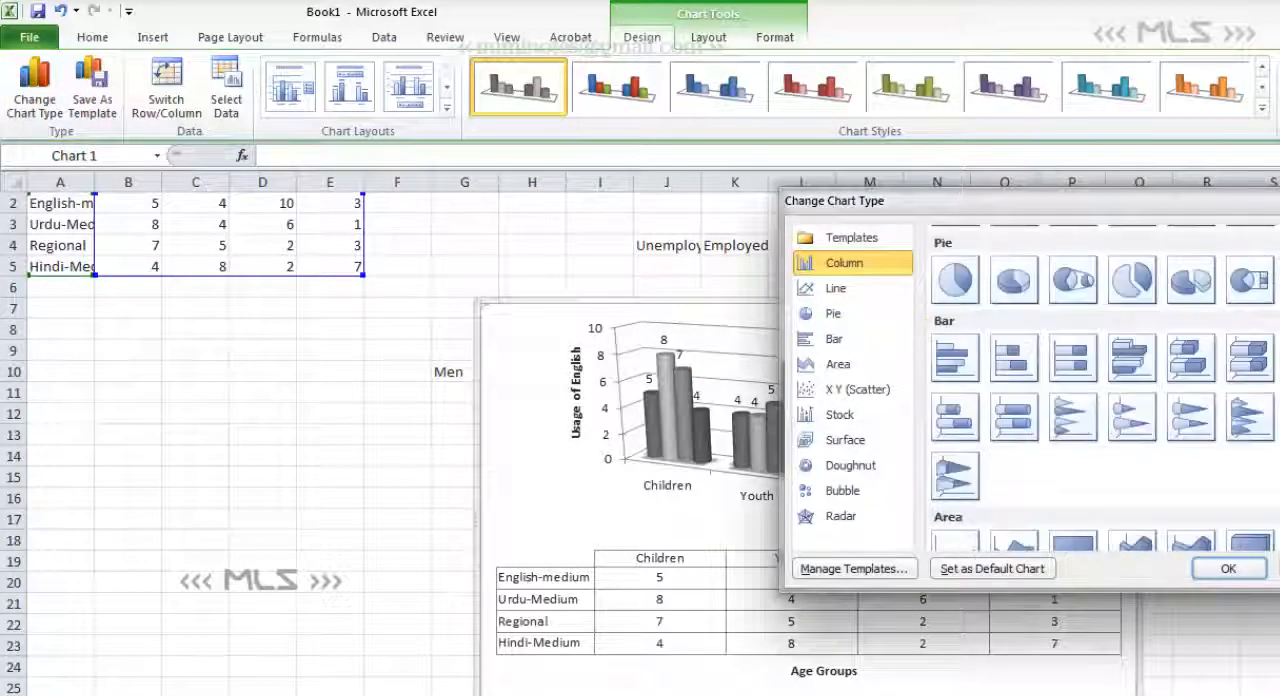
scroll(1100, 390, "down", 3)
left_click(1240, 578)
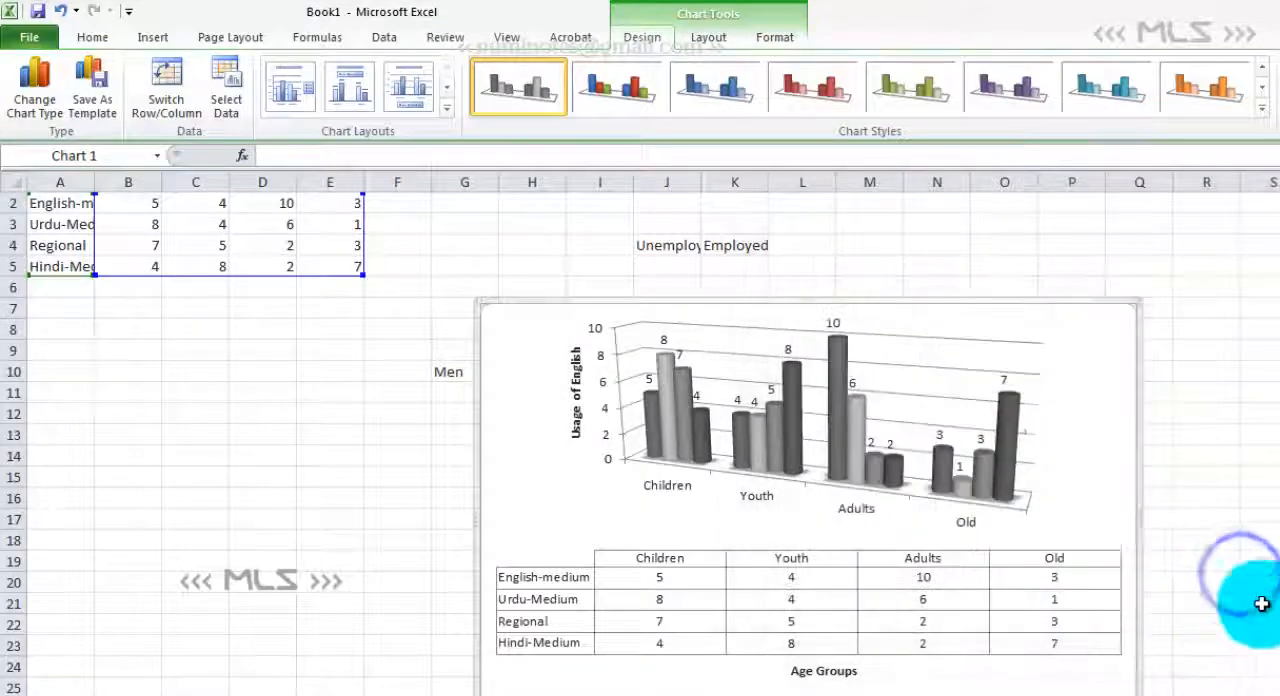
- Copy the whole chart and switch to the Sample Text document in Word
right_click(1113, 410)
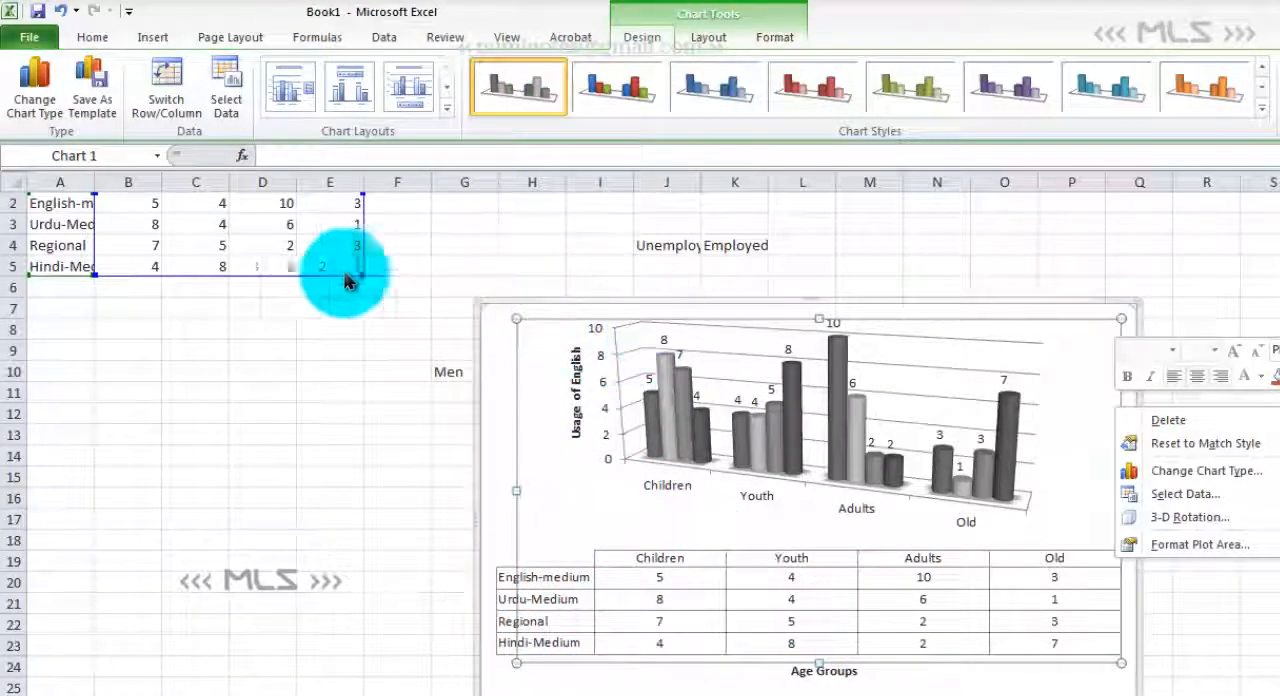
left_click(476, 366)
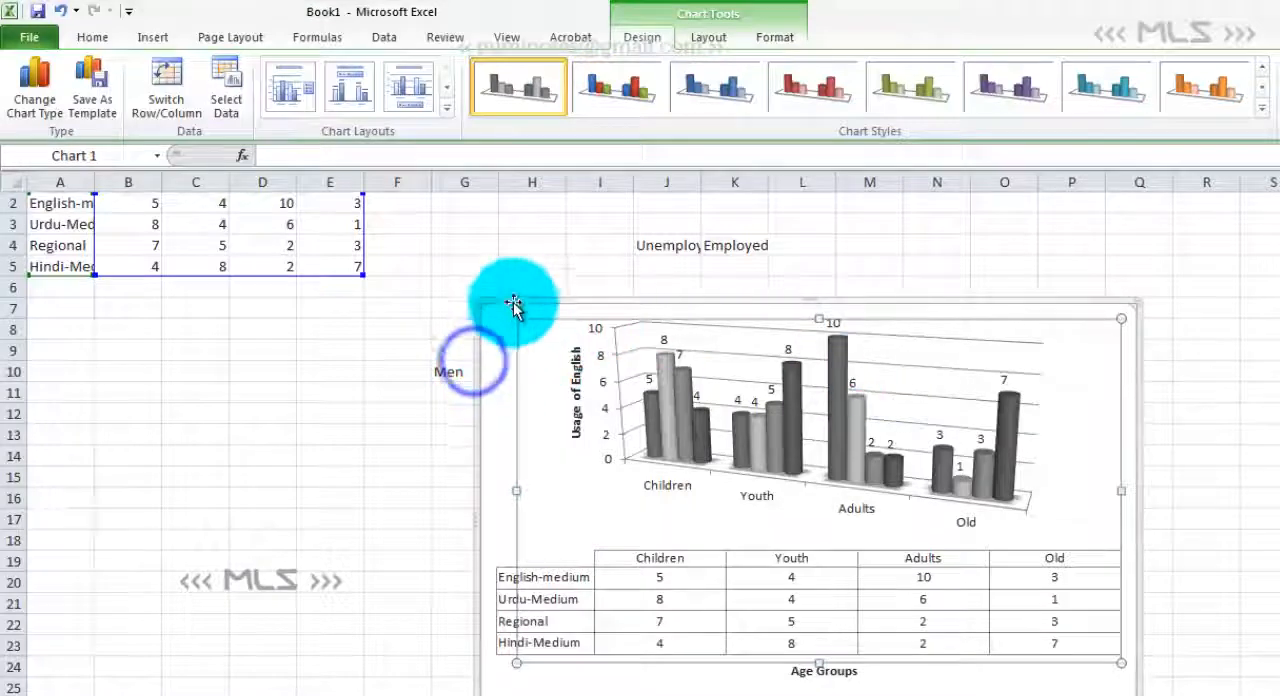
right_click(484, 300)
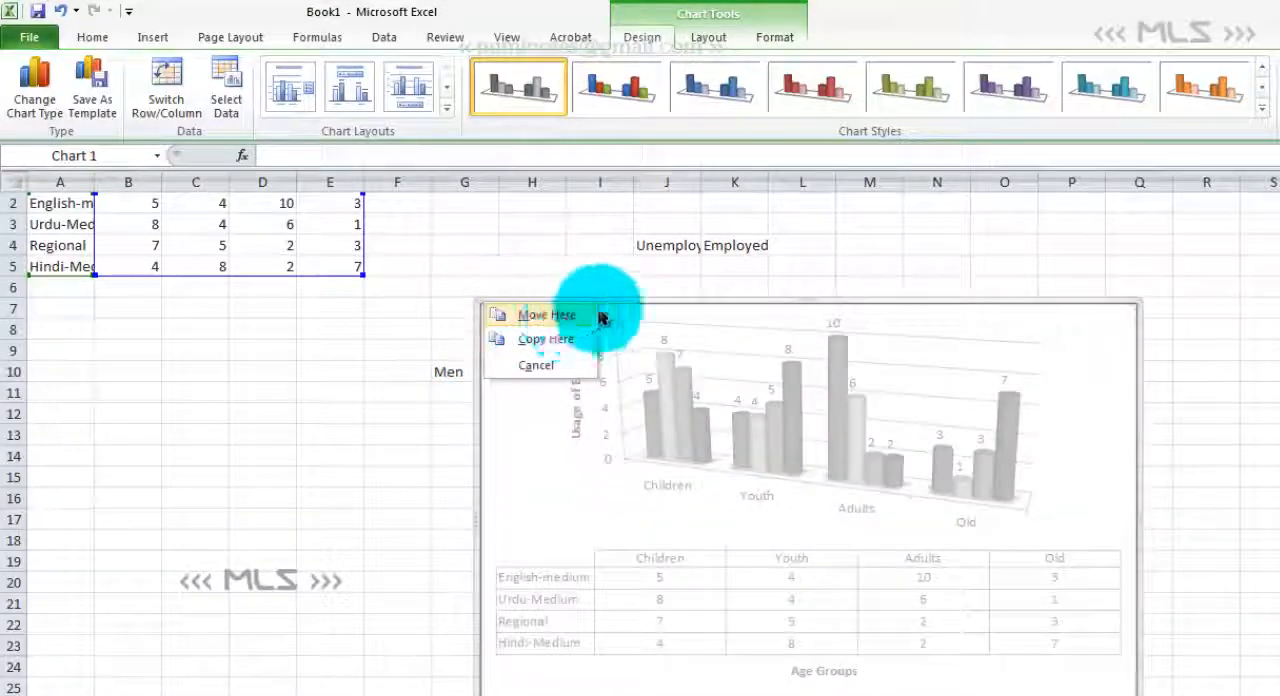
right_click(663, 298)
left_click(735, 334)
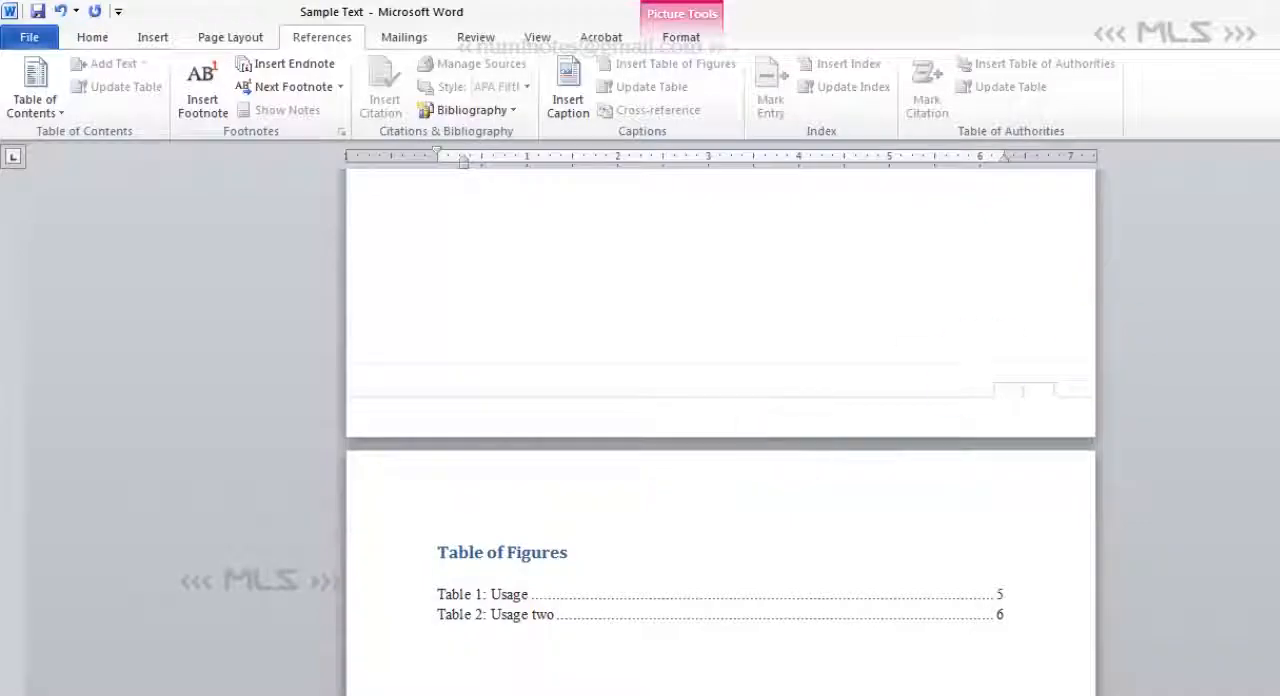
- Paste the chart on a new line below the first paragraph of section 4, which ends with "never receive any recognition."
left_click_drag(1279, 305, 1279, 374)
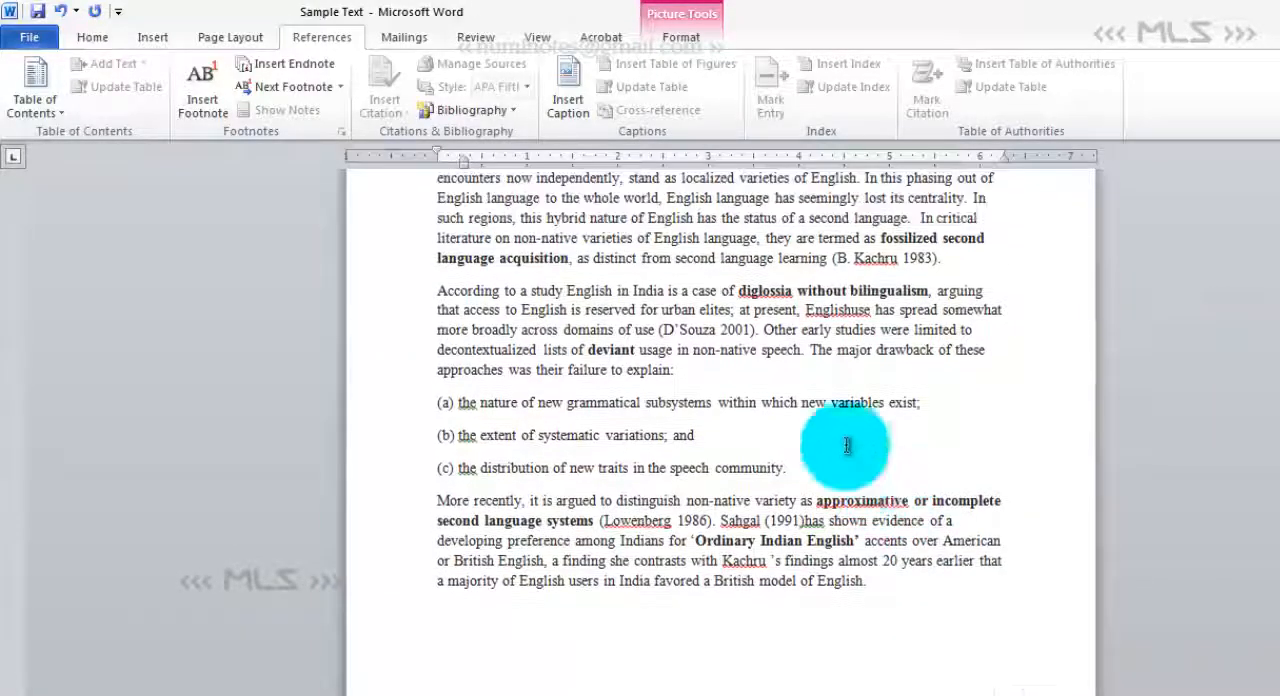
left_click(718, 368)
scroll(694, 303, "up", 5)
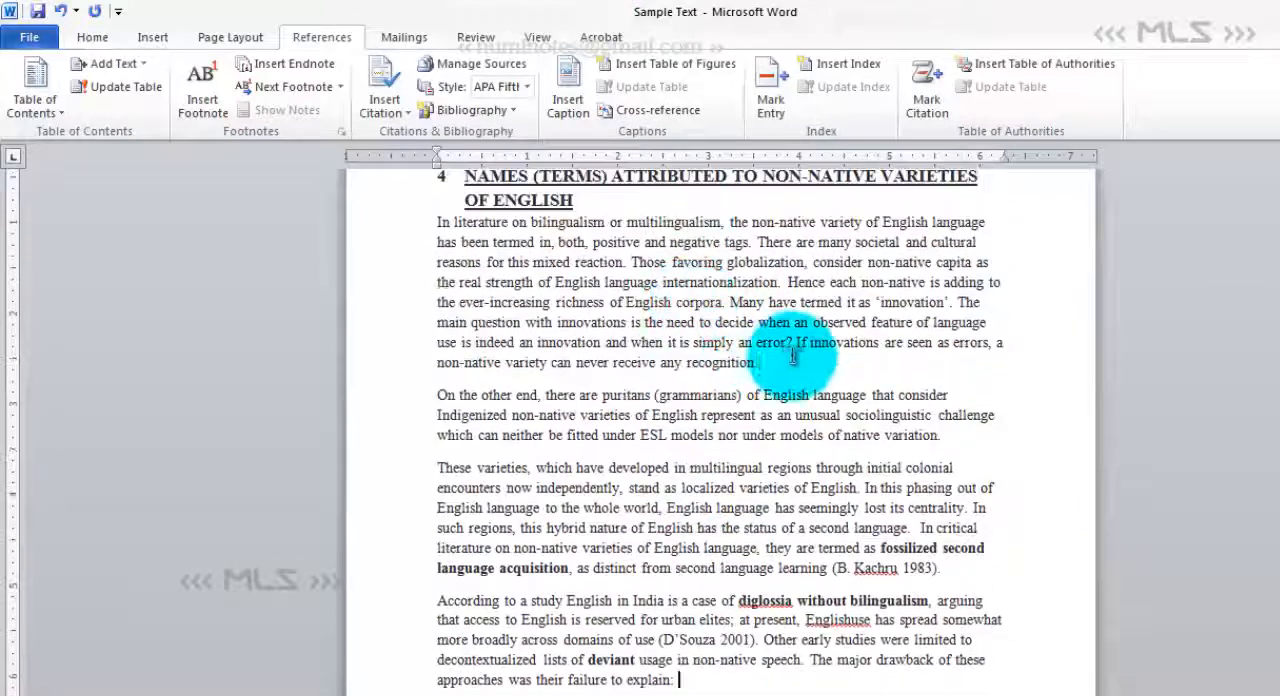
key("Return")
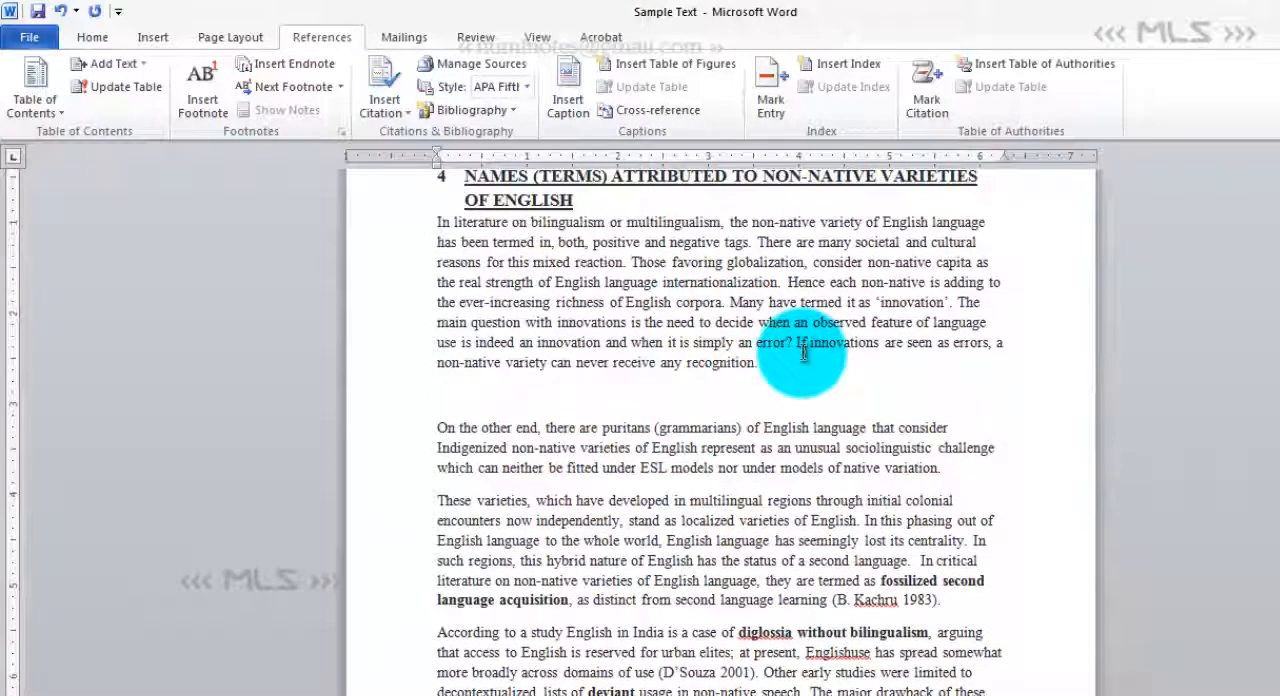
key("ctrl+v")
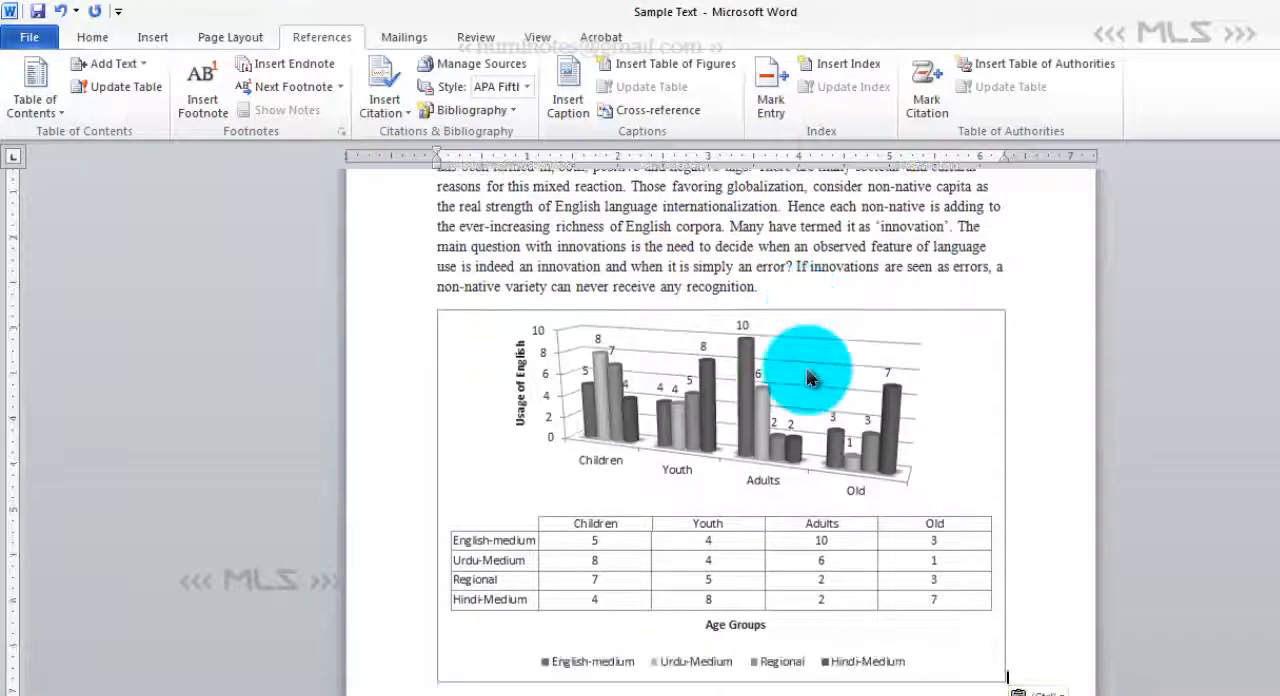
- Shrink the pasted chart to about 5.08 inches wide and 3.27 inches high
left_click(960, 410)
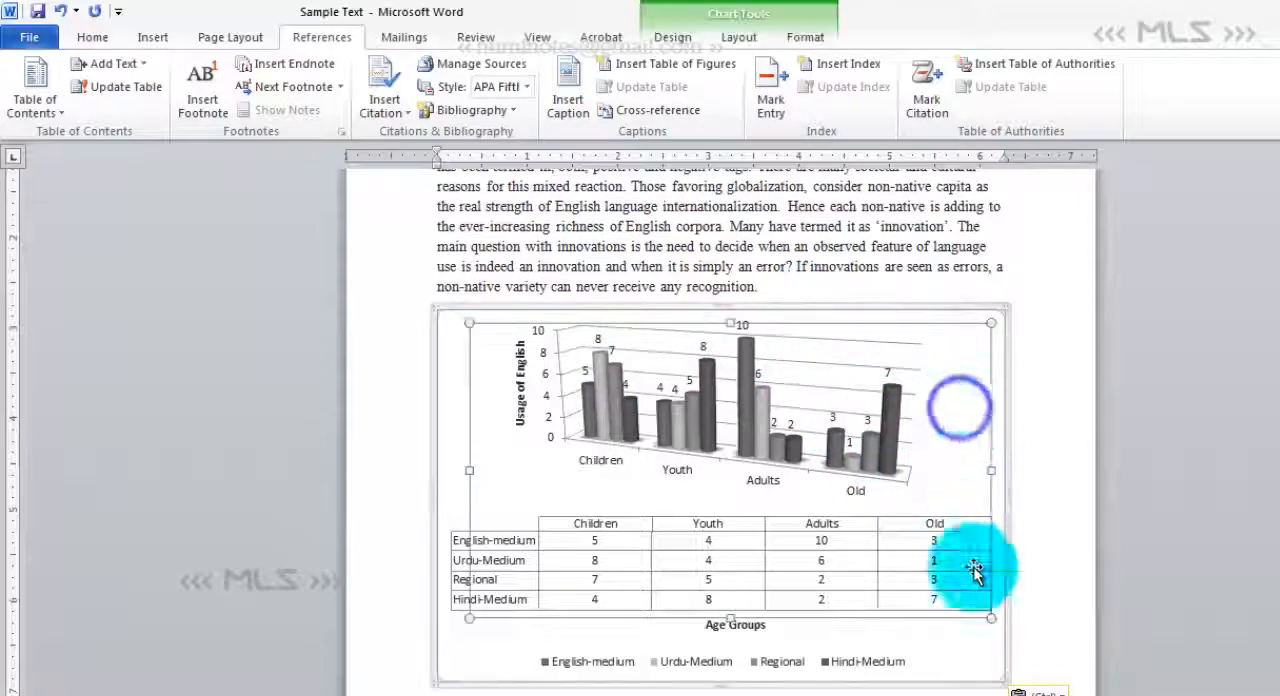
left_click_drag(1004, 678, 903, 607)
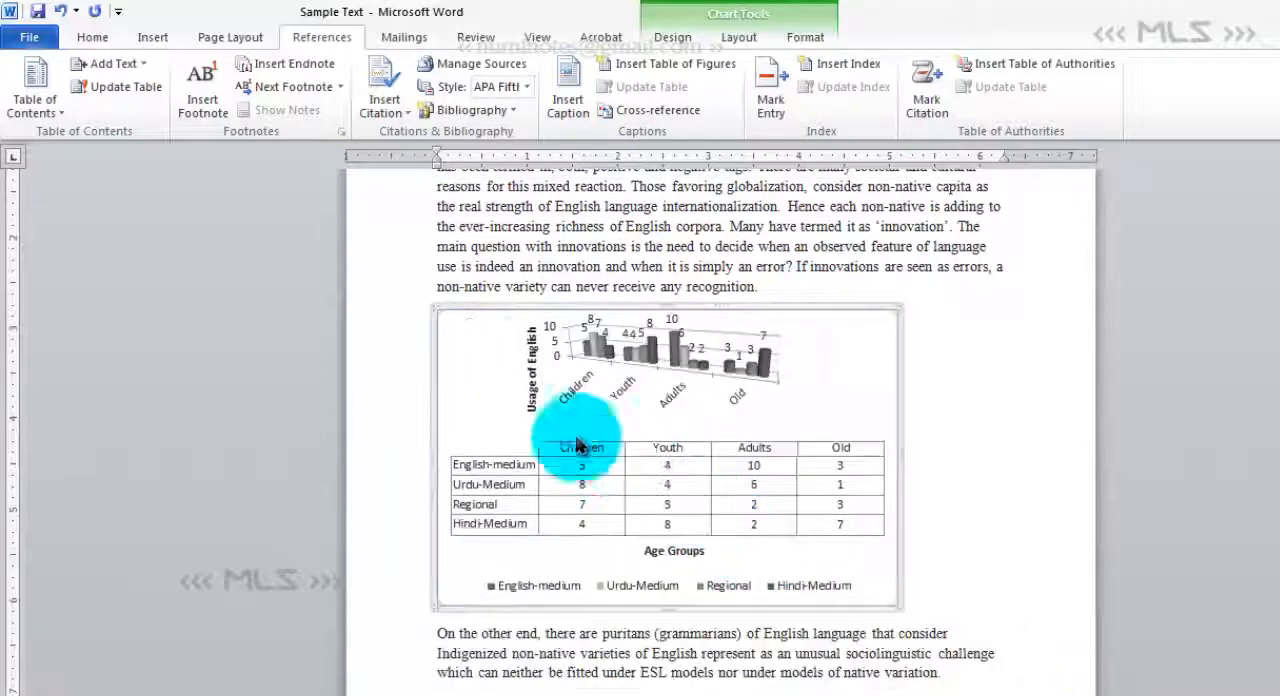
mouse_move(518, 313)
left_mouse_down()
mouse_move(414, 306)
mouse_move(522, 303)
left_mouse_up()
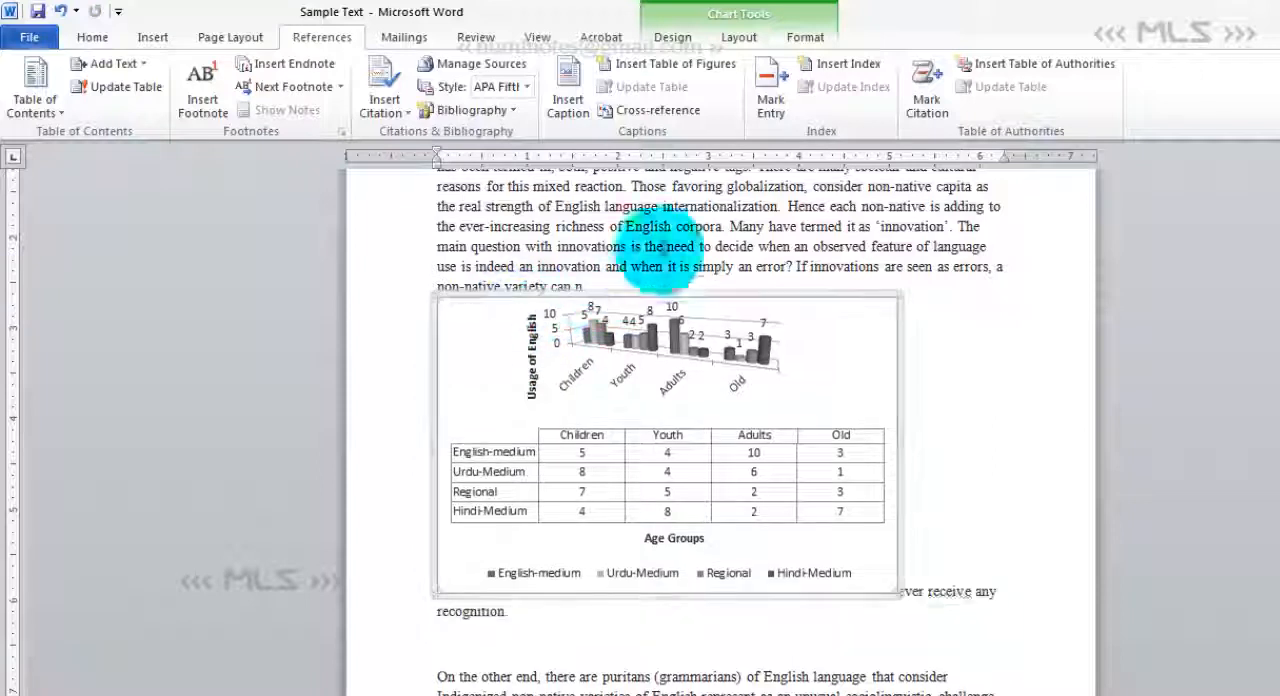
- Set the chart's text wrapping to Tight and move the chart to the right margin of the page text
left_click(808, 38)
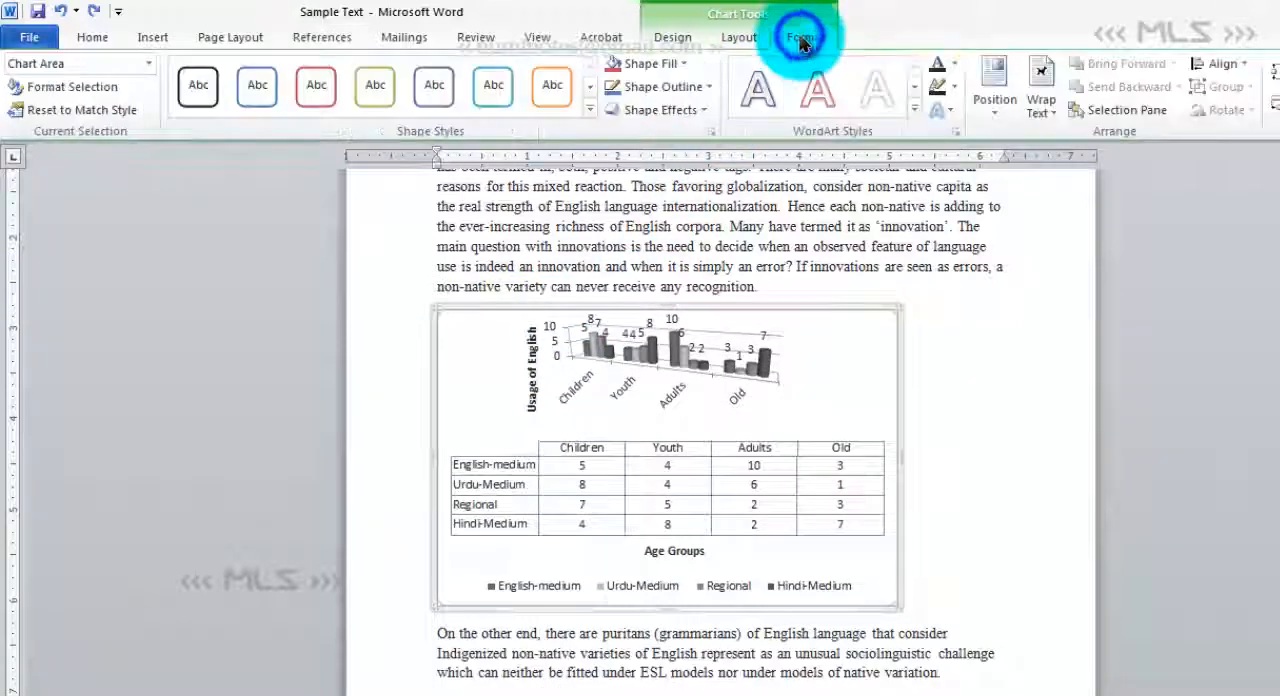
left_click(1045, 92)
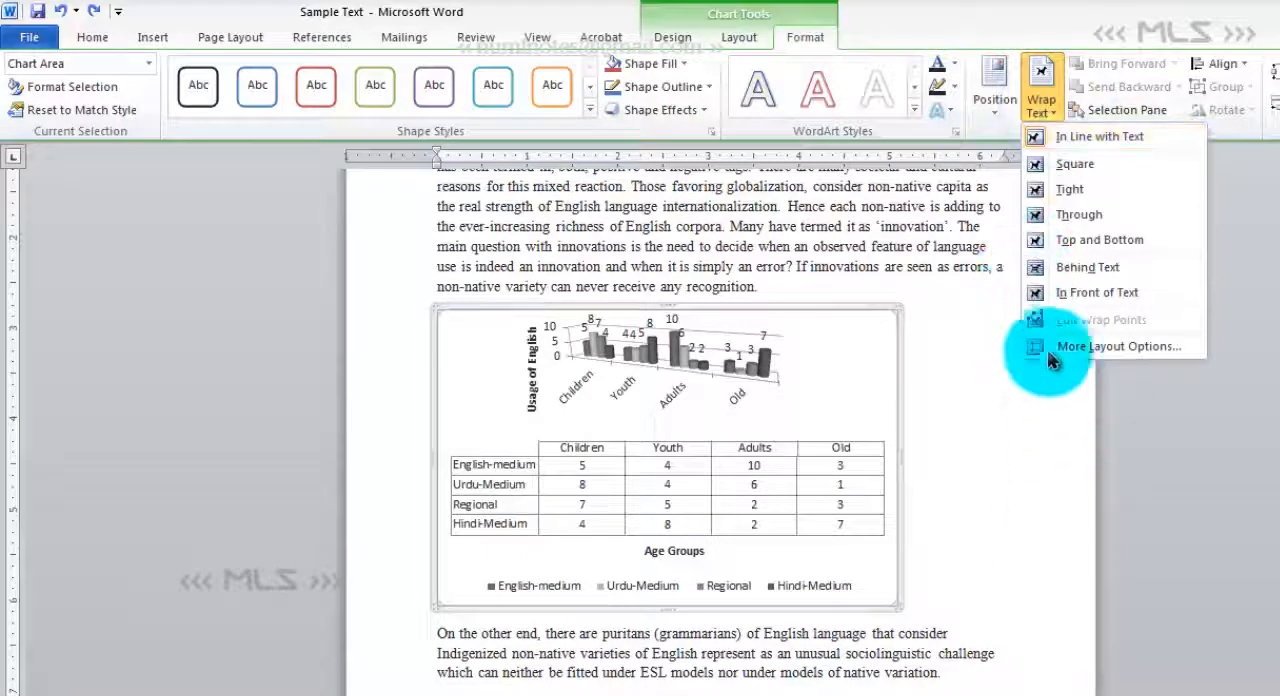
left_click(1068, 193)
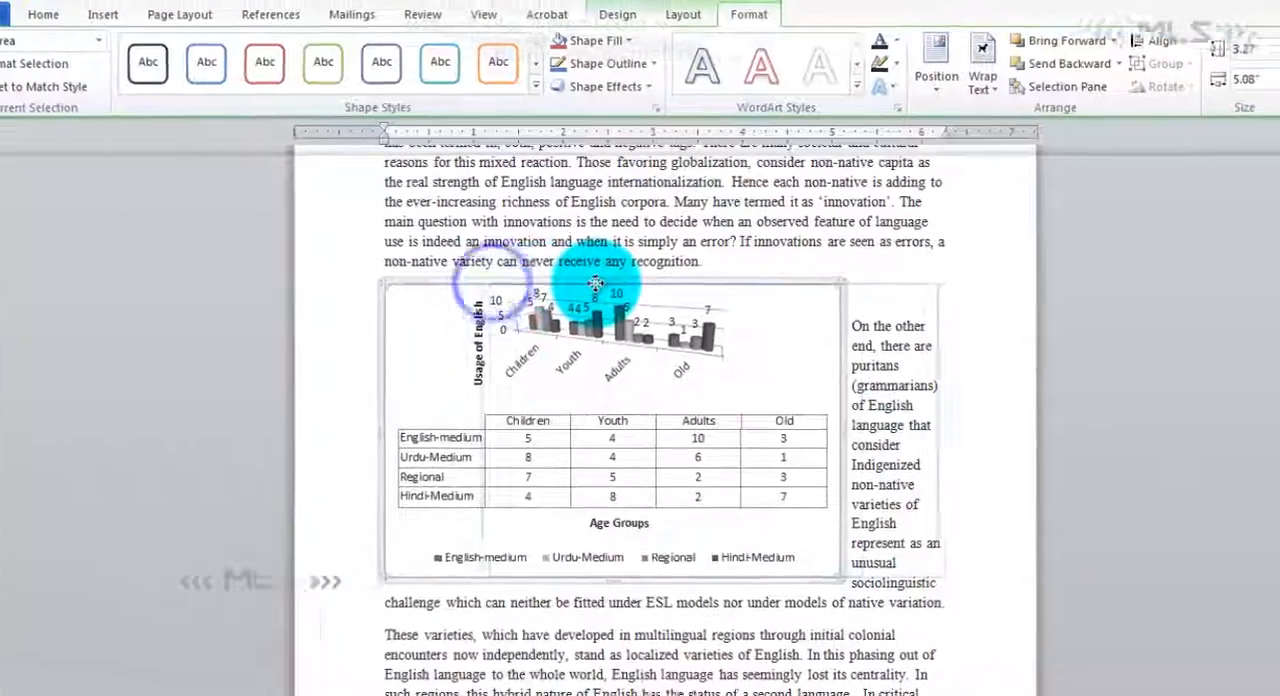
left_click_drag(546, 308, 725, 315)
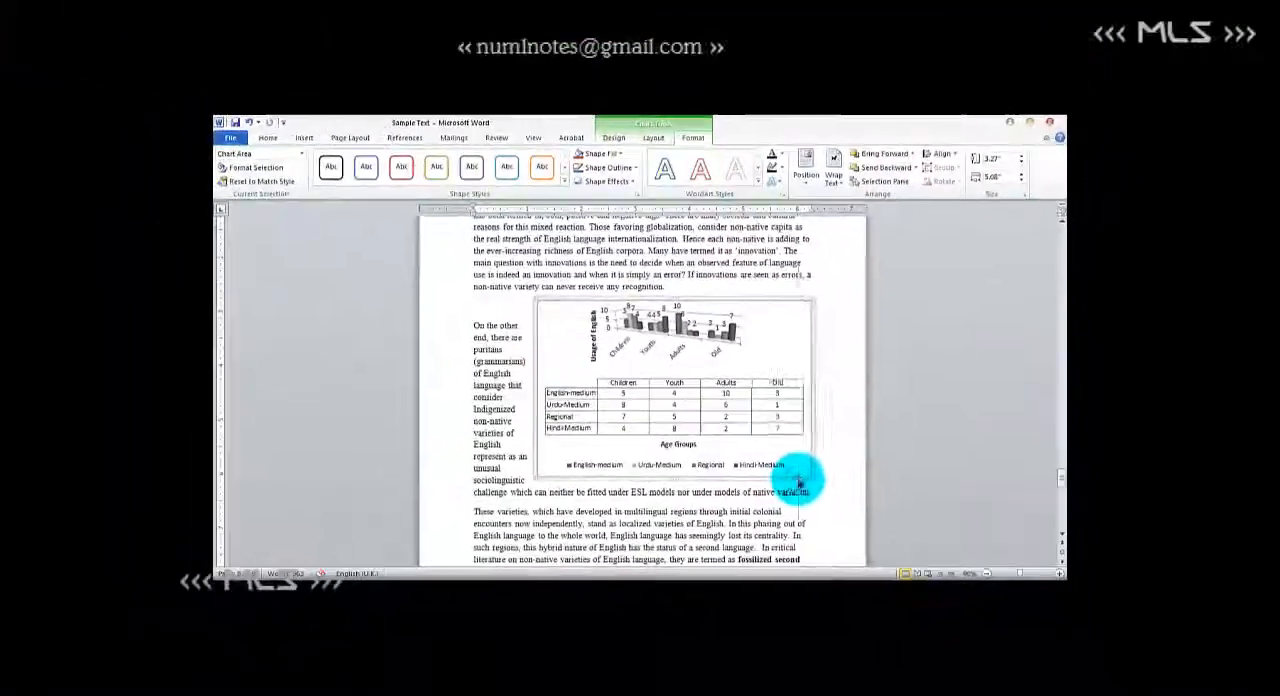
right_click(694, 468)
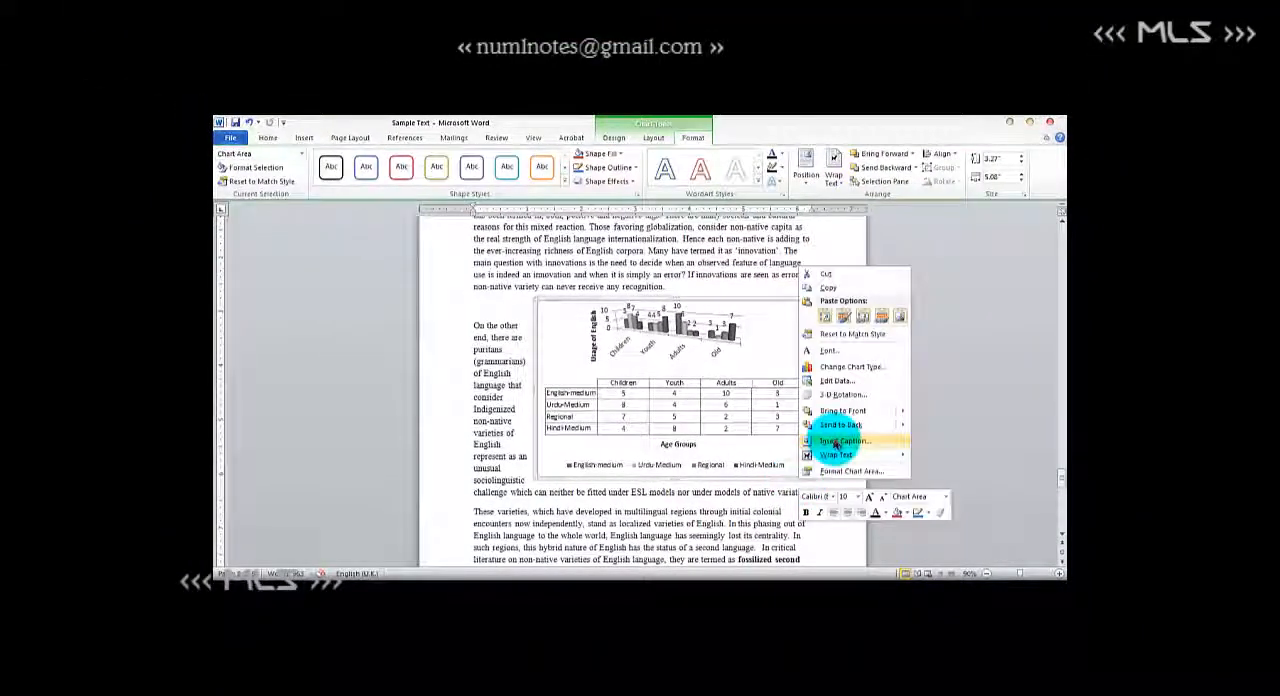
left_click(838, 441)
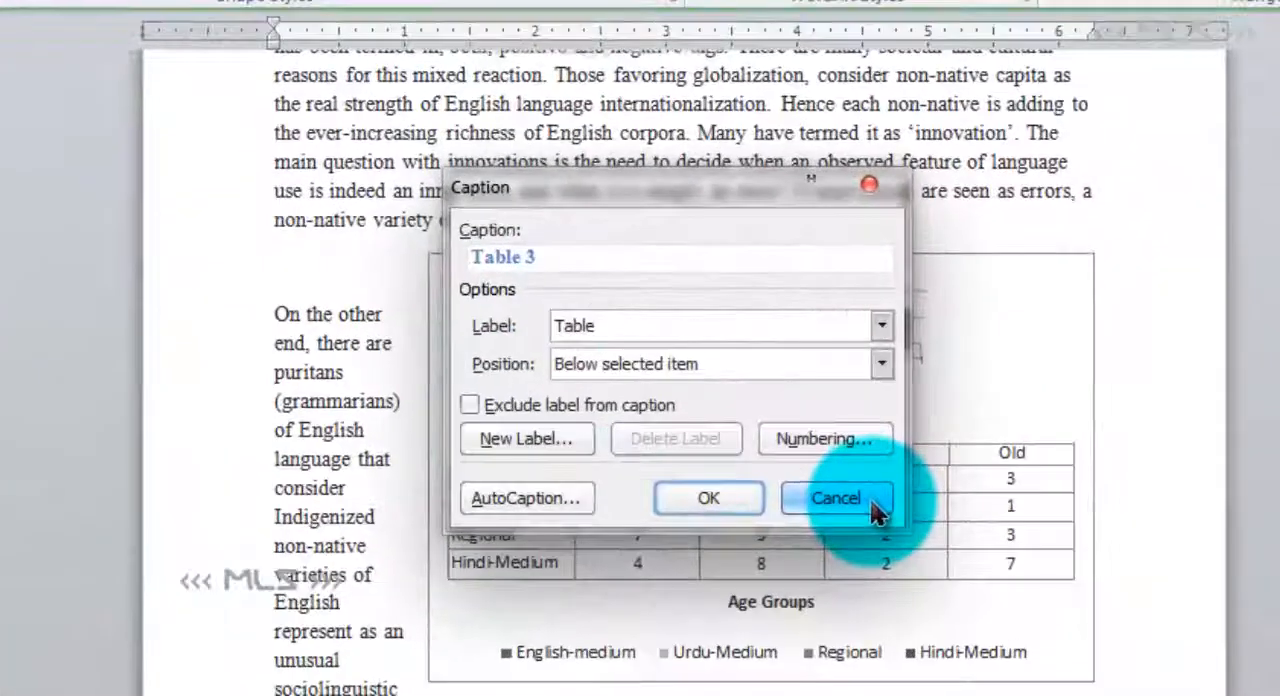
left_click(836, 498)
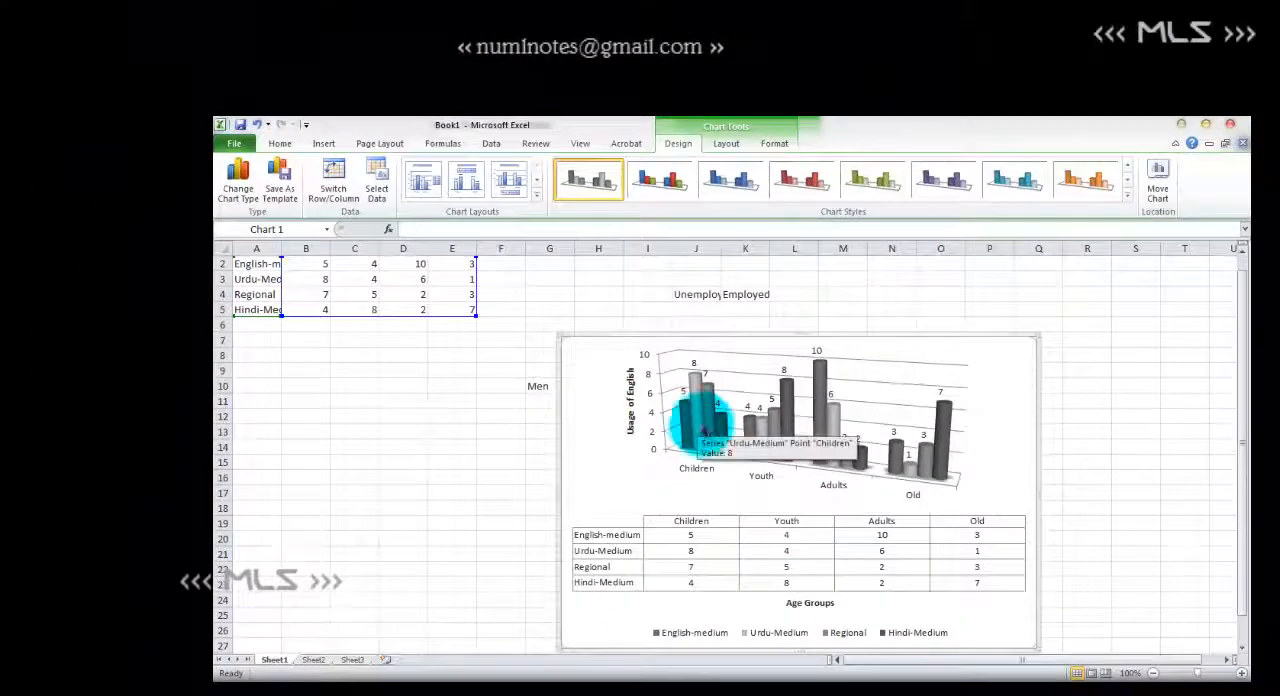
- Save the workbook as Book1 in the Documents library in Excel Workbook format
key("ctrl+s")
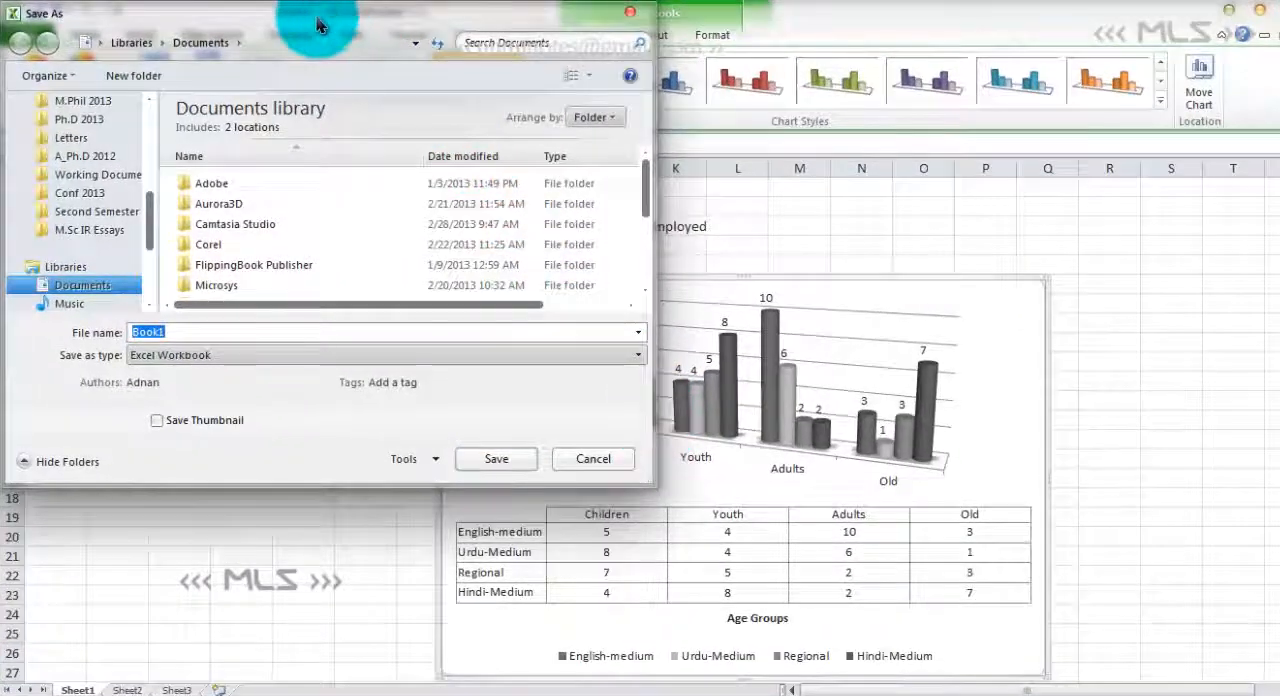
left_click_drag(318, 25, 743, 52)
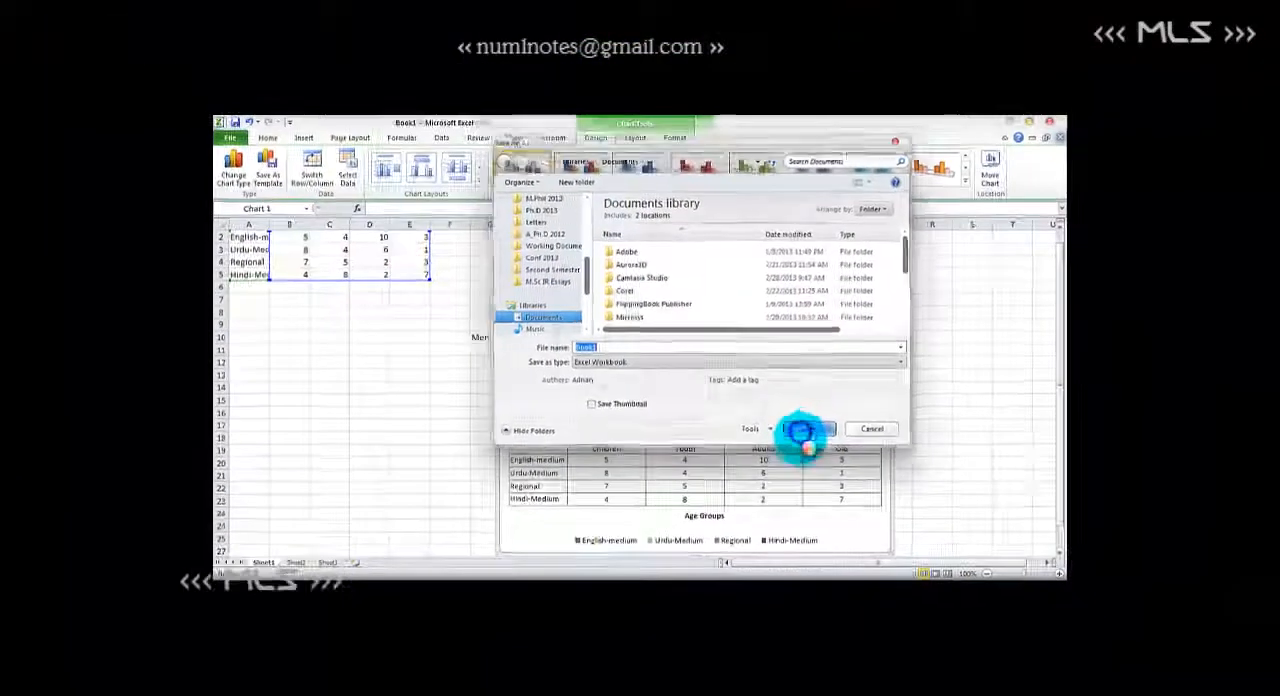
left_click(915, 485)
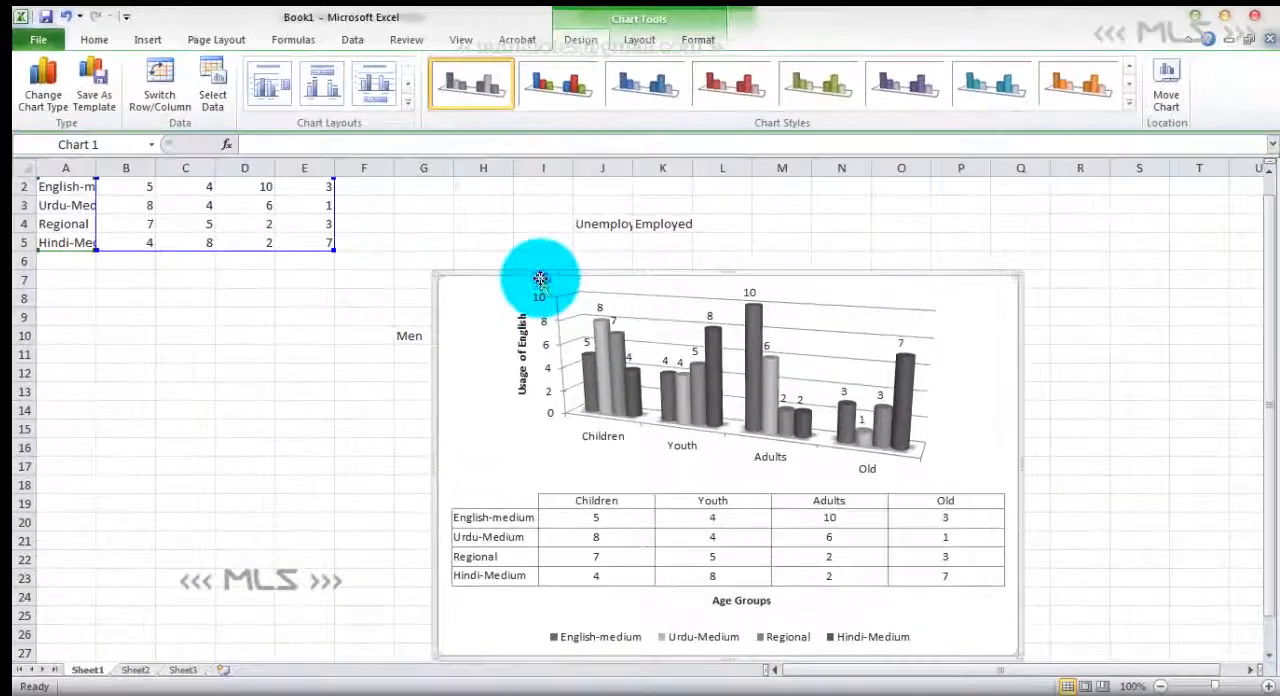
- Change the worksheet chart's type to 3-D clustered column
left_click(42, 82)
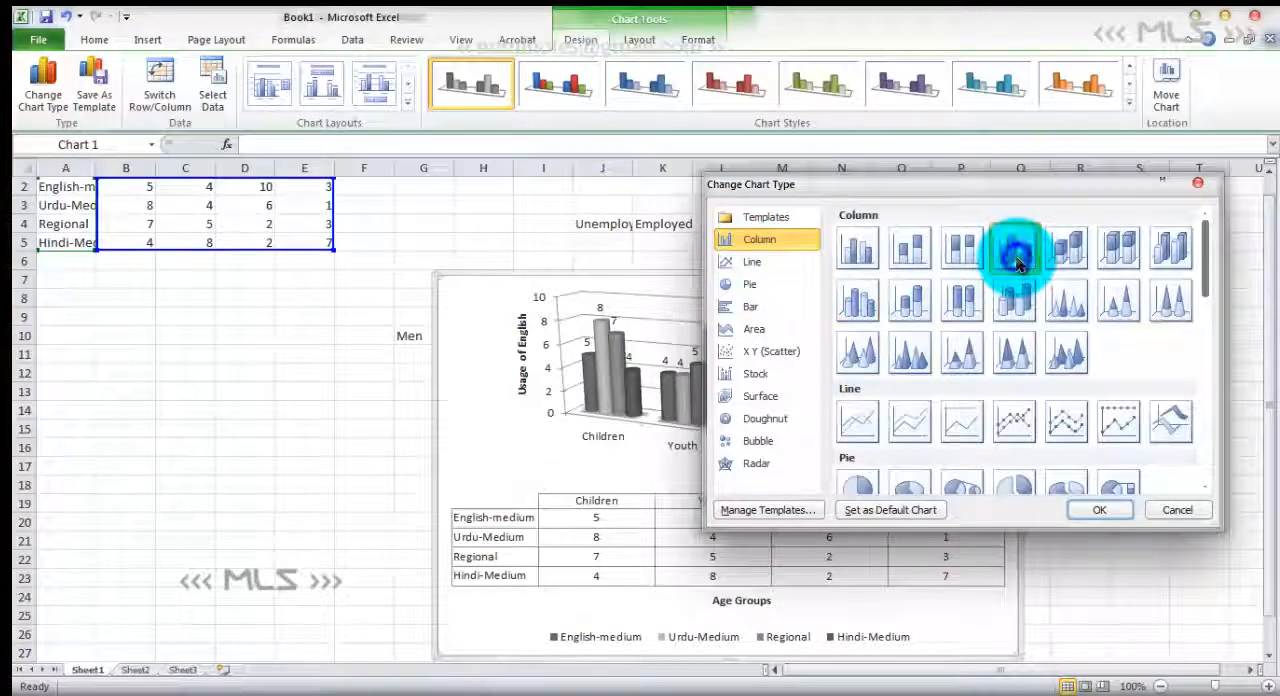
left_click(1096, 512)
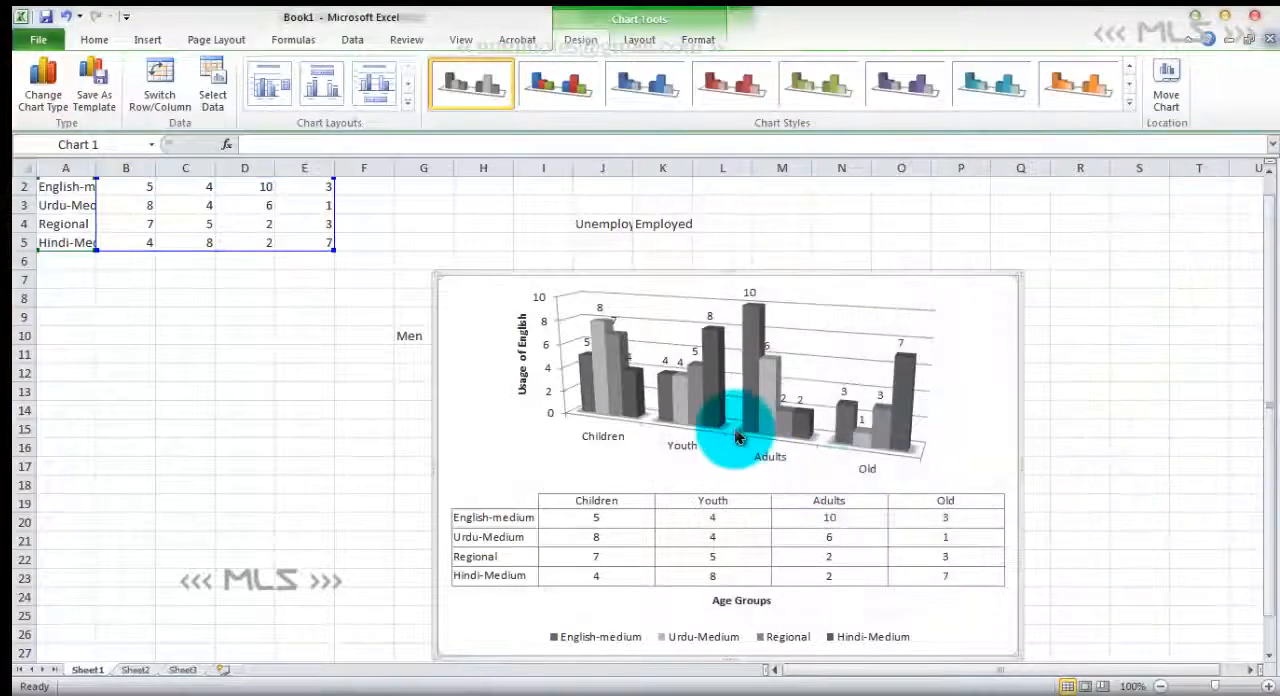